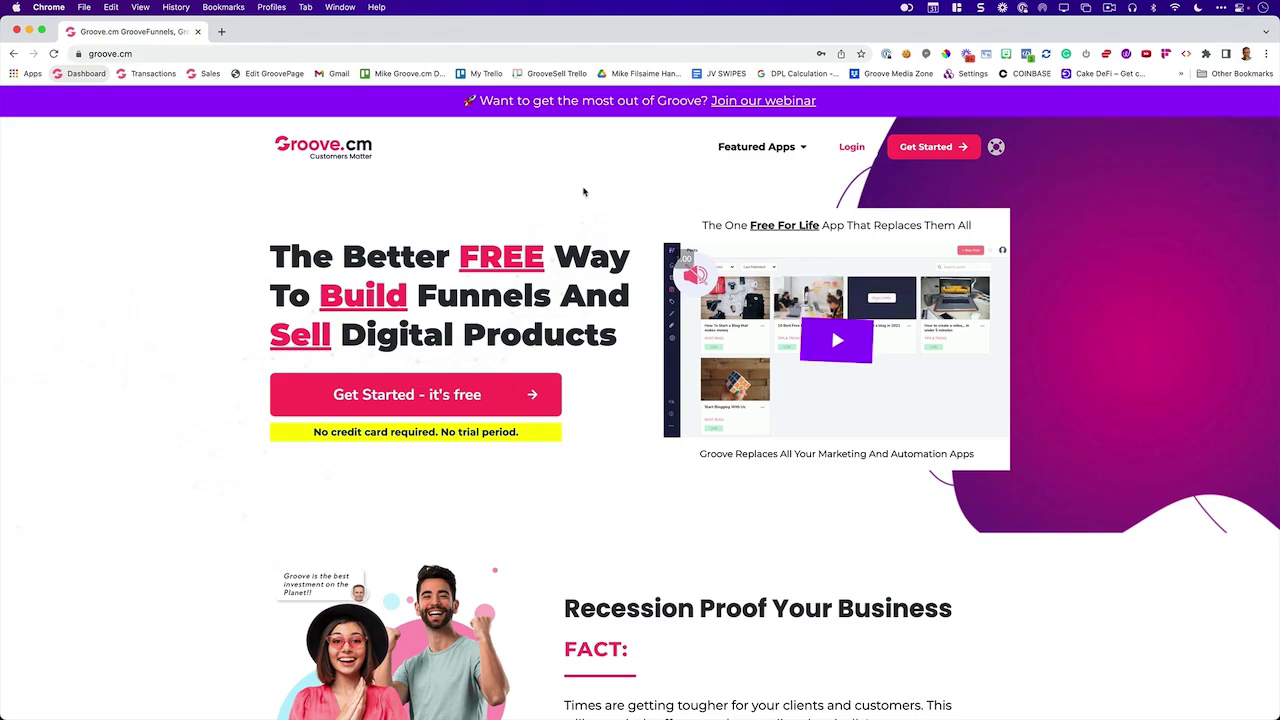
# Look through the Groove.cm homepage from the hero section past the Recession Proof Your Business block.
pyautogui.scroll(-1, 584, 191)
pyautogui.scroll(-10, 584, 191)
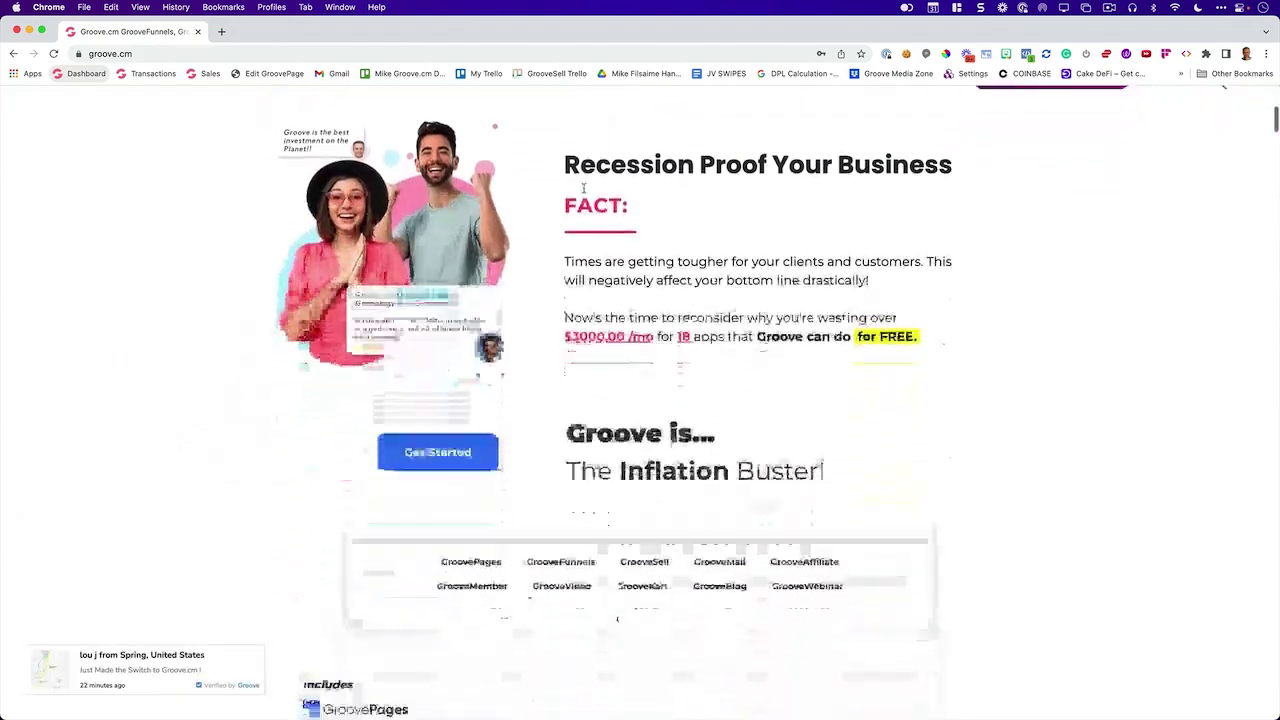
pyautogui.scroll(-10, 587, 198)
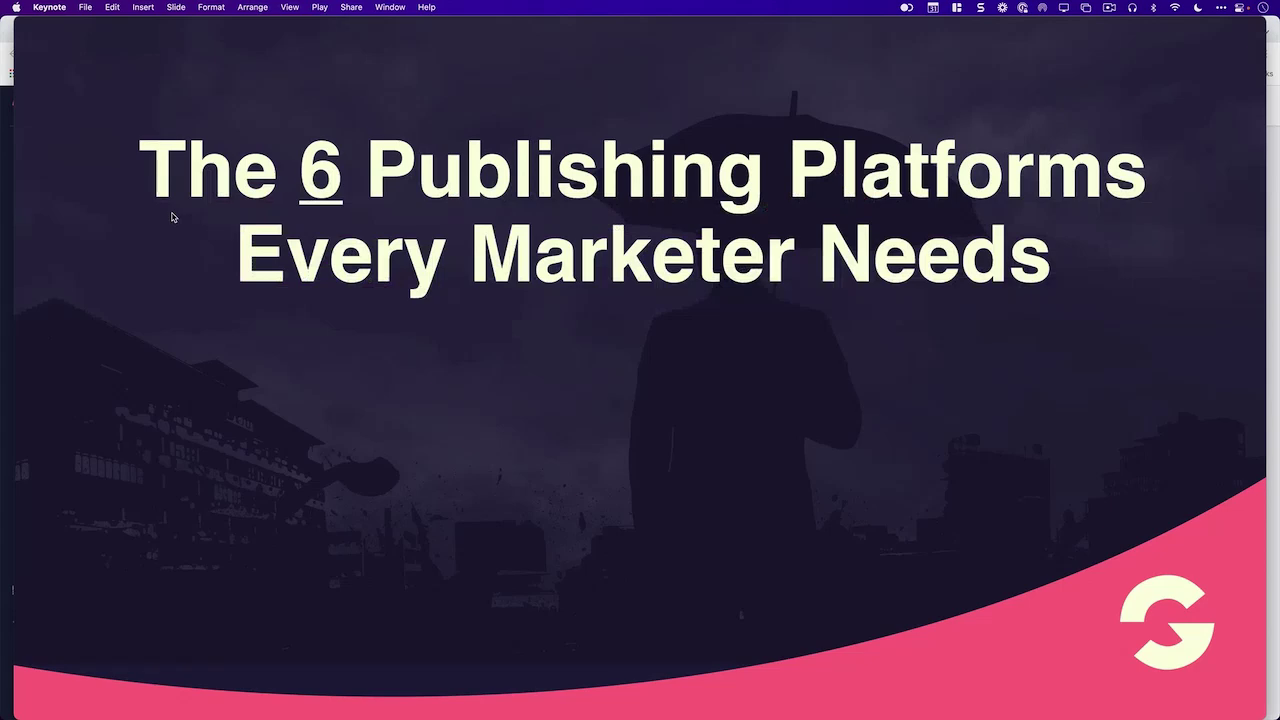
pyautogui.press('Right')
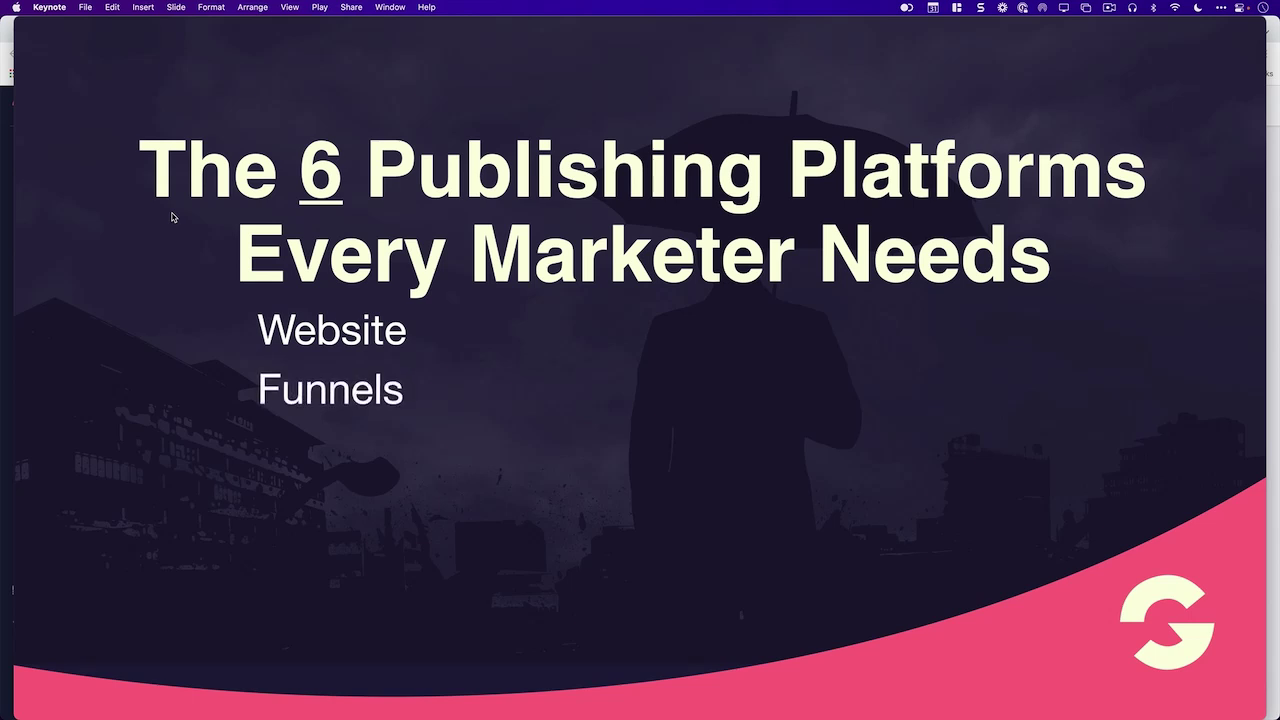
pyautogui.press('Right')
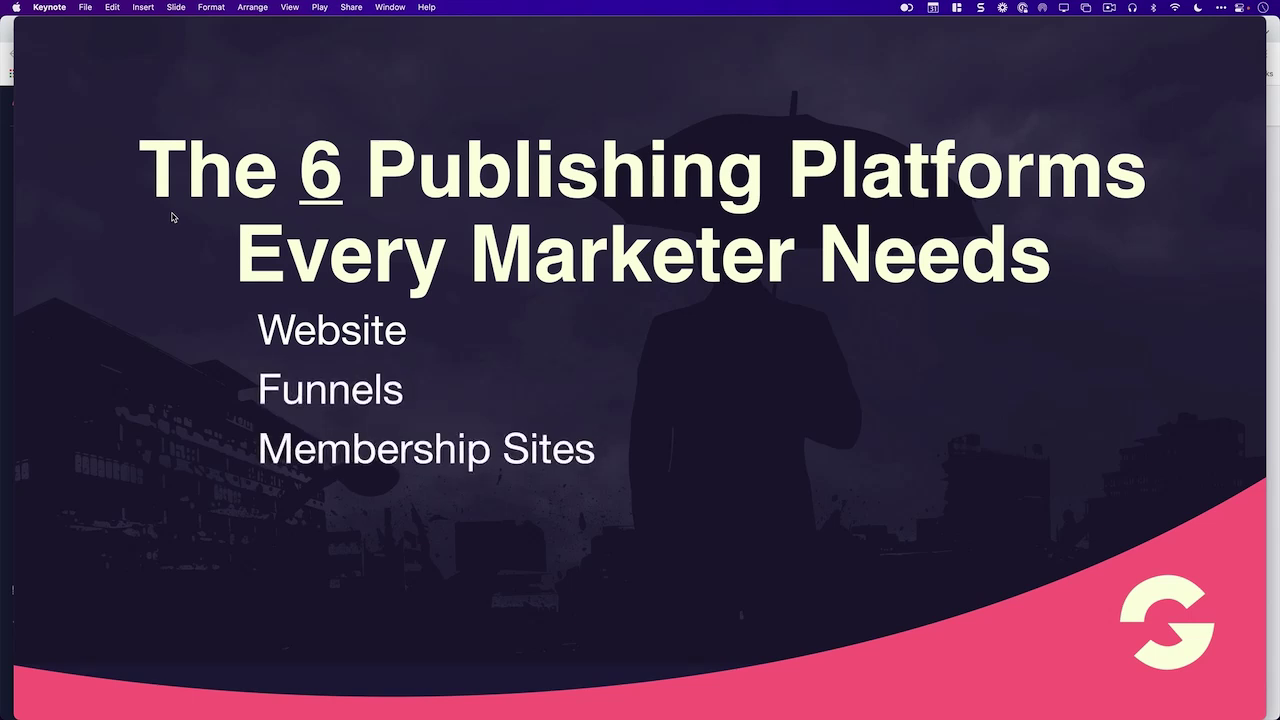
pyautogui.press('Right')
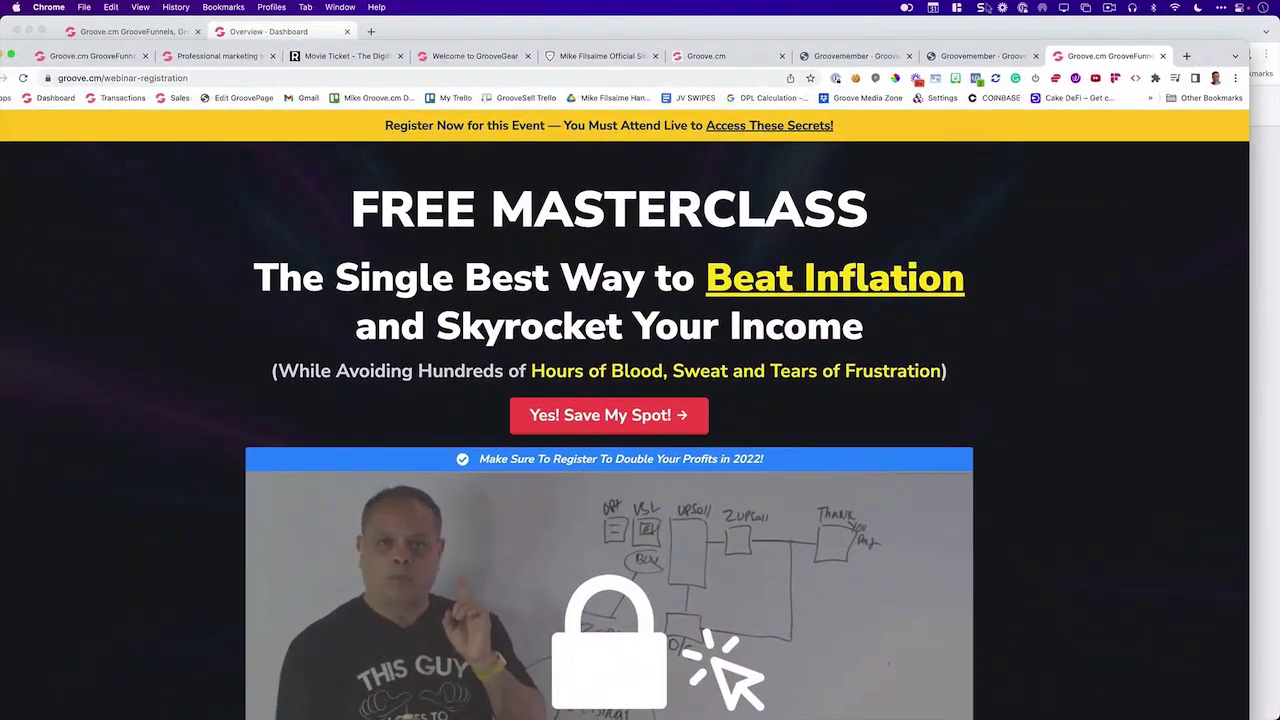
# Maximize the browser window showing the webinar registration page and switch to the Groove.cm homepage.
pyautogui.click(987, 8)
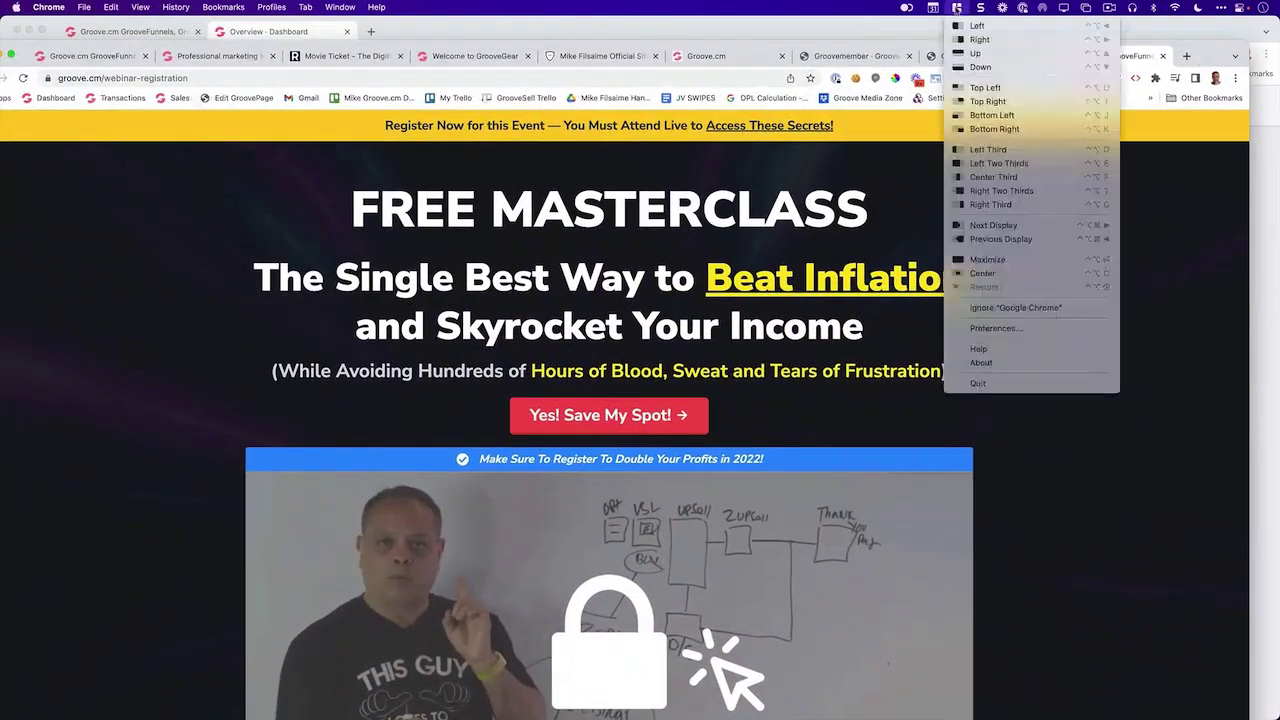
pyautogui.click(1030, 258)
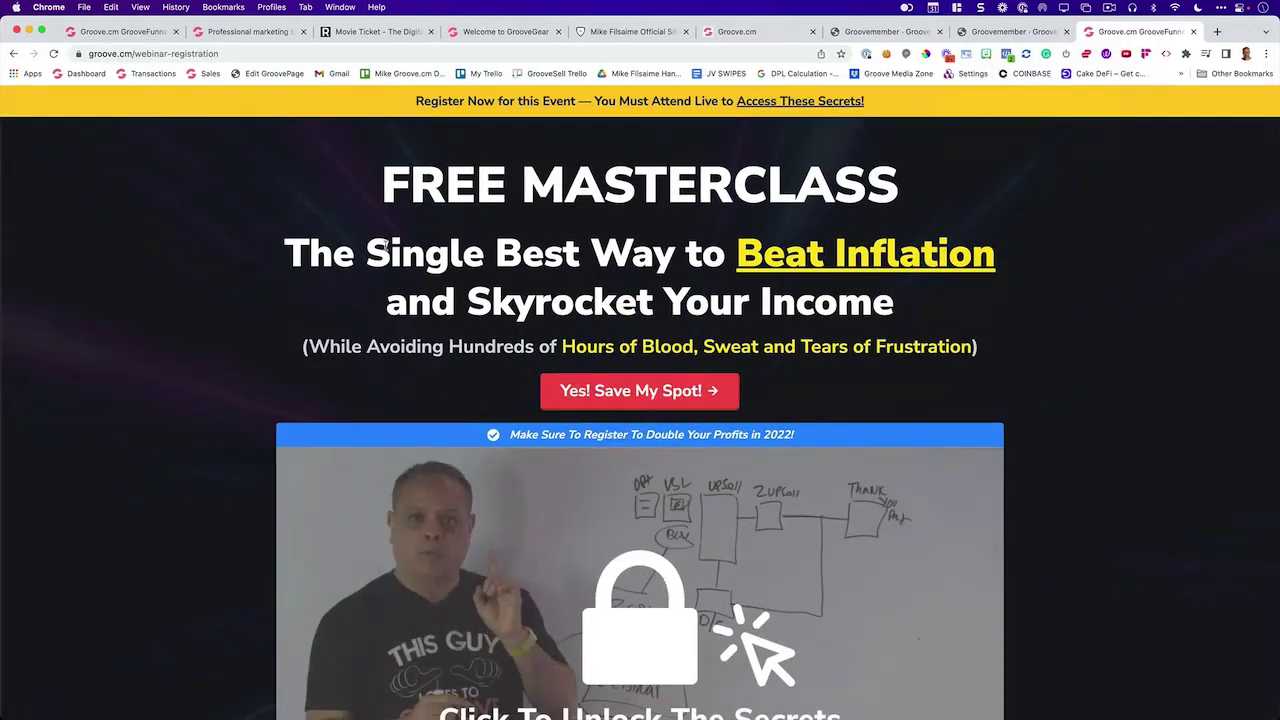
pyautogui.click(136, 32)
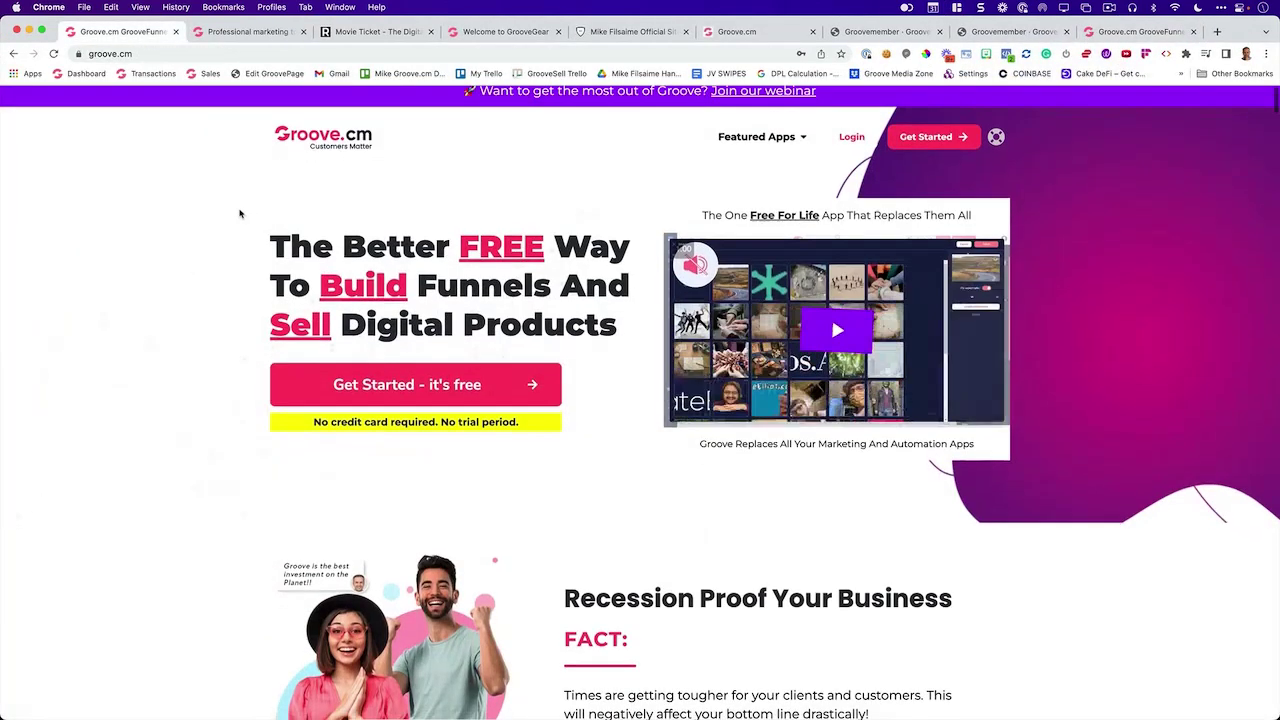
# Open the GroovePages product page from the See In Action part of the homepage's page builder section.
pyautogui.scroll(-5, 240, 213)
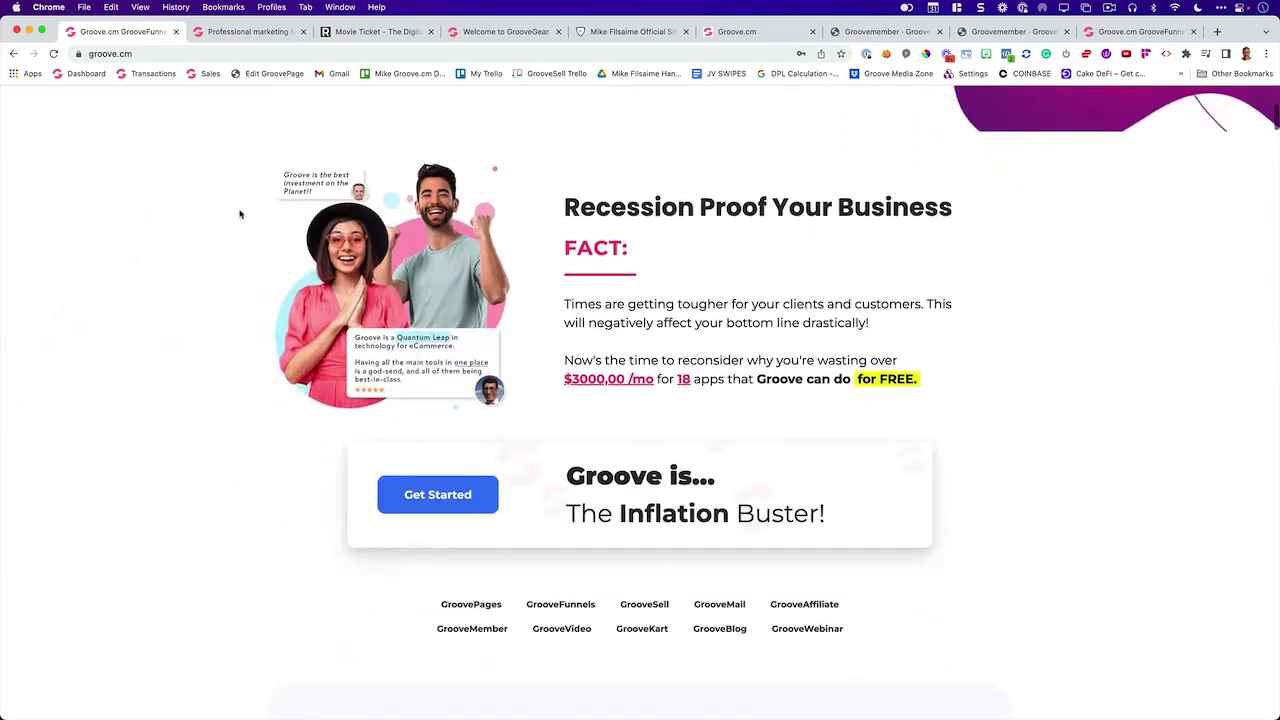
pyautogui.scroll(-8, 240, 213)
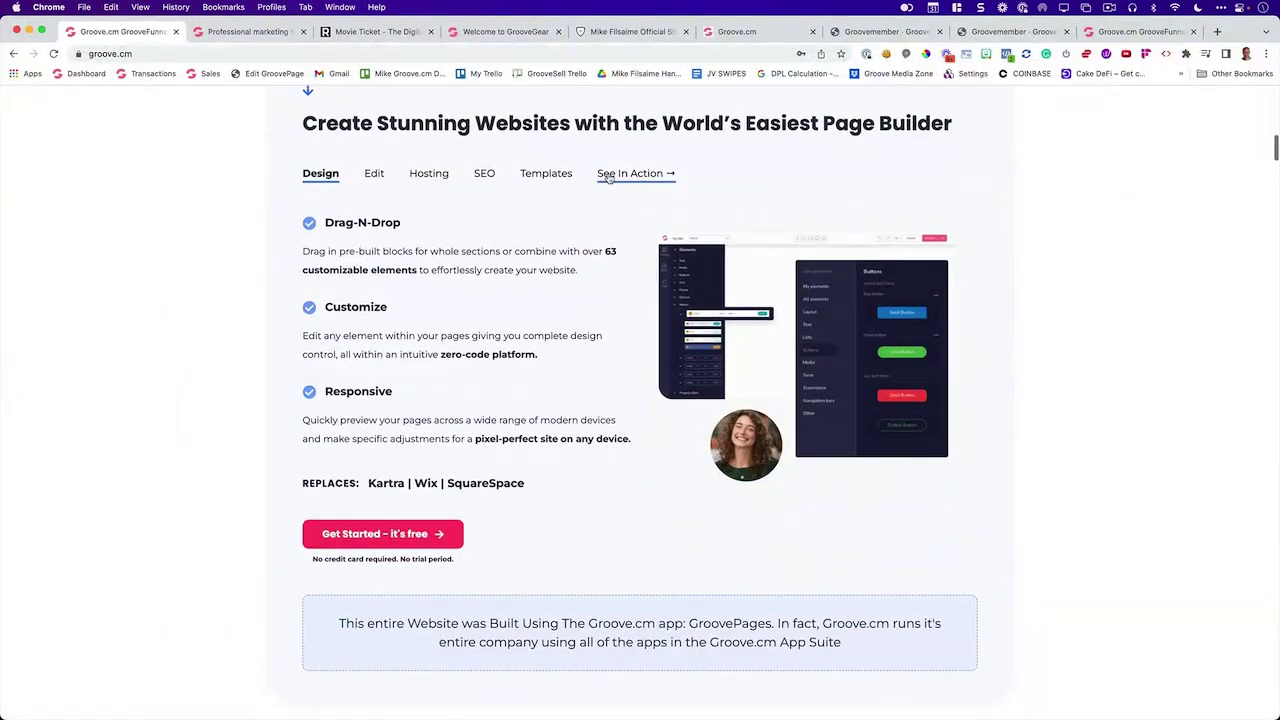
pyautogui.click(609, 175)
pyautogui.click(771, 490)
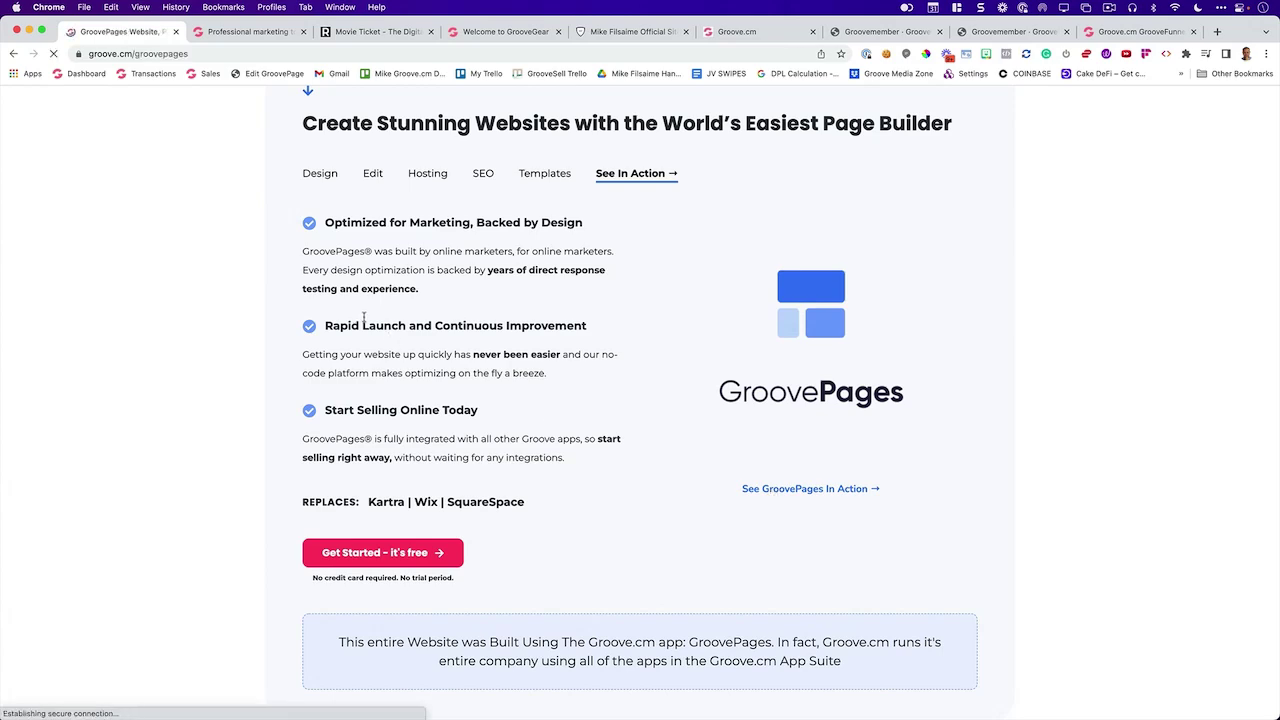
pyautogui.scroll(-4, 302, 284)
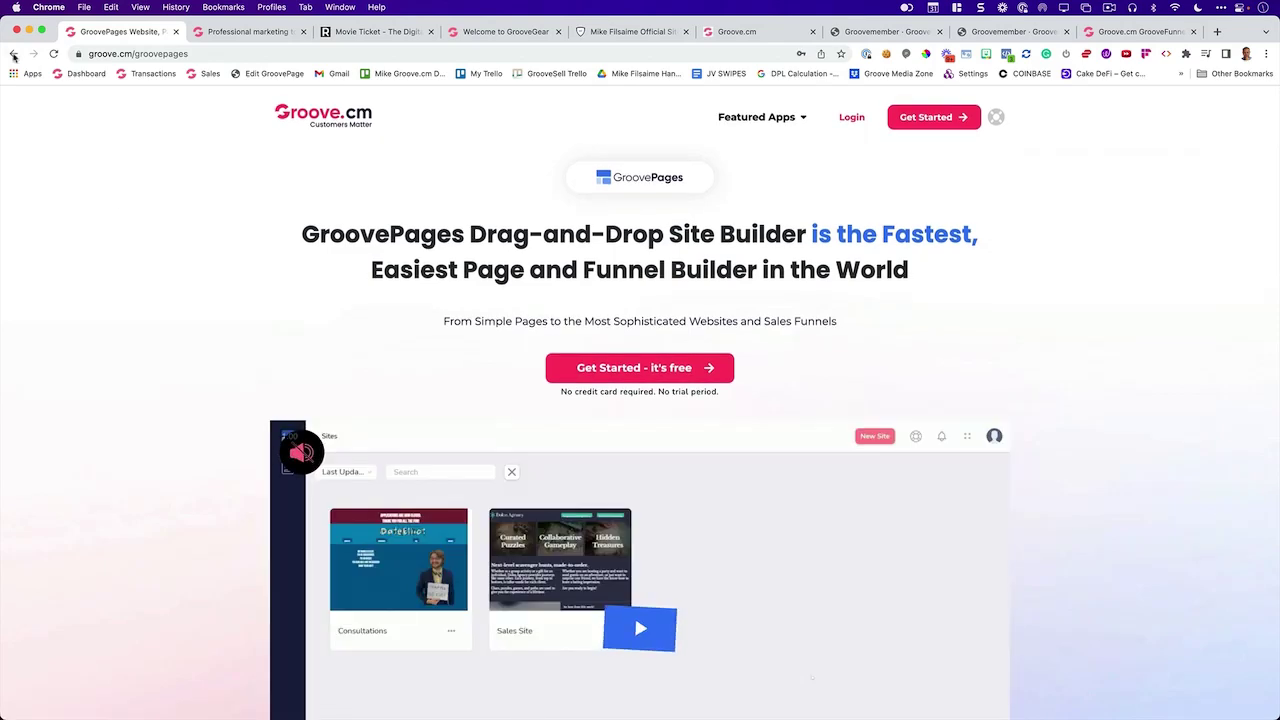
# Return to the Groove.cm homepage and open it in the GroovePages builder with the Edit GroovePage bookmarklet.
pyautogui.click(13, 54)
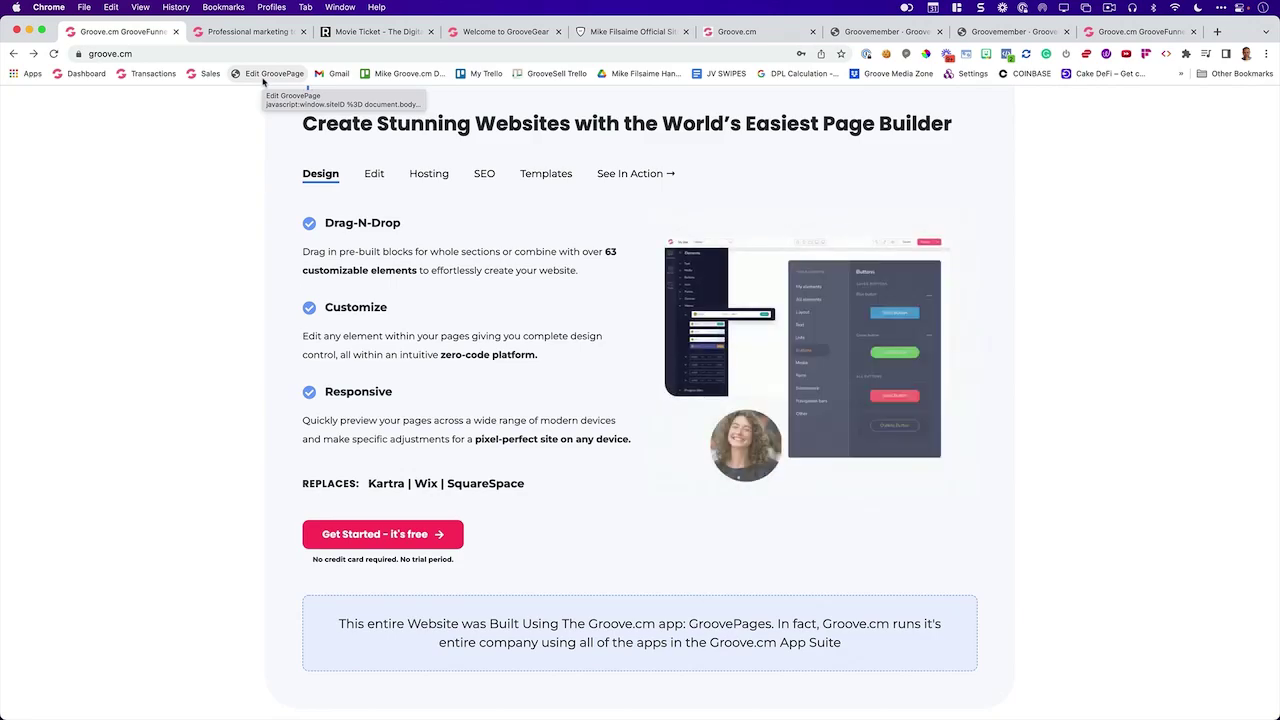
pyautogui.scroll(15, 260, 119)
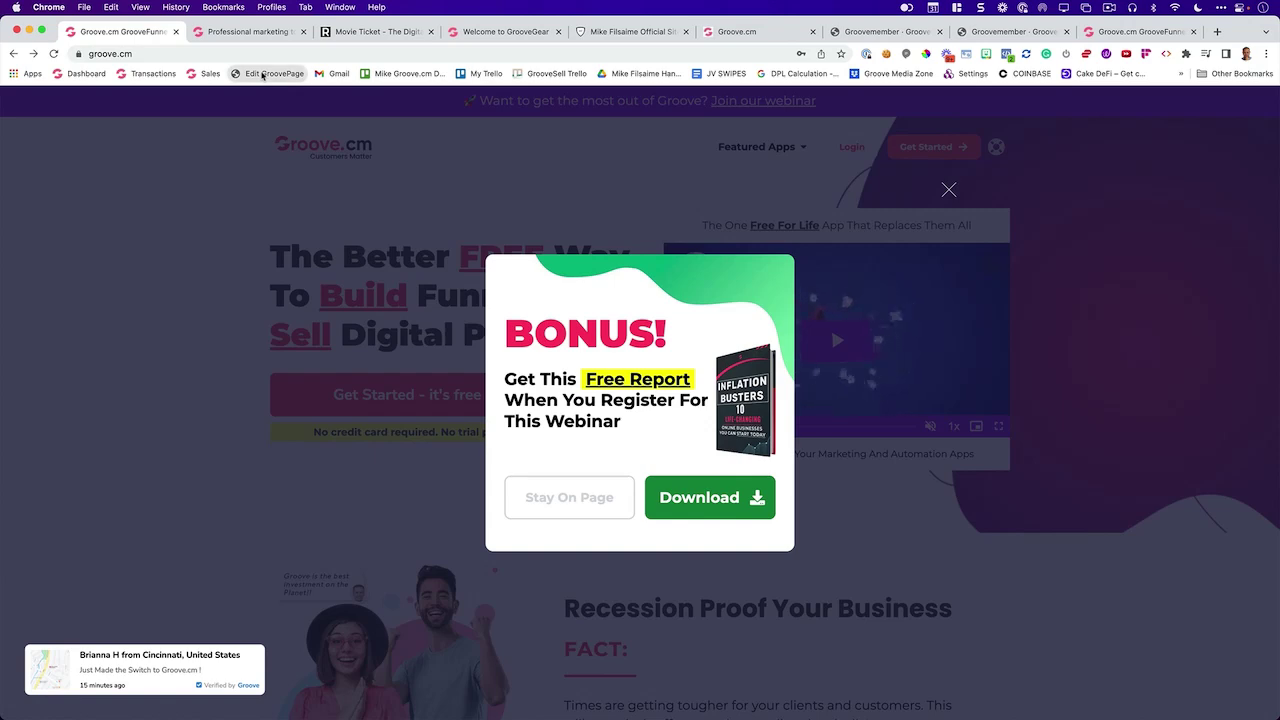
pyautogui.click(262, 74)
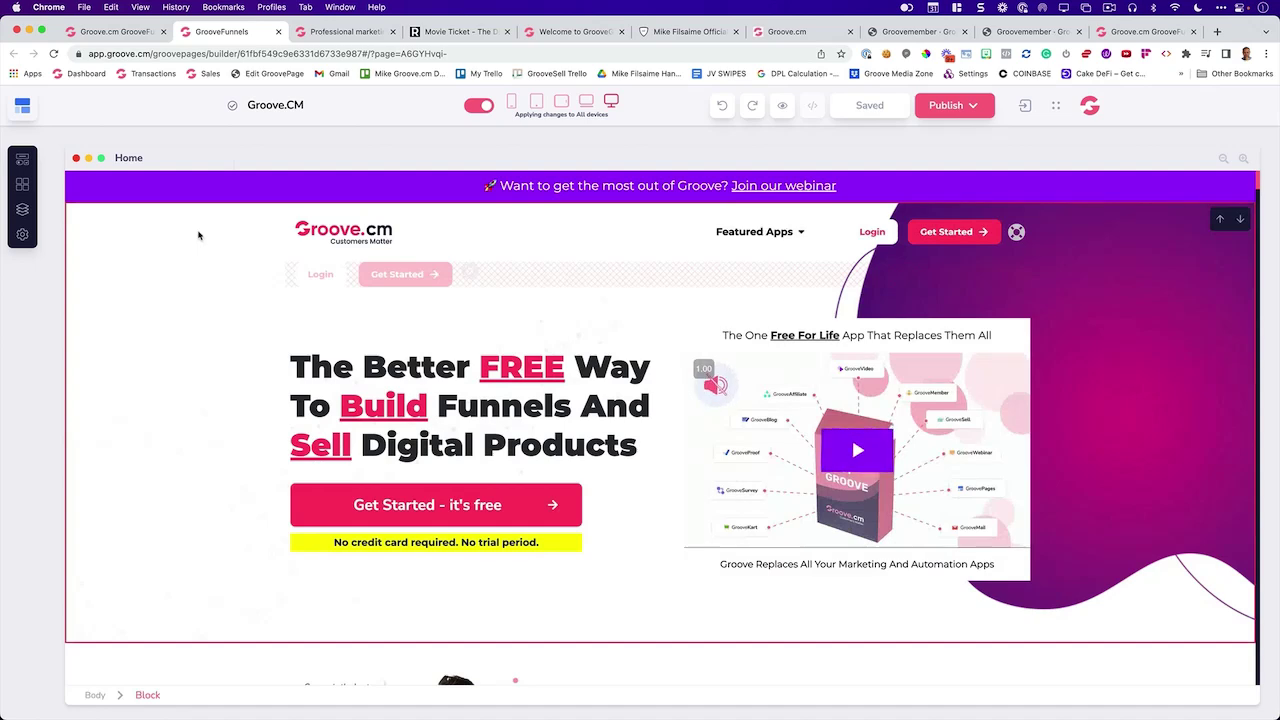
# List the site's funnels and open the Fast Start Marketing Lab page of the YouTube Ads Funnels.
pyautogui.click(22, 209)
pyautogui.click(76, 214)
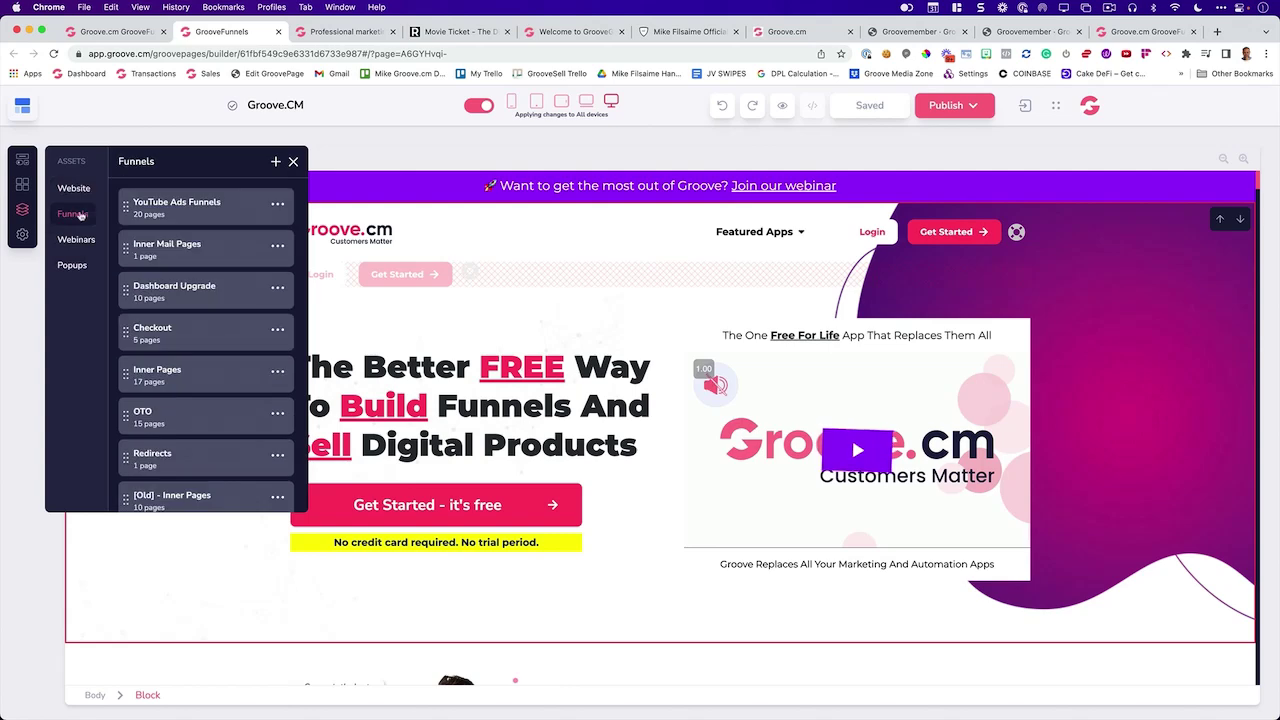
pyautogui.scroll(-1, 180, 305)
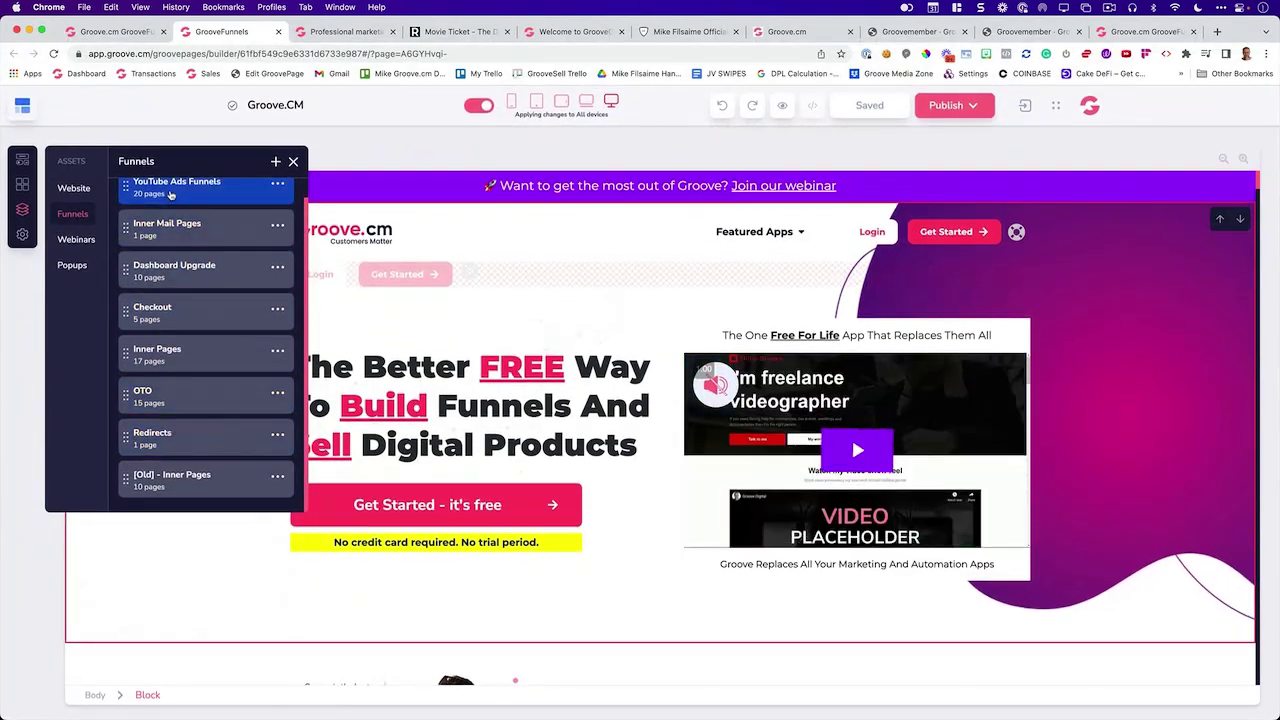
pyautogui.click(170, 188)
pyautogui.click(190, 216)
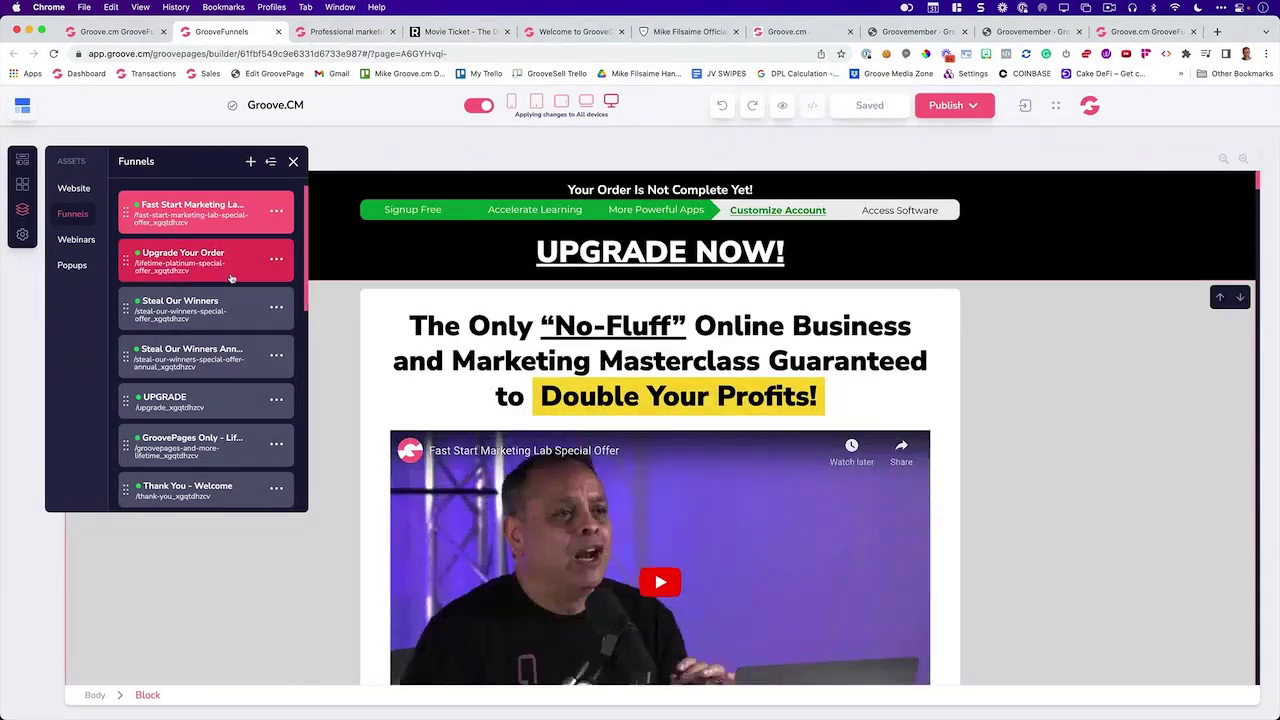
# Show the site's webinars and look into the August Launch 2022 webinar's pages.
pyautogui.click(75, 240)
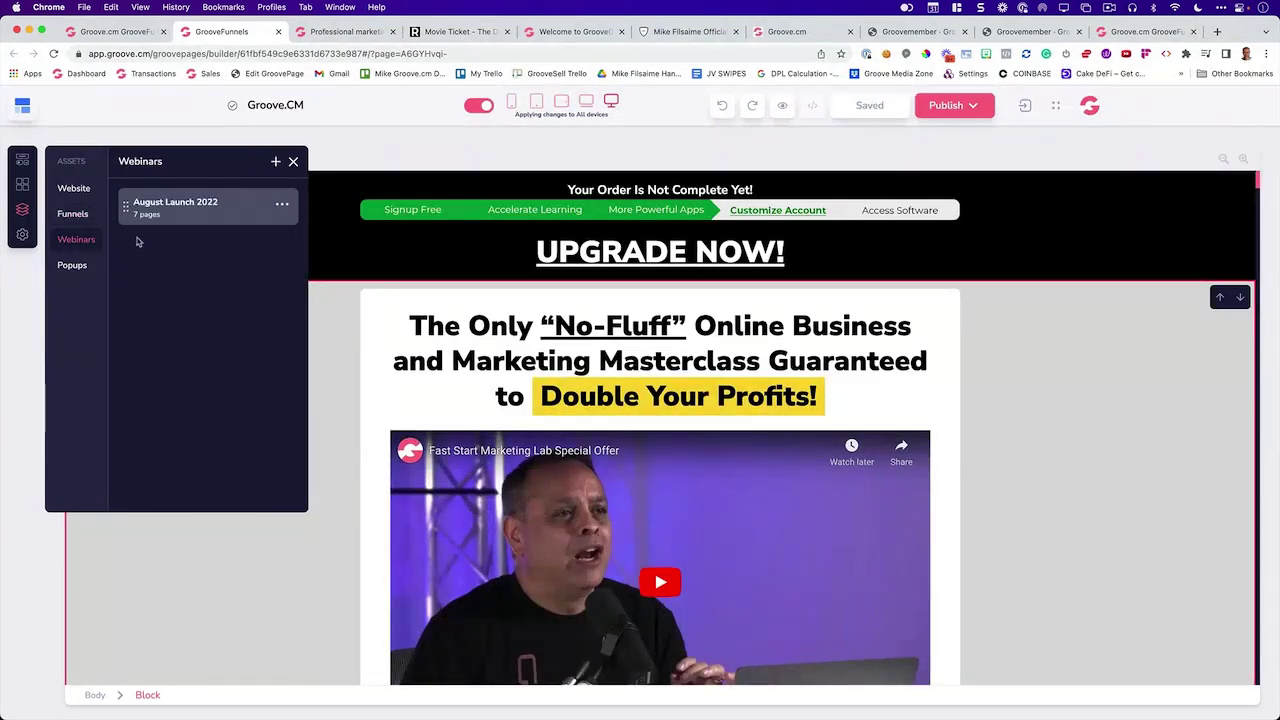
pyautogui.click(160, 197)
pyautogui.click(179, 277)
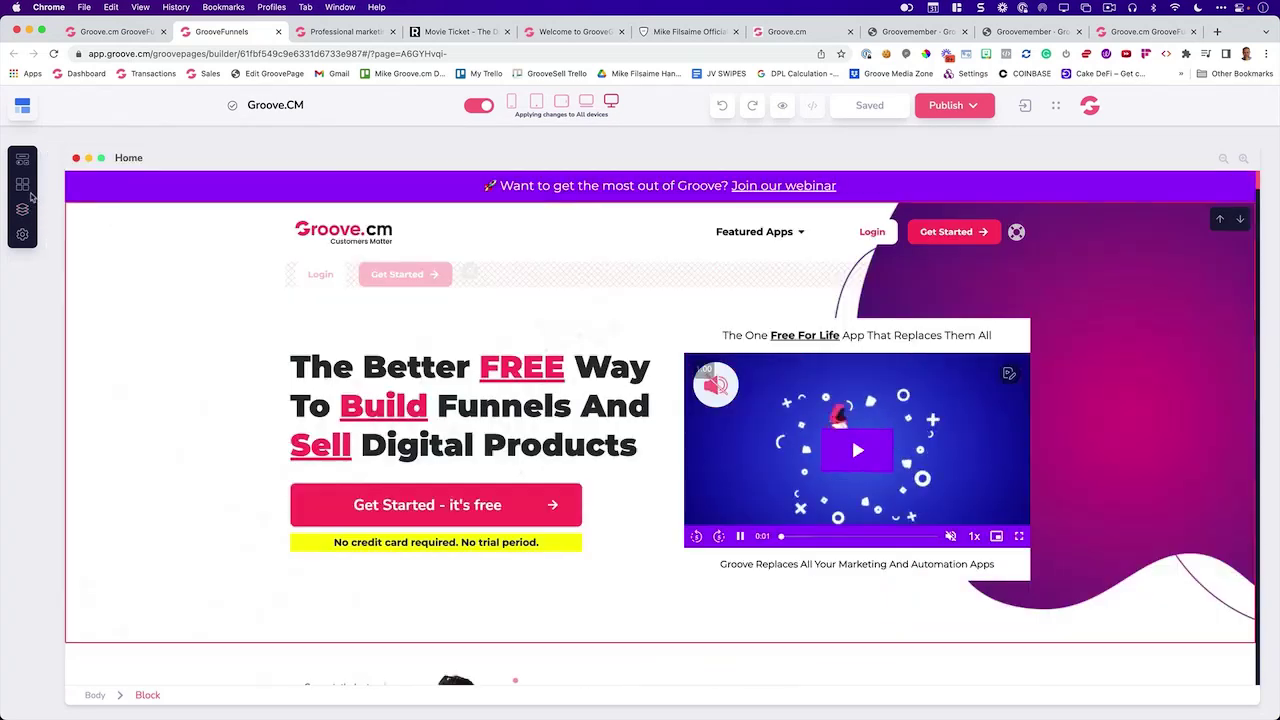
# Browse the addable page elements, including Buttons and Countdown Timers, and close the element library.
pyautogui.click(23, 164)
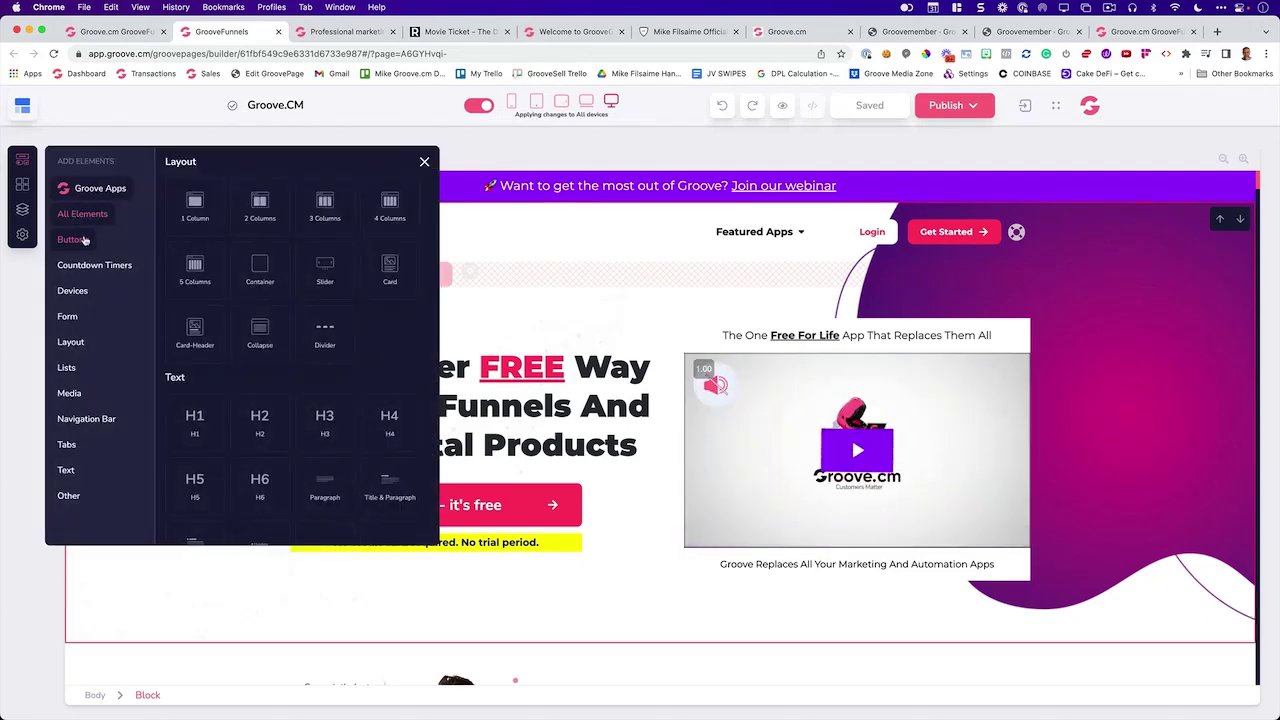
pyautogui.click(84, 241)
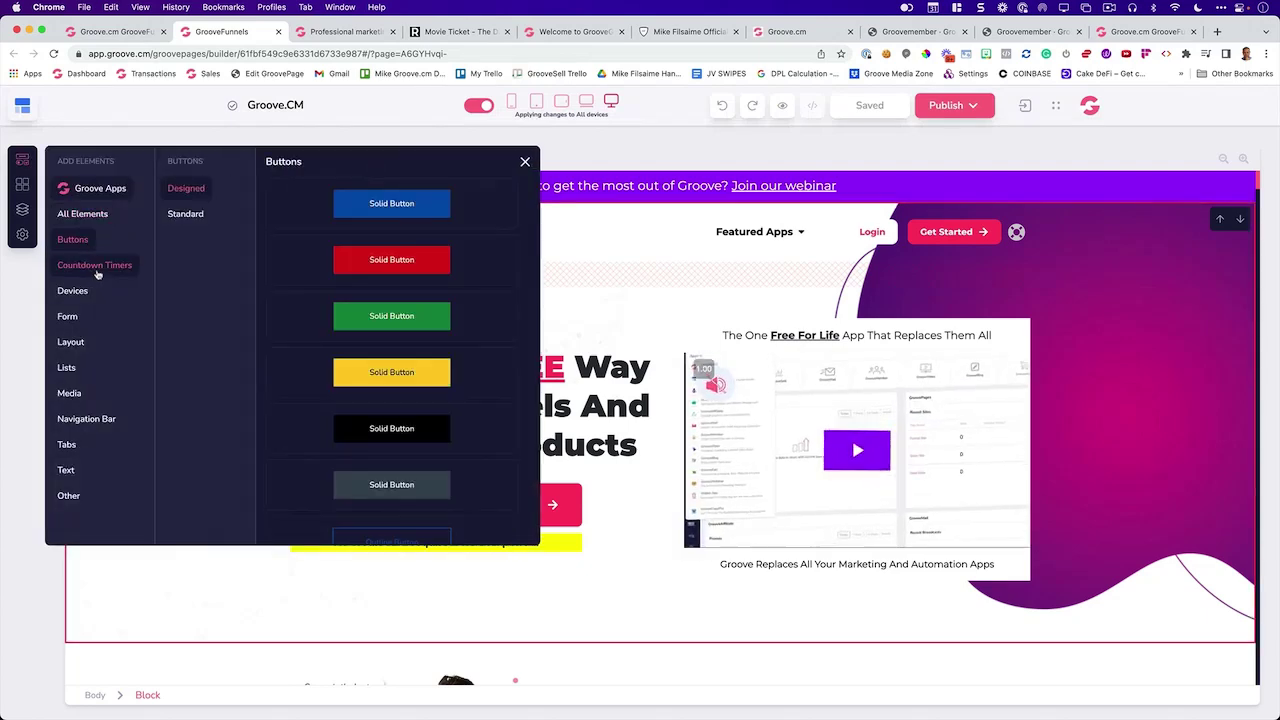
pyautogui.click(92, 266)
pyautogui.click(444, 161)
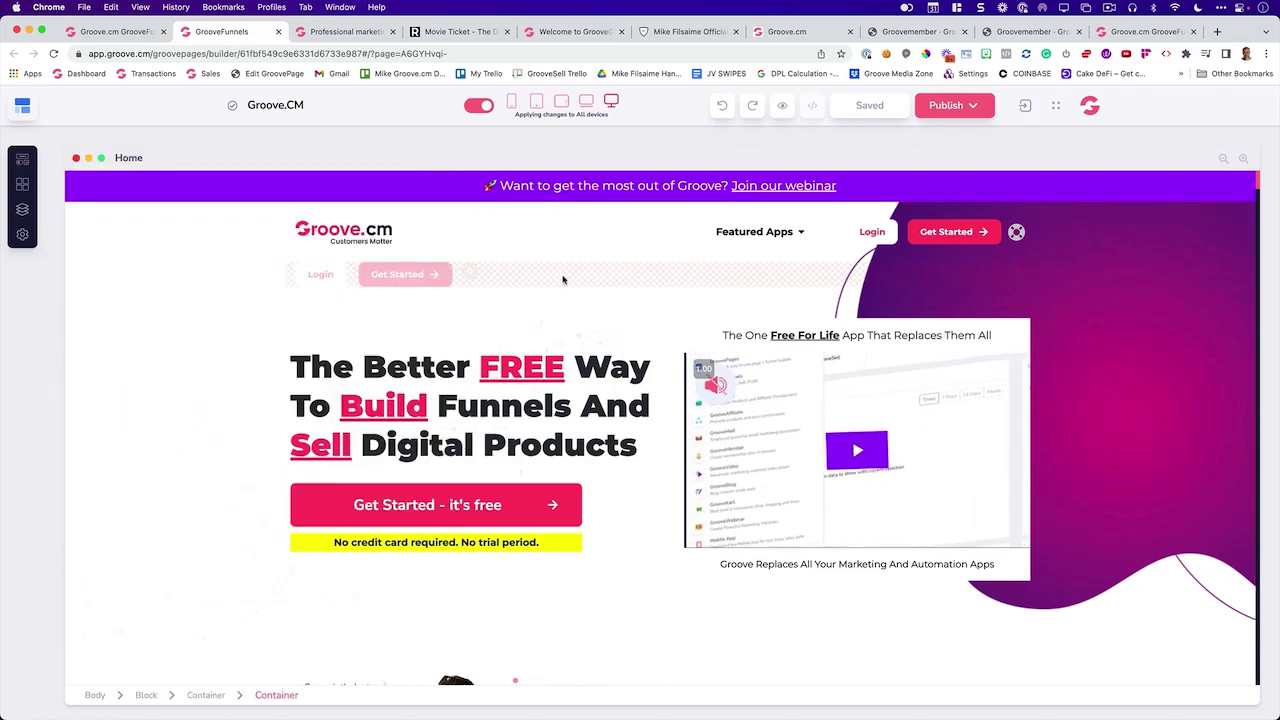
# Open the block library from the section below the homepage's app links and browse the Designer Content and Countdown Timers blocks.
pyautogui.scroll(-3, 598, 326)
pyautogui.scroll(-8, 598, 326)
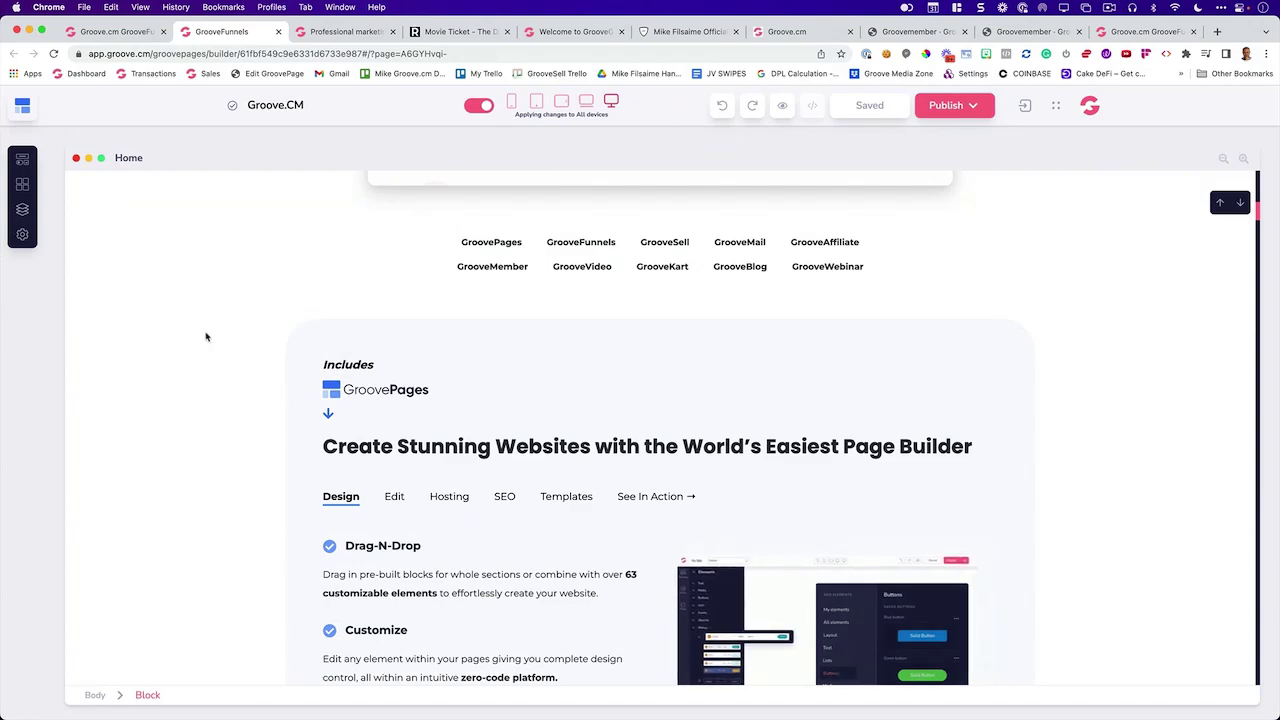
pyautogui.click(540, 280)
pyautogui.click(566, 224)
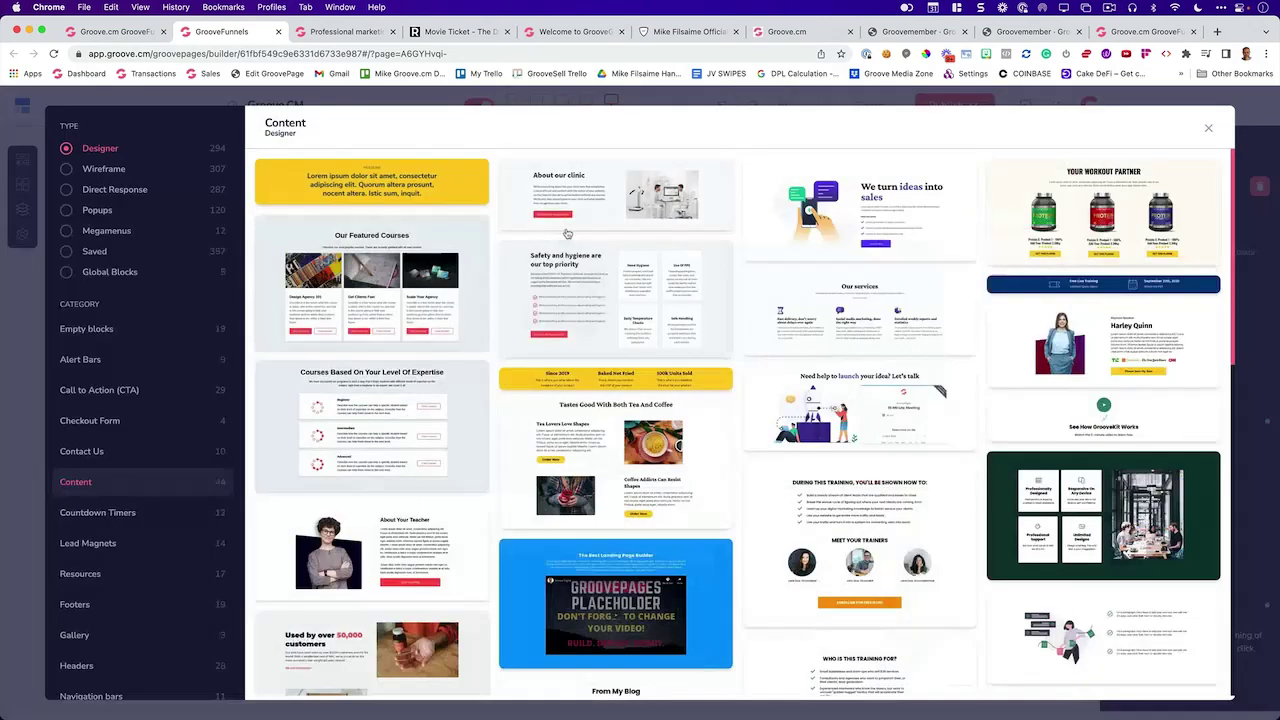
pyautogui.scroll(-5, 476, 363)
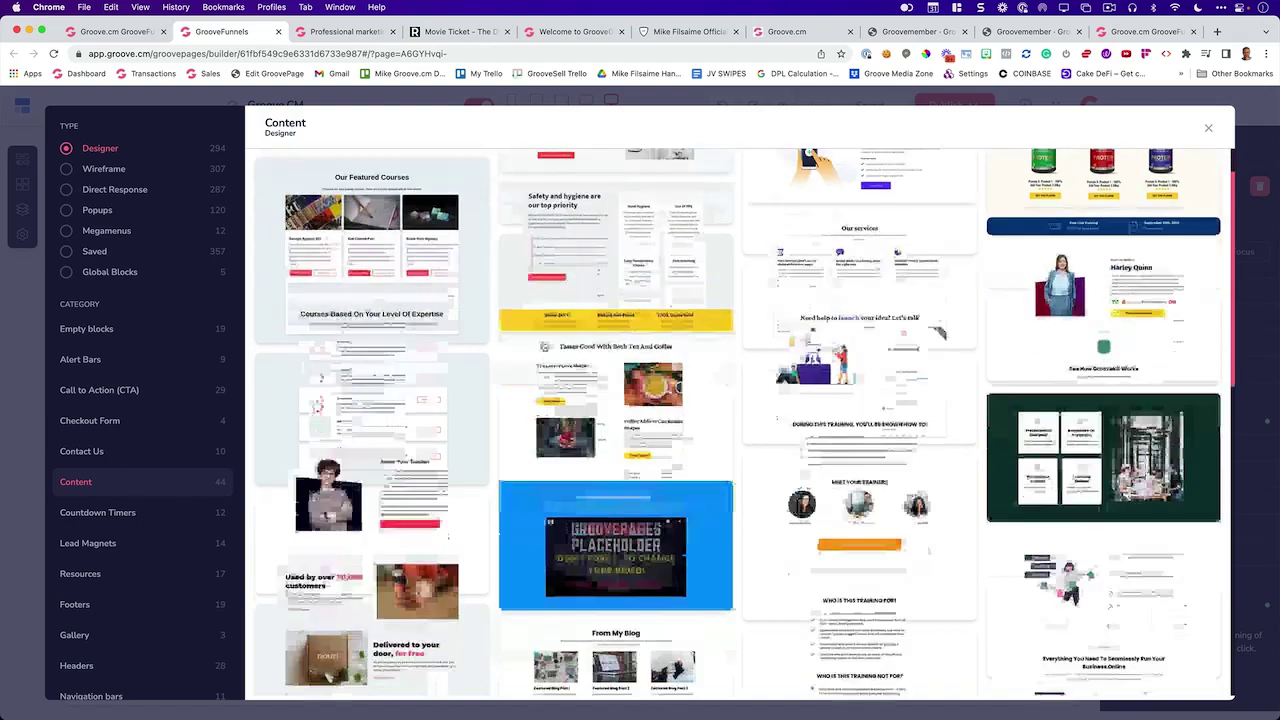
pyautogui.scroll(-3, 140, 400)
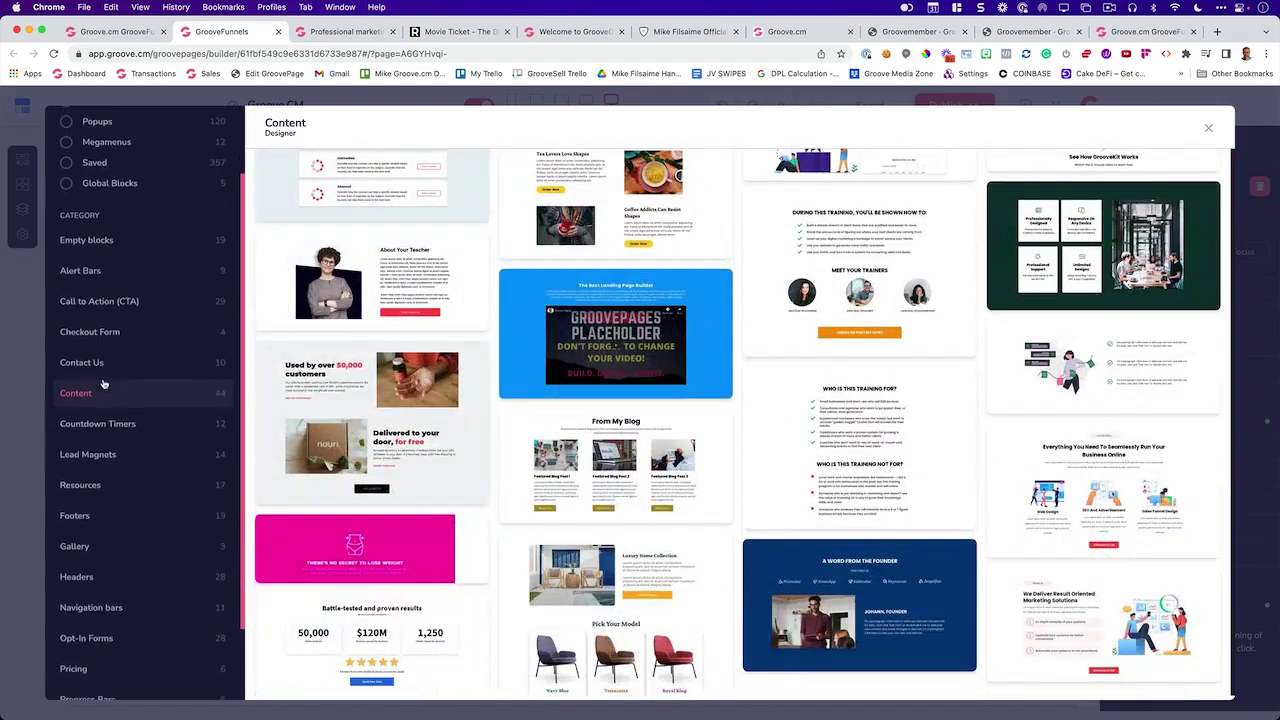
pyautogui.click(100, 378)
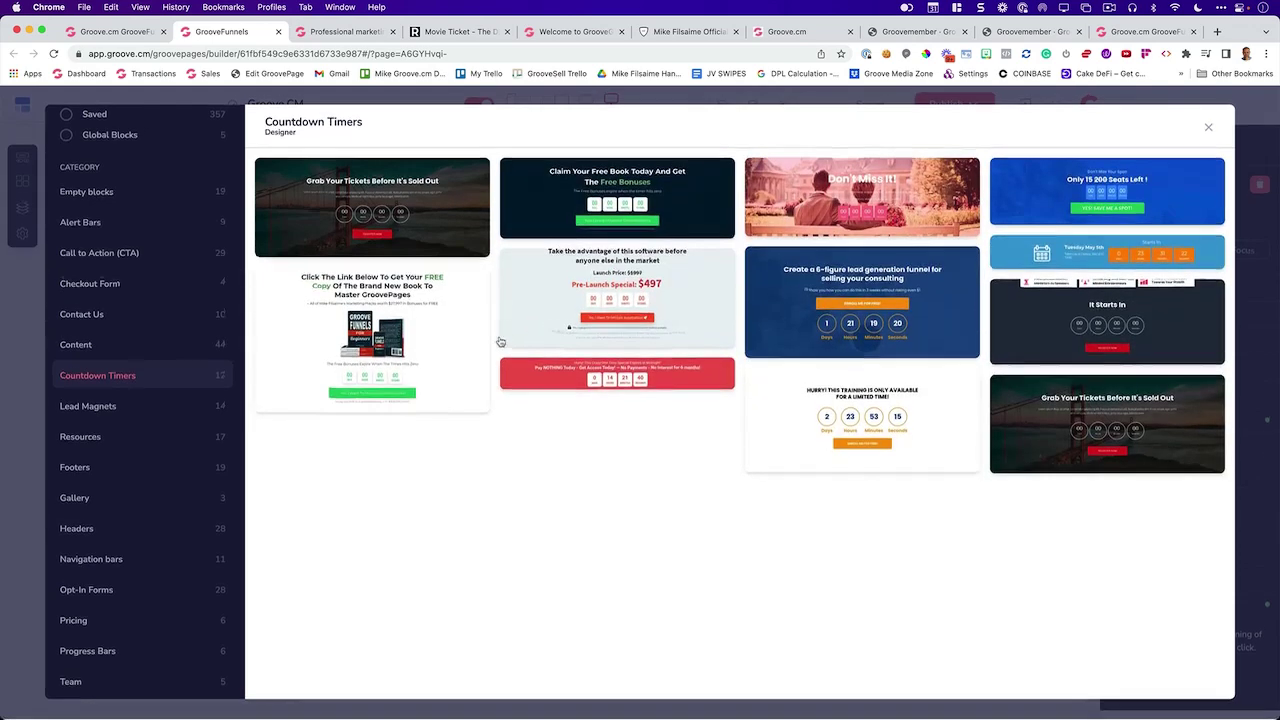
pyautogui.scroll(3, 146, 285)
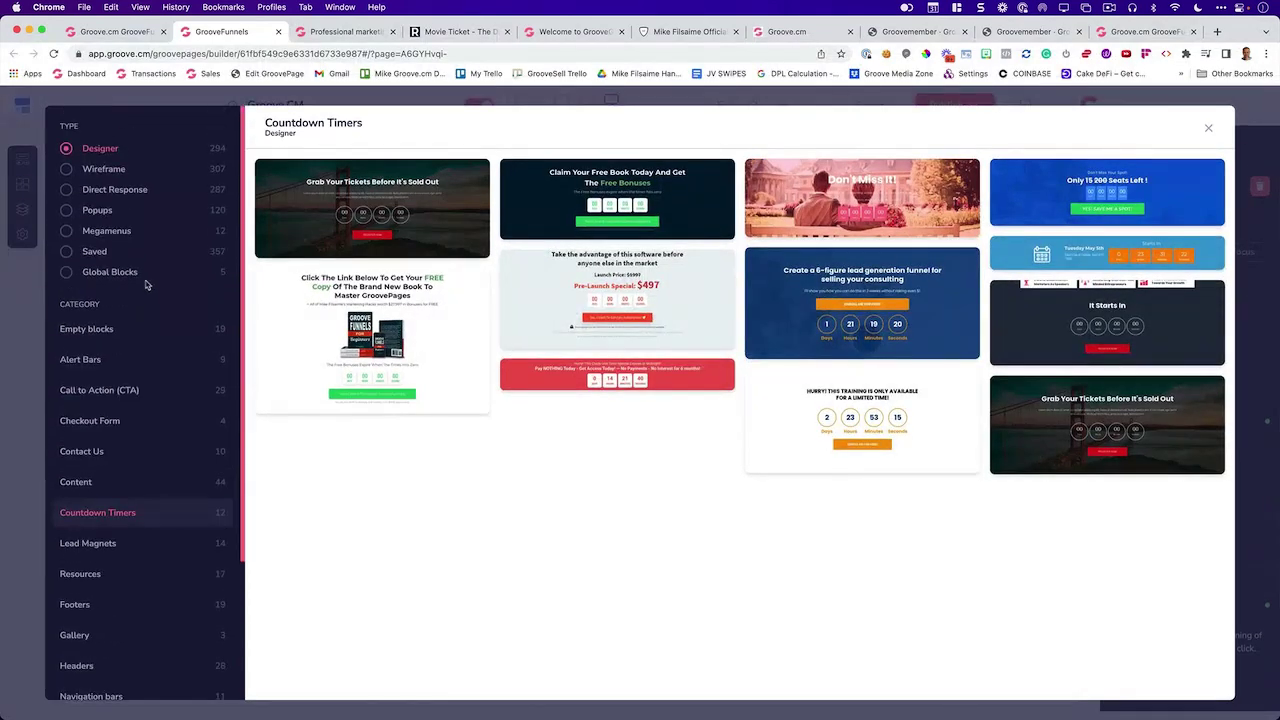
# Browse the Direct Response blocks from Belcher Buttons to Call to Action Blocks, plus the Popups and Megamenus types.
pyautogui.click(70, 190)
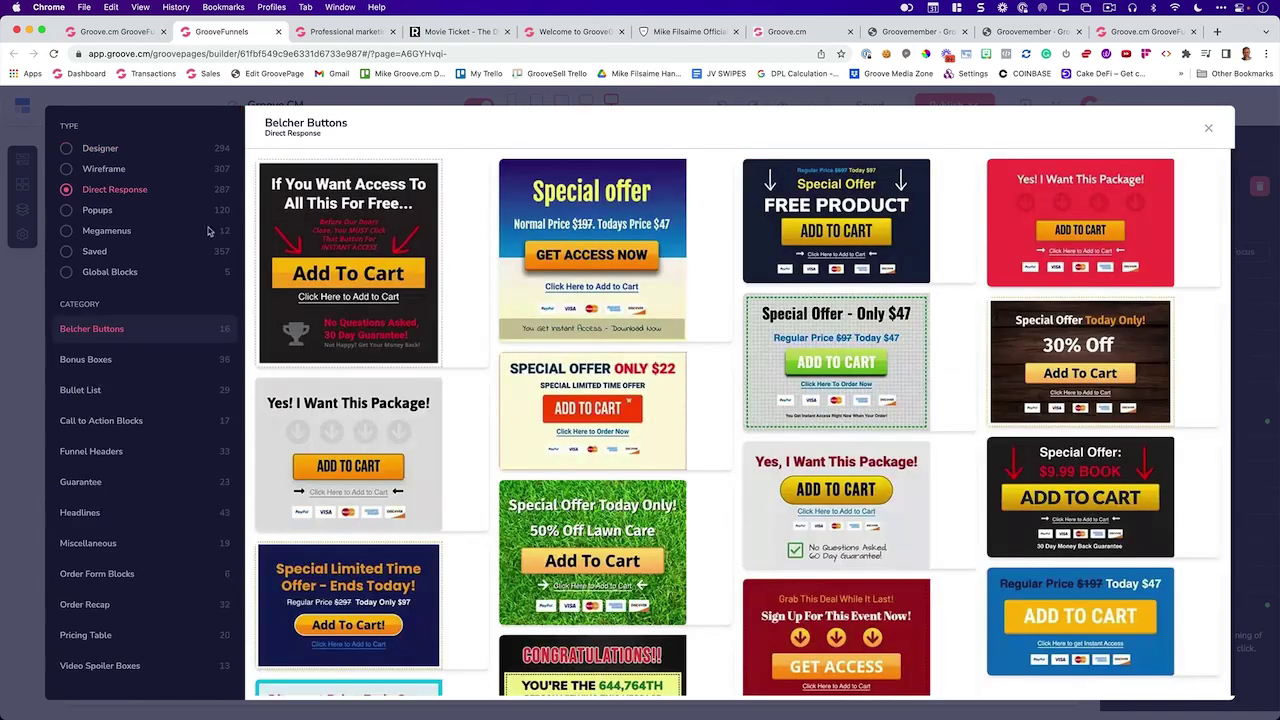
pyautogui.click(104, 361)
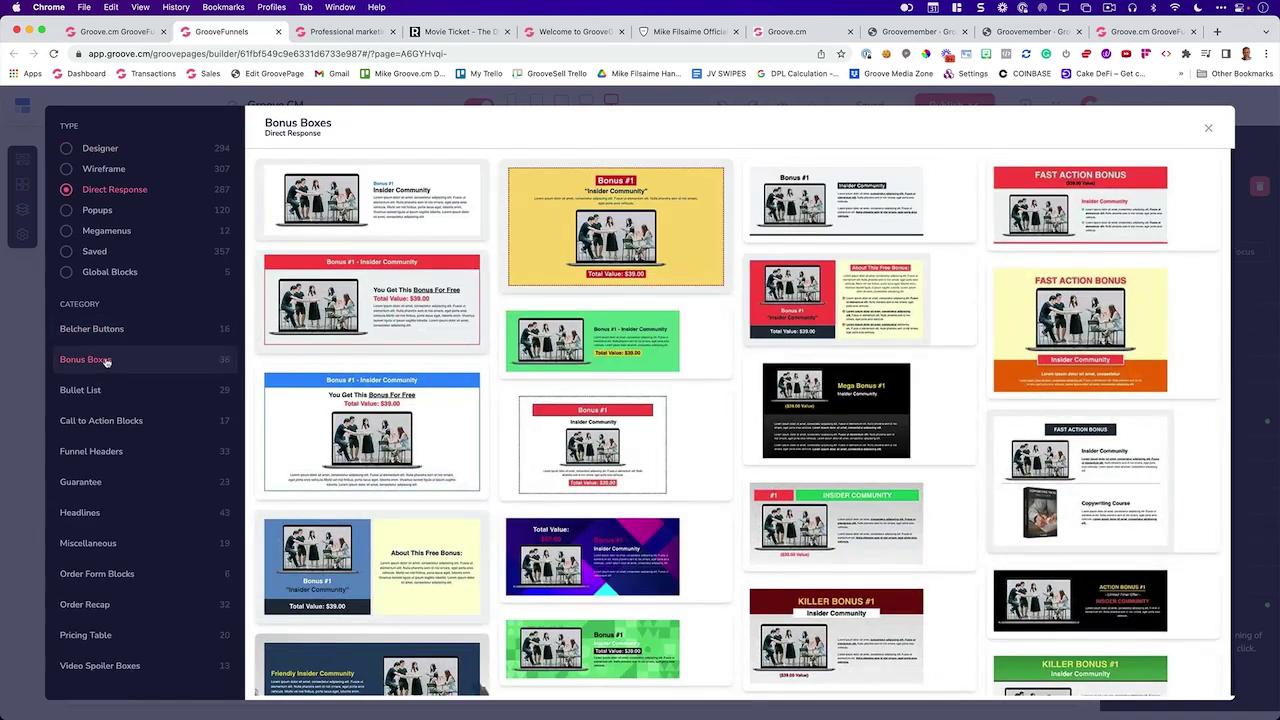
pyautogui.click(102, 393)
pyautogui.click(100, 421)
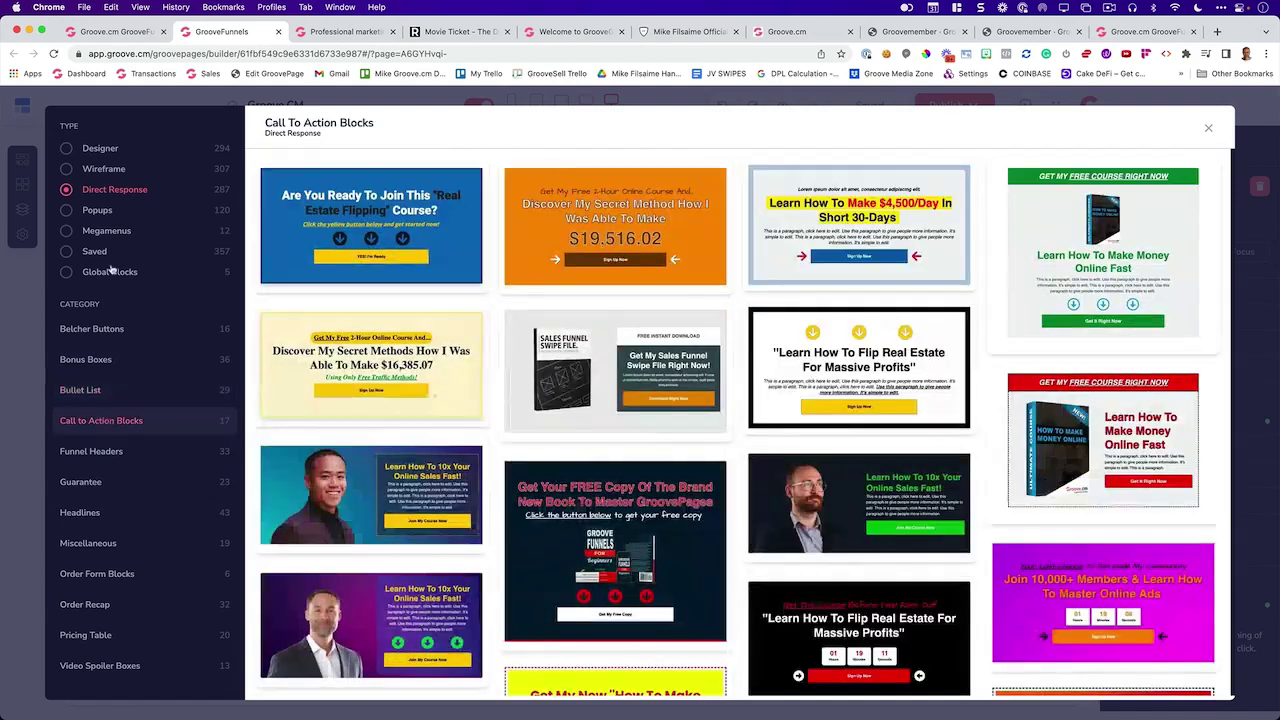
pyautogui.click(65, 210)
pyautogui.click(66, 232)
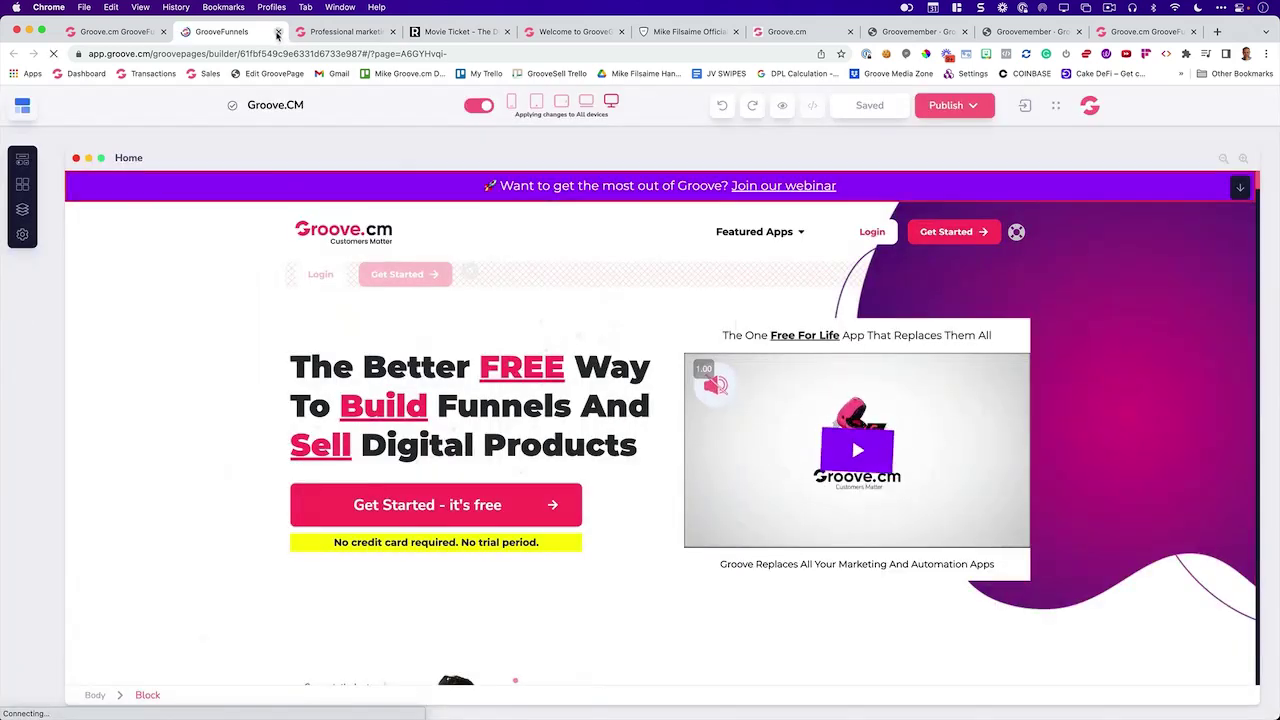
# Close the page builder tab, dismiss the homepage's bonus popup, and close the tabs up to the GrooveGear store.
pyautogui.click(279, 32)
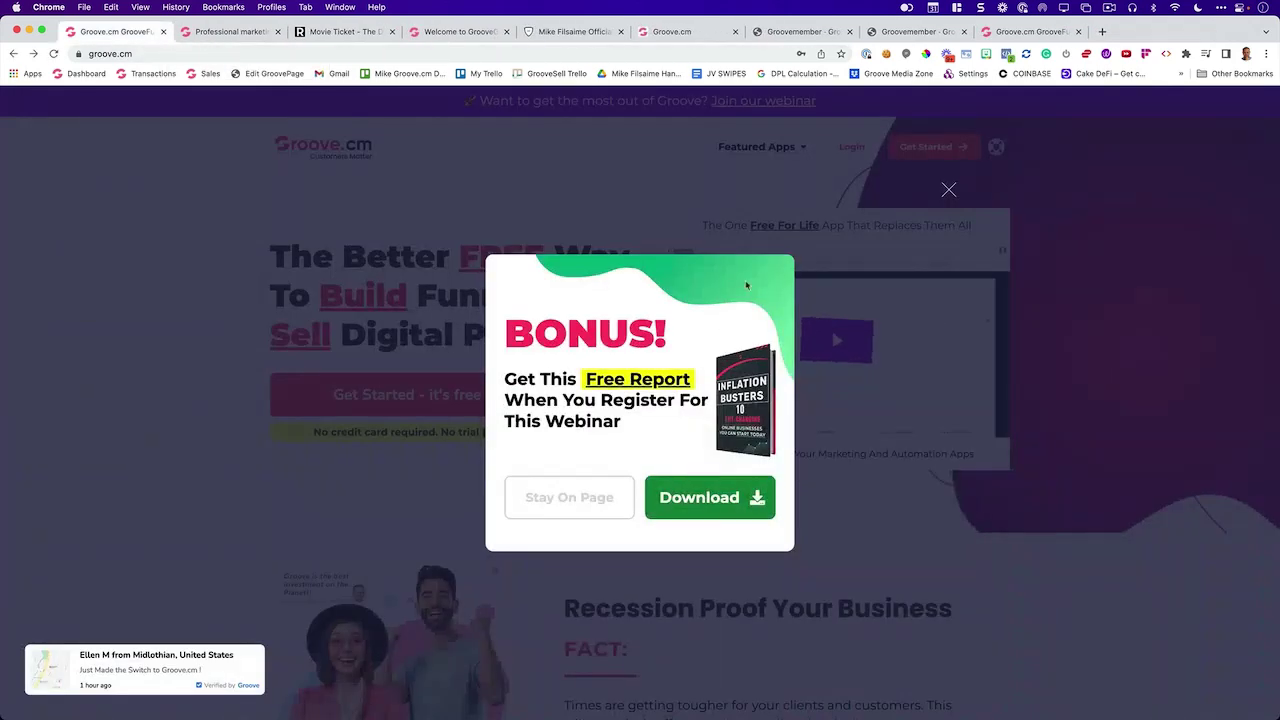
pyautogui.click(948, 189)
pyautogui.press('super+w')
pyautogui.press('super+w')
pyautogui.press('super+w')
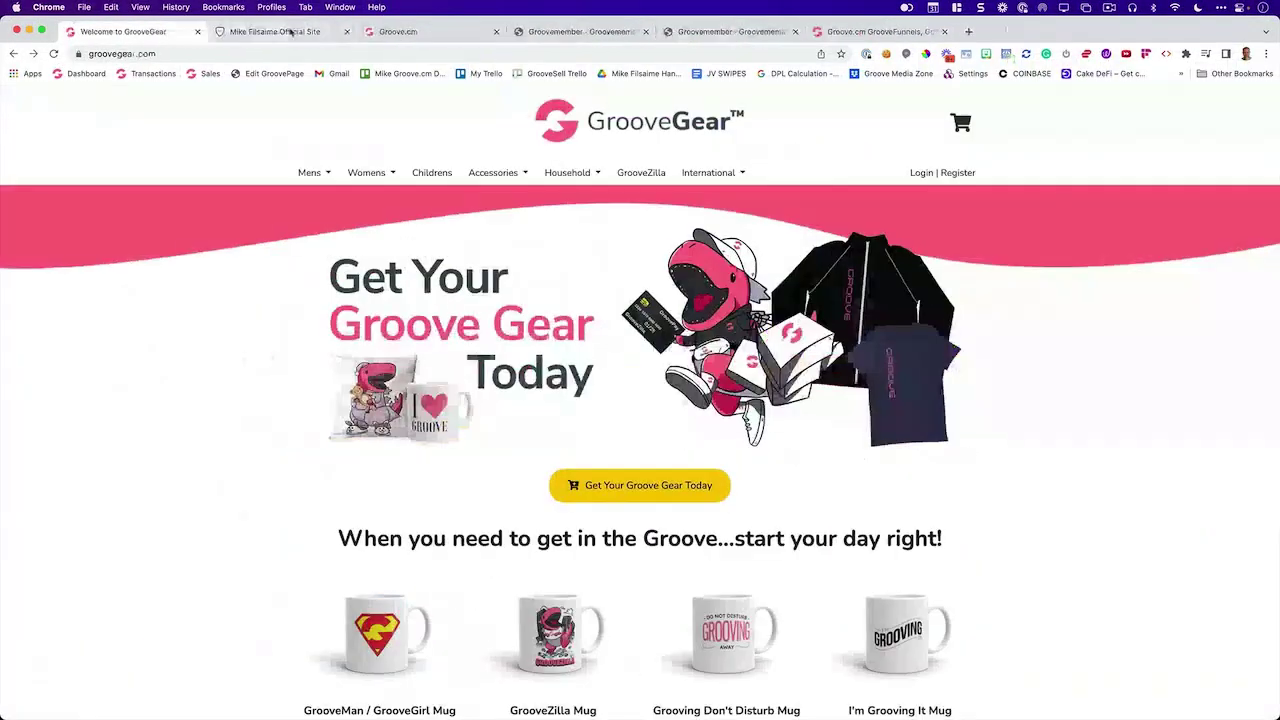
# Review the Groove CEO's official website, from the hero banner through the testimonials and About section to the Groove app descriptions.
pyautogui.click(289, 32)
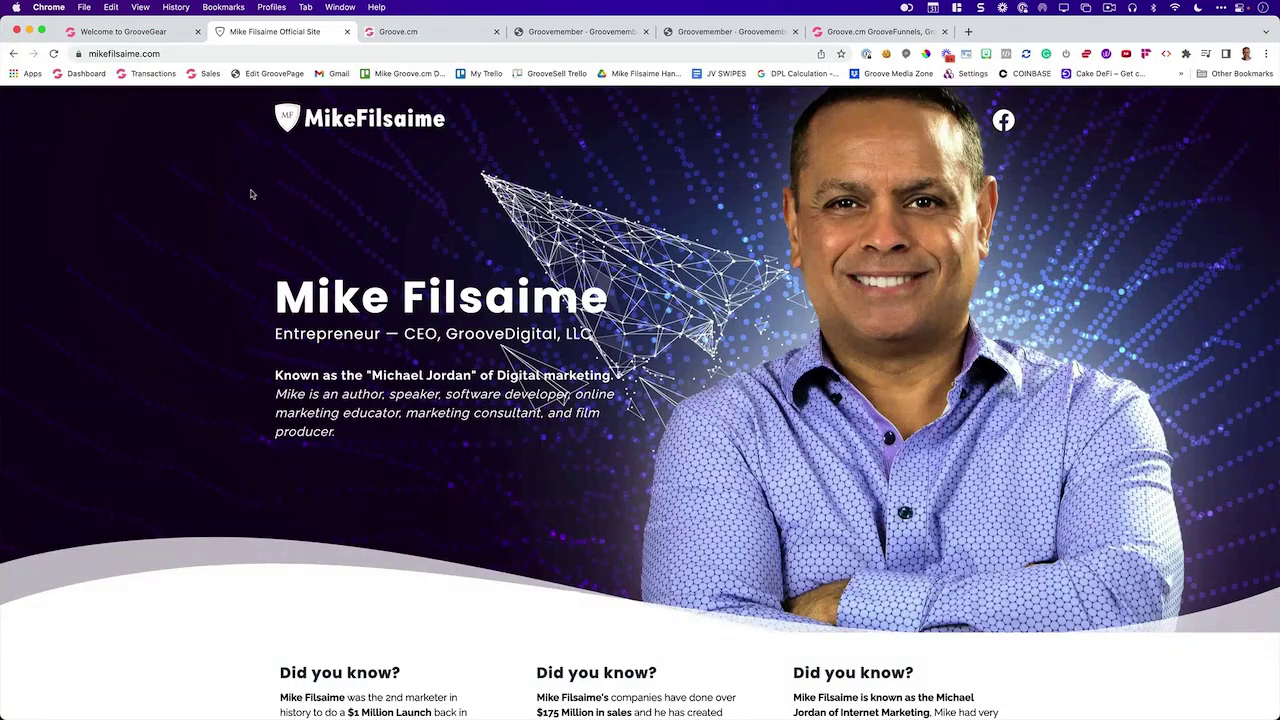
pyautogui.scroll(-15, 252, 194)
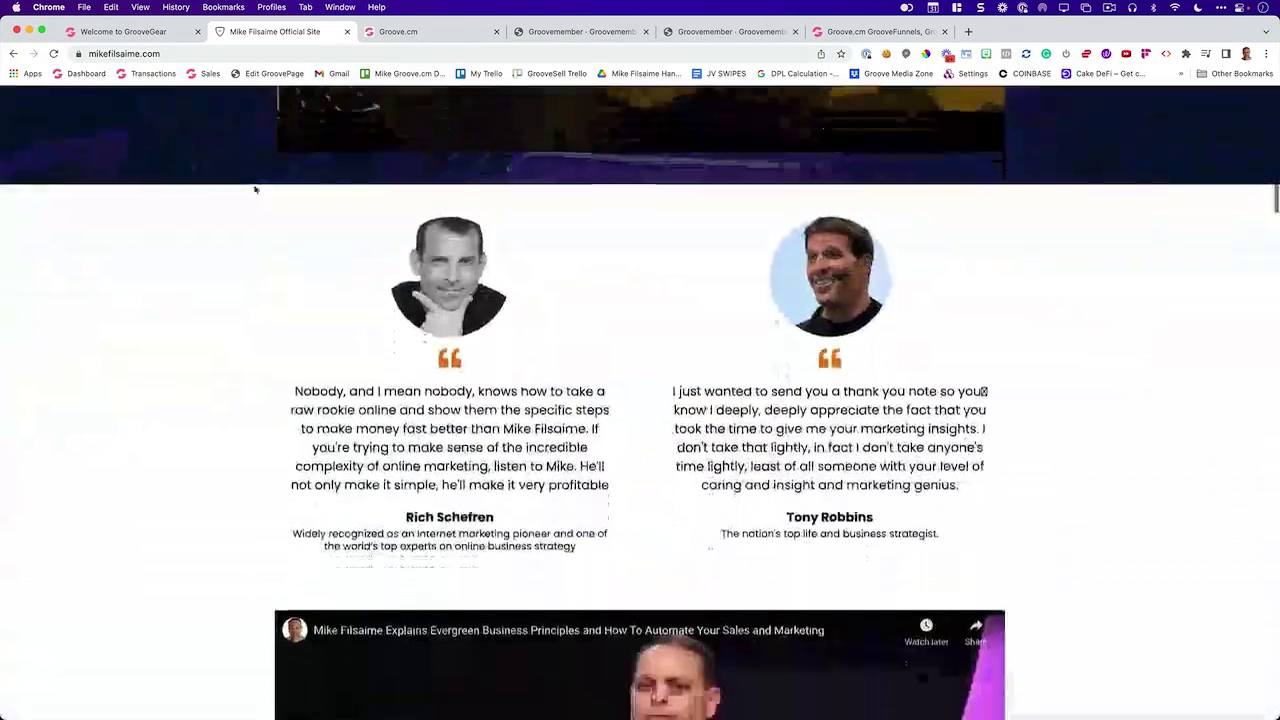
pyautogui.scroll(-12, 255, 189)
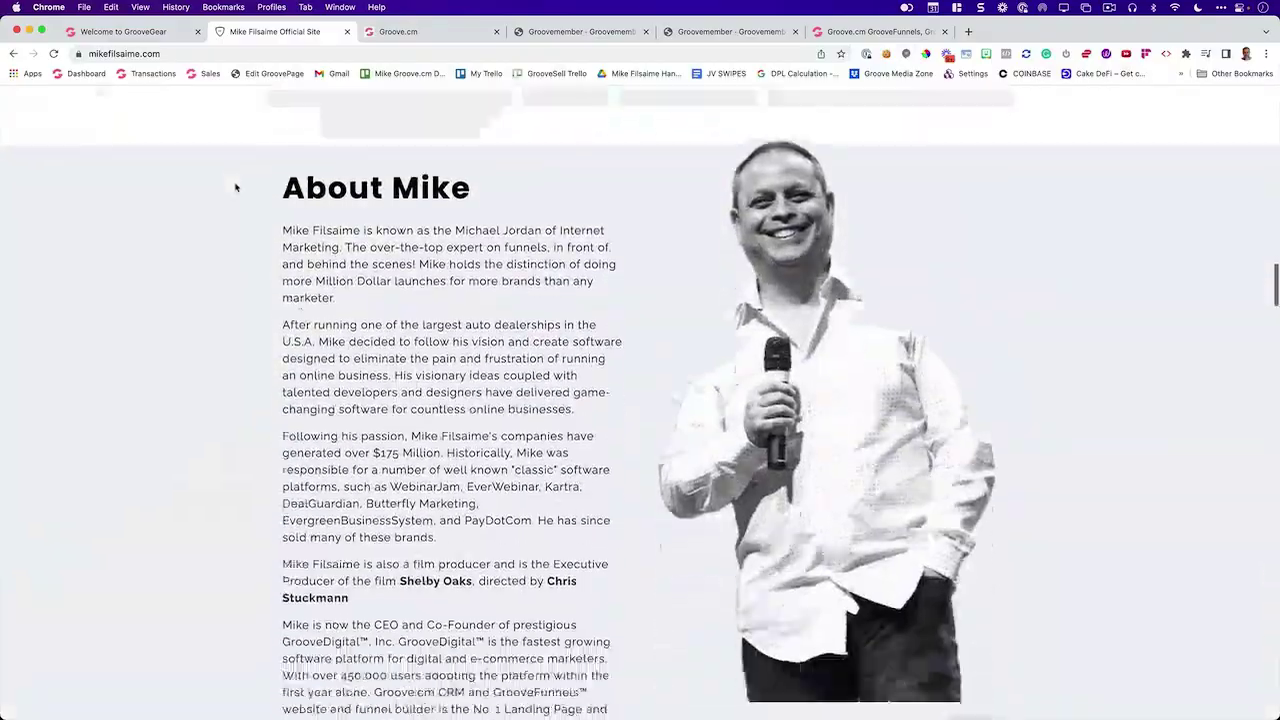
pyautogui.scroll(-15, 236, 187)
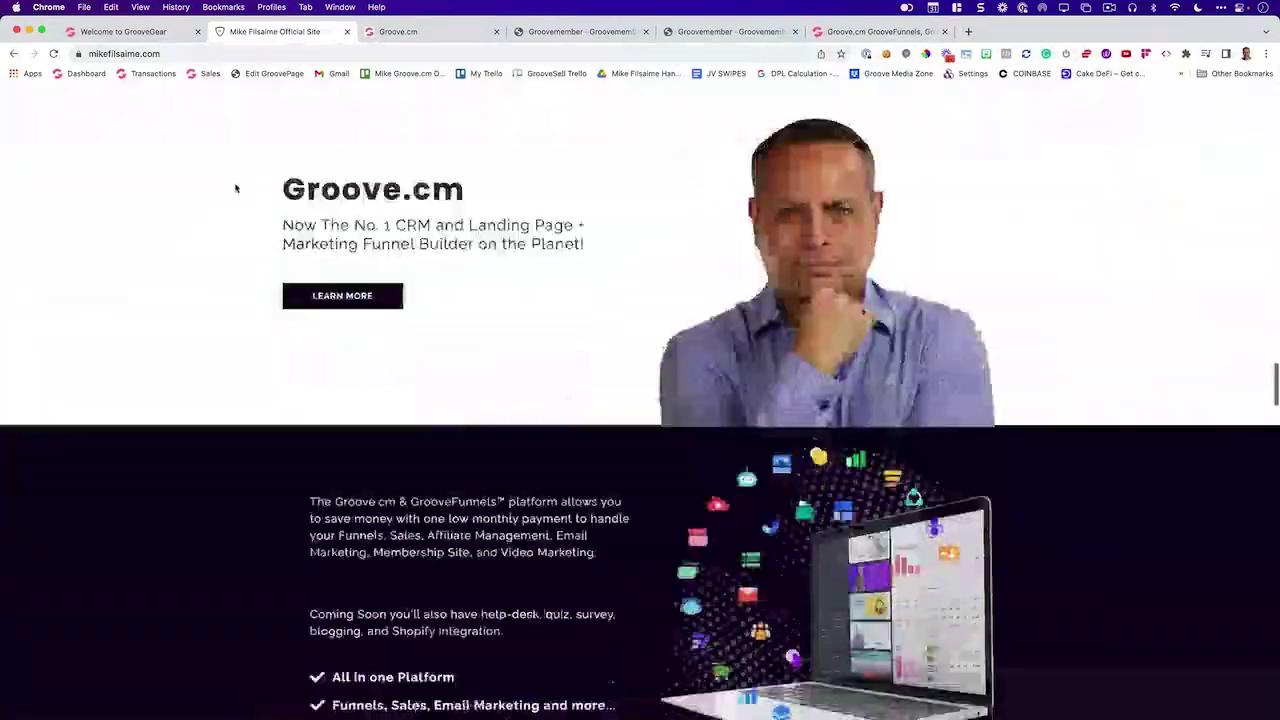
pyautogui.scroll(-6, 236, 188)
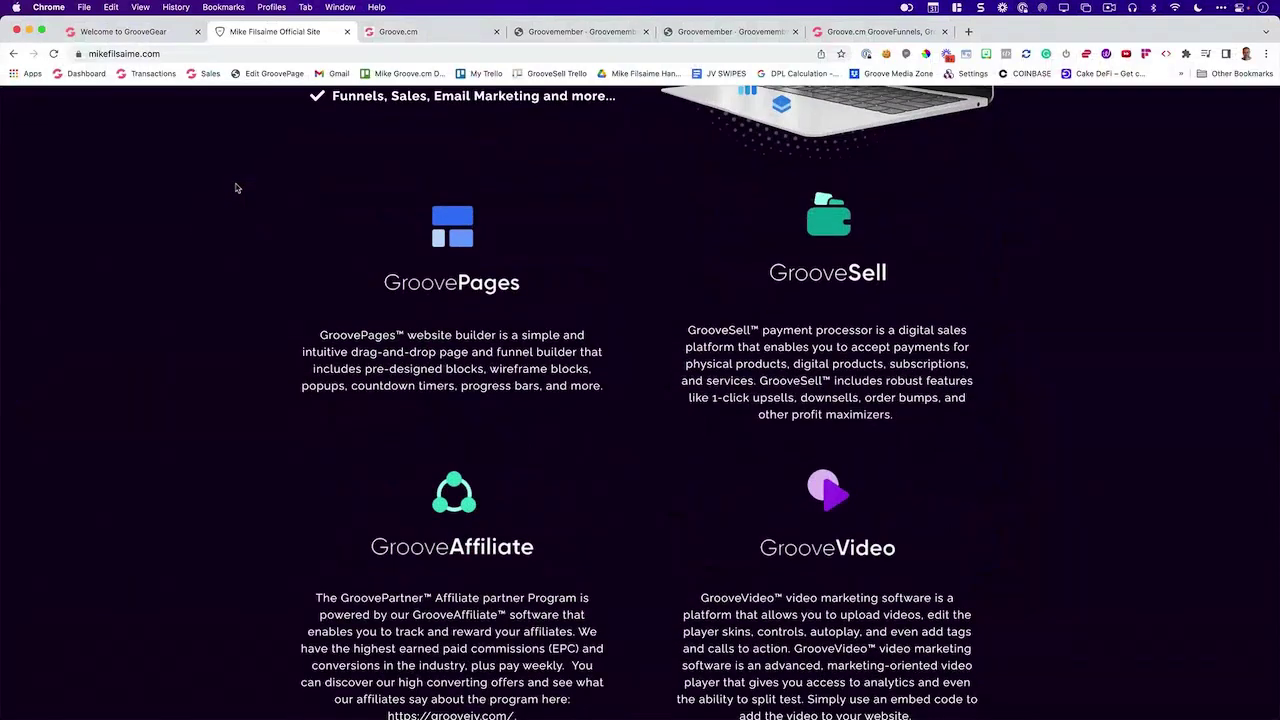
# Open the CEO's website in the GroovePages builder and expand the text style settings of the hero's name heading.
pyautogui.click(268, 74)
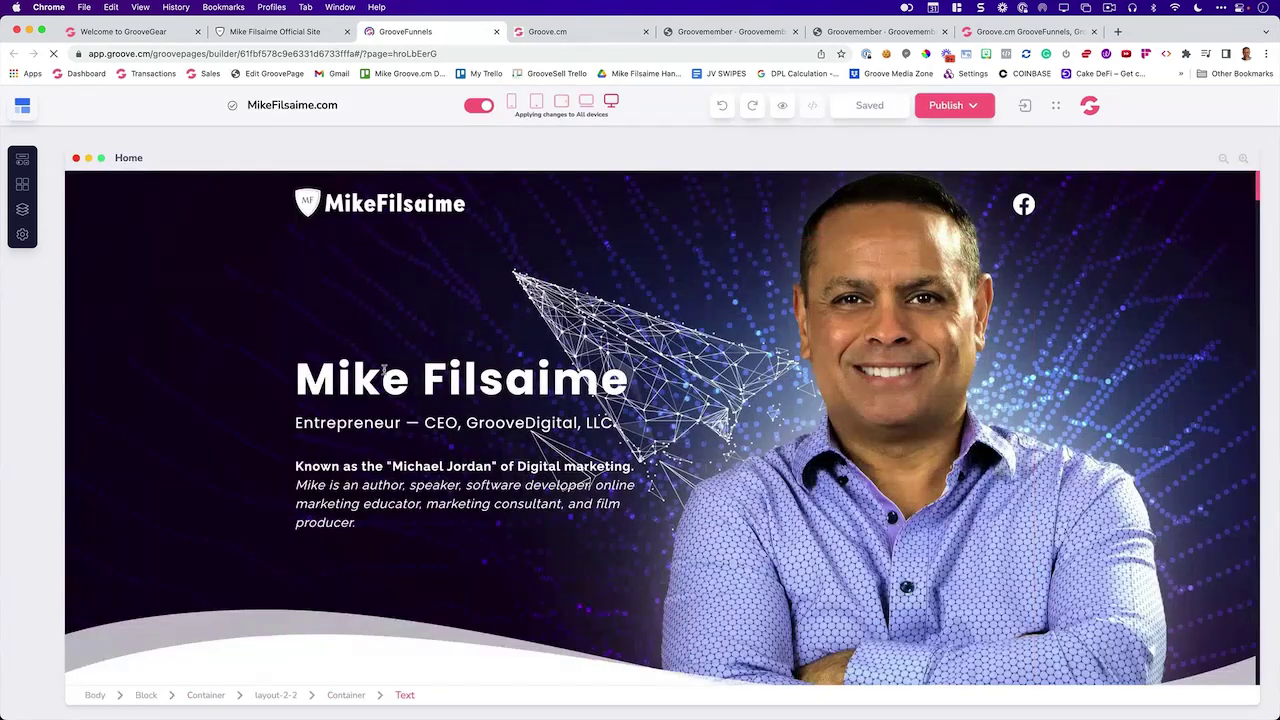
pyautogui.click(384, 372)
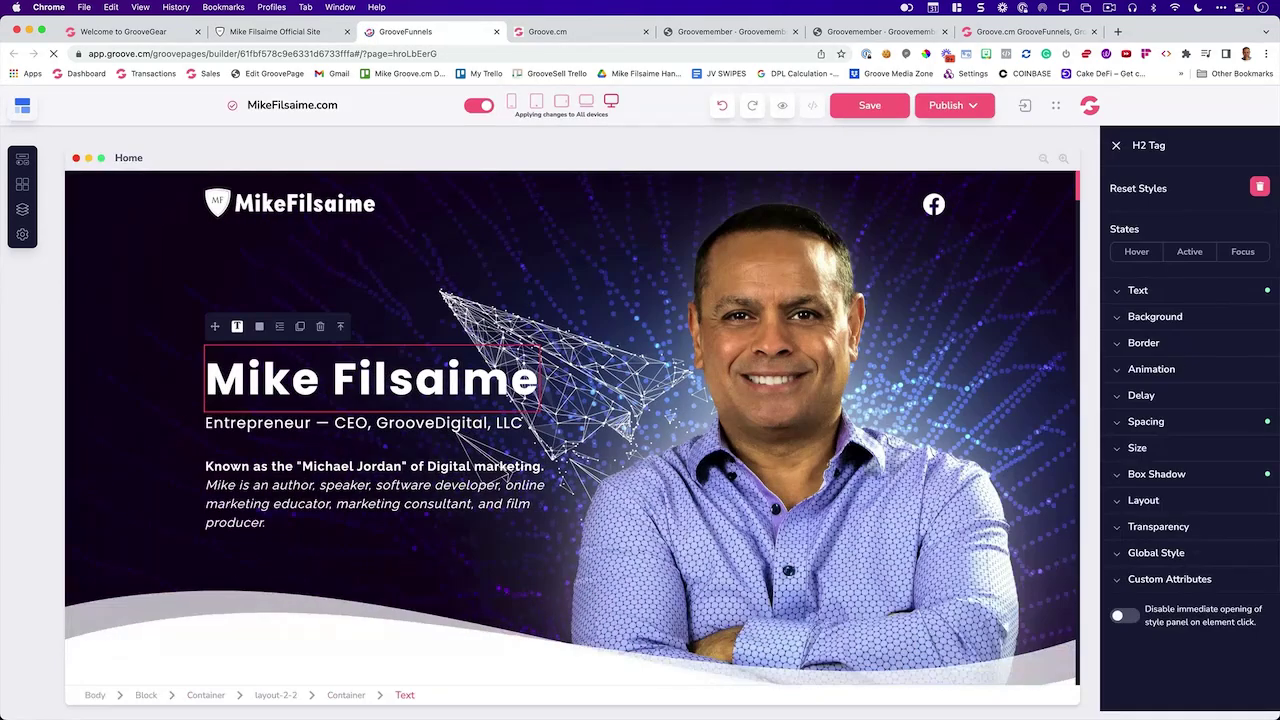
pyautogui.click(1209, 297)
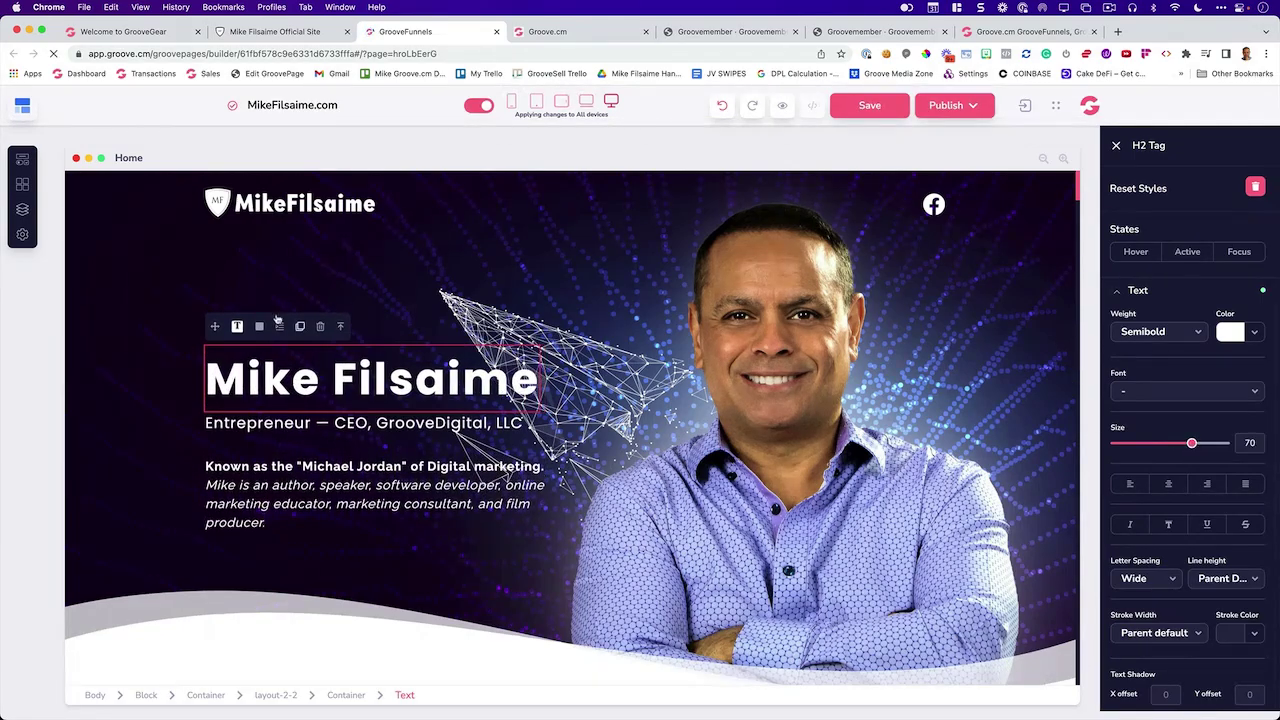
# Inspect the style options of the first testimonial's round portrait and its quote text.
pyautogui.scroll(-10, 165, 240)
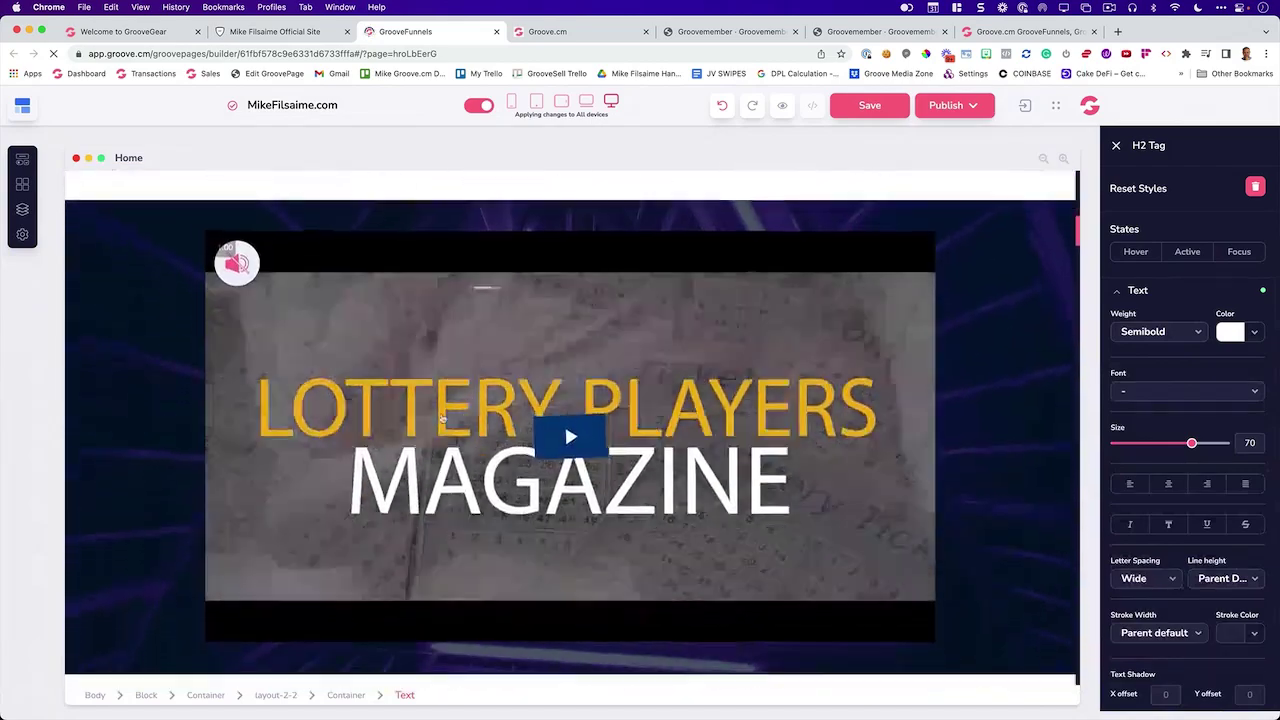
pyautogui.scroll(-6, 430, 412)
pyautogui.click(400, 370)
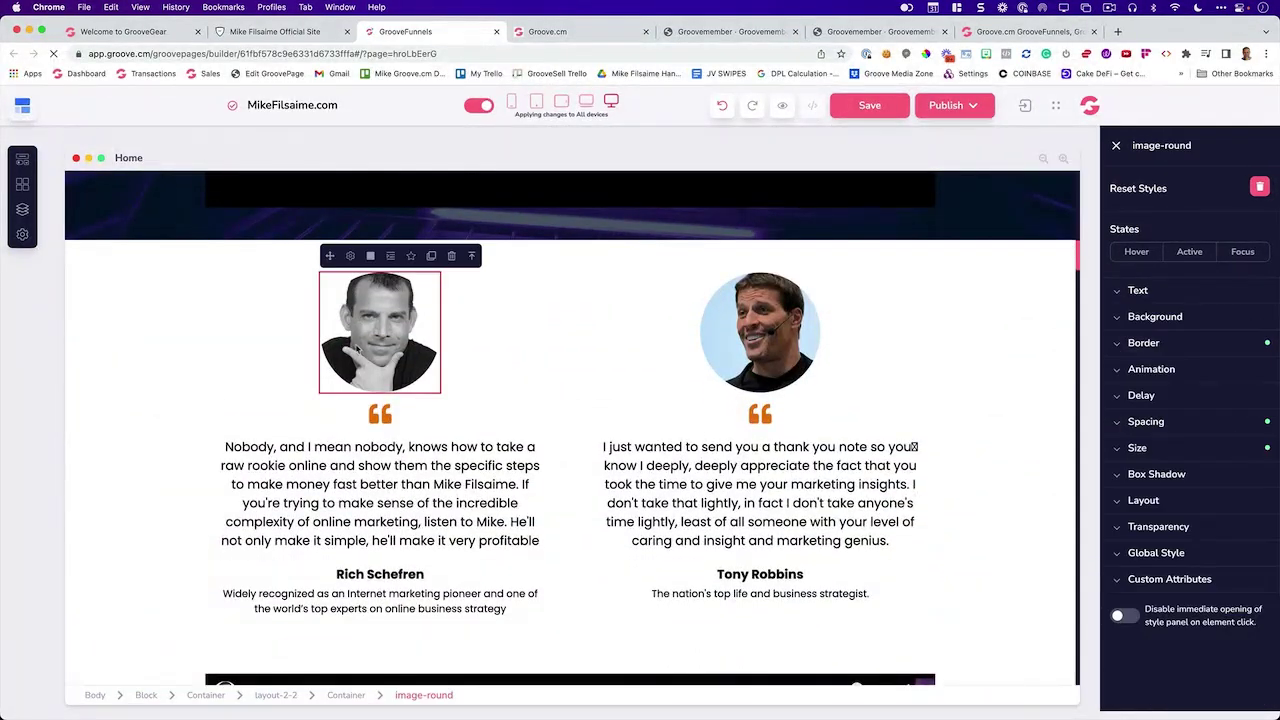
pyautogui.click(402, 483)
pyautogui.scroll(4, 340, 468)
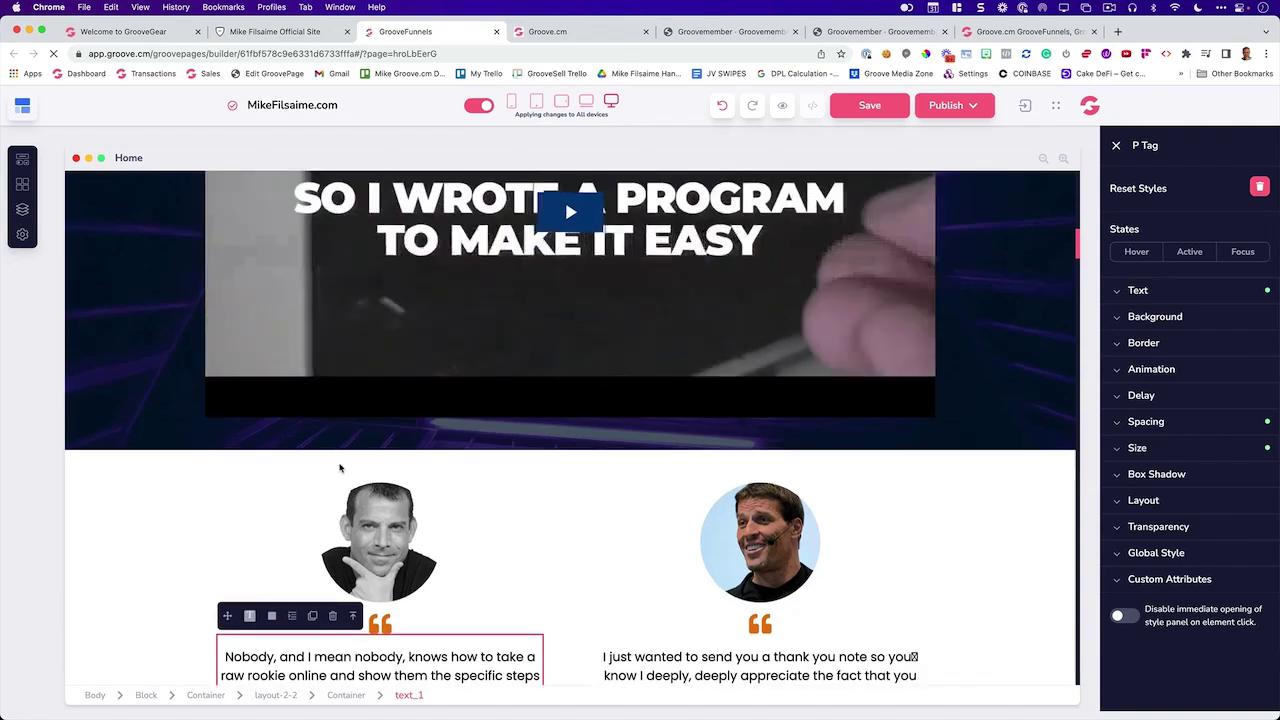
# Browse the Single Pages templates for a new website page, including the Brand Identity Template, and cancel adding a page.
pyautogui.scroll(12, 340, 468)
pyautogui.click(23, 210)
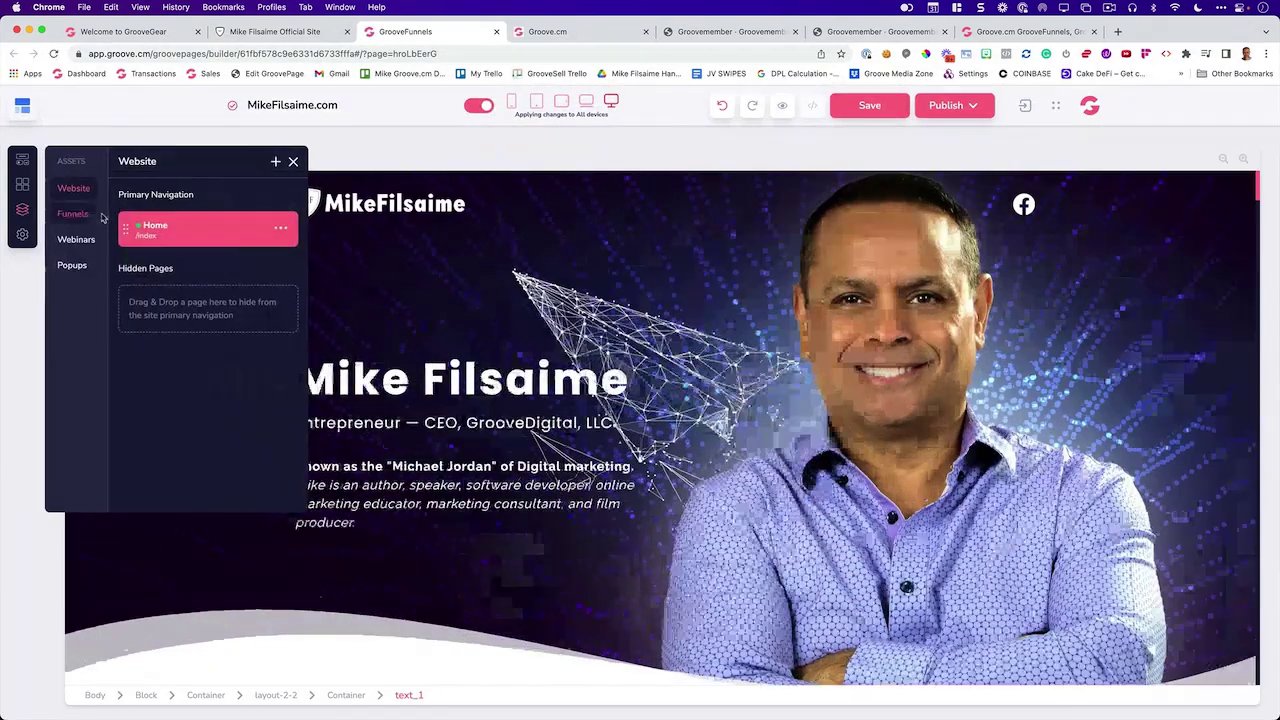
pyautogui.click(275, 163)
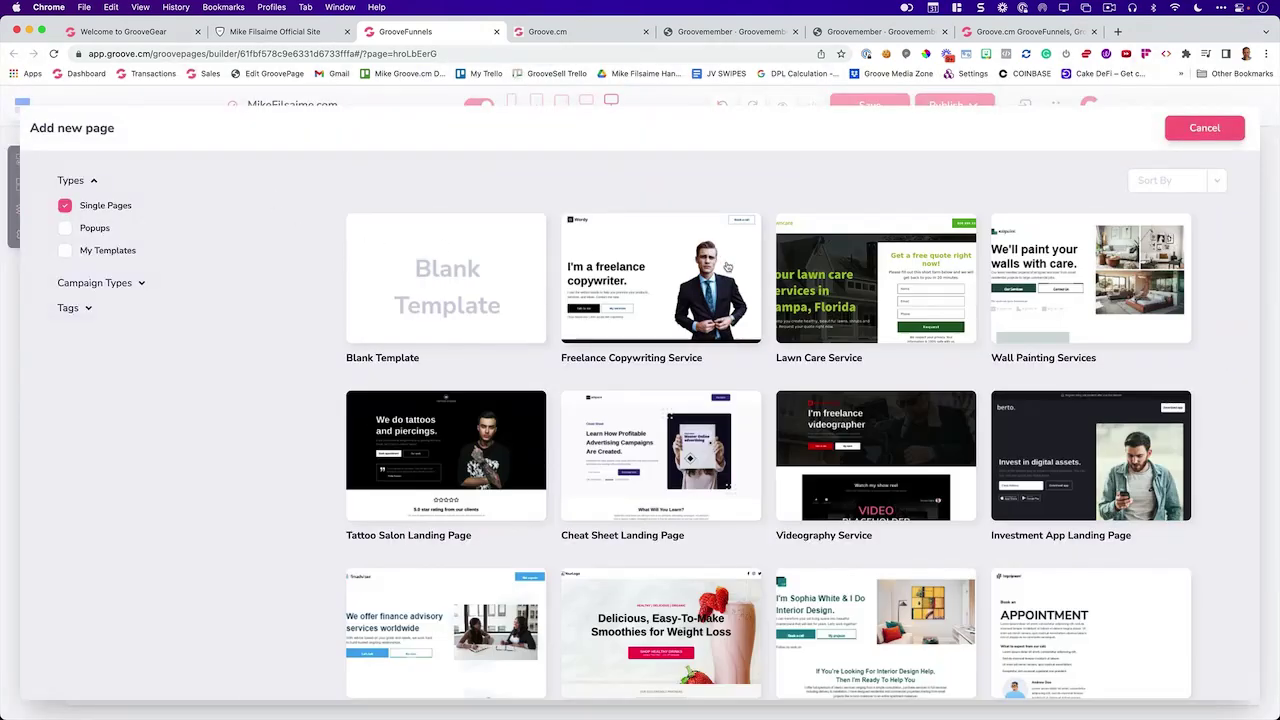
pyautogui.scroll(-6, 727, 267)
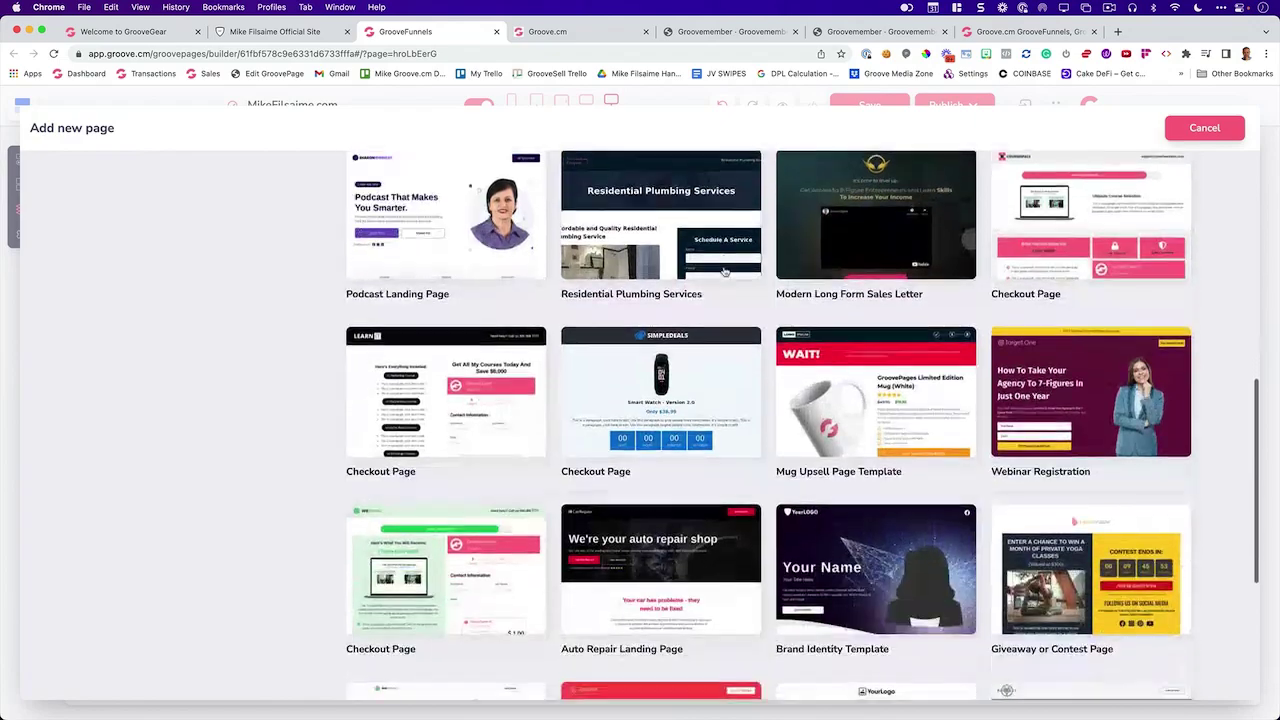
pyautogui.scroll(-3, 724, 271)
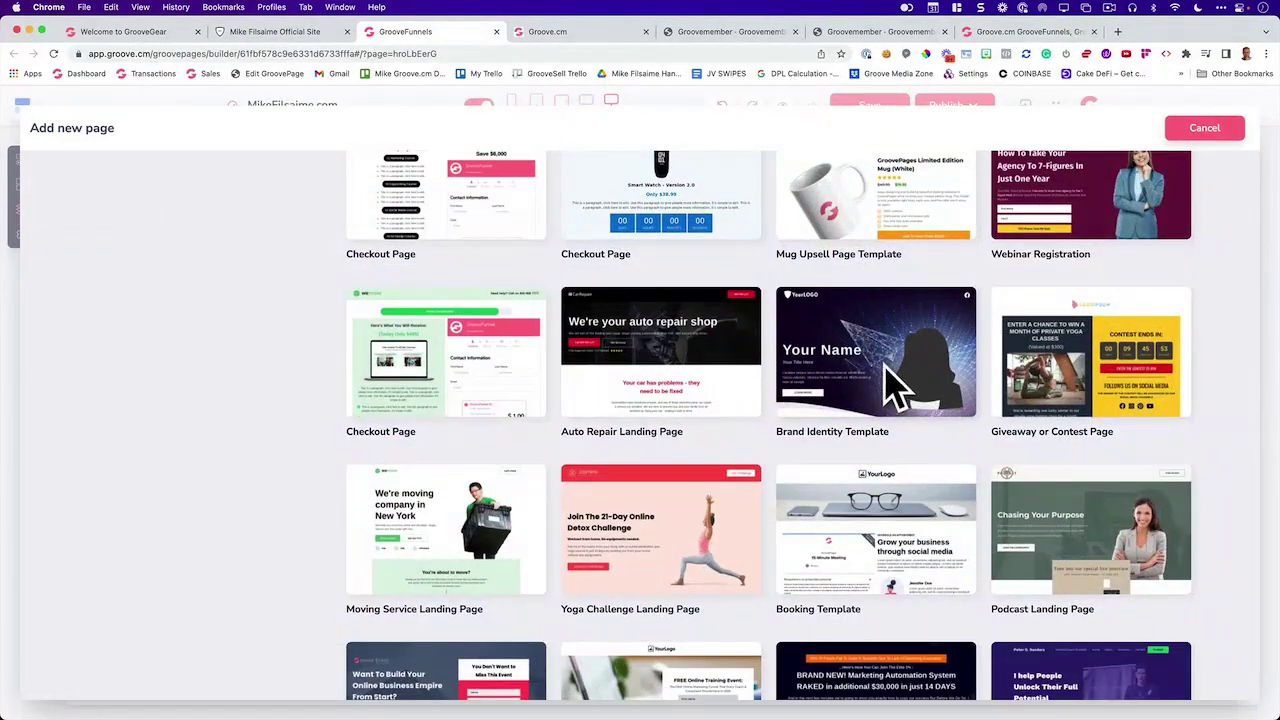
pyautogui.scroll(10, 912, 377)
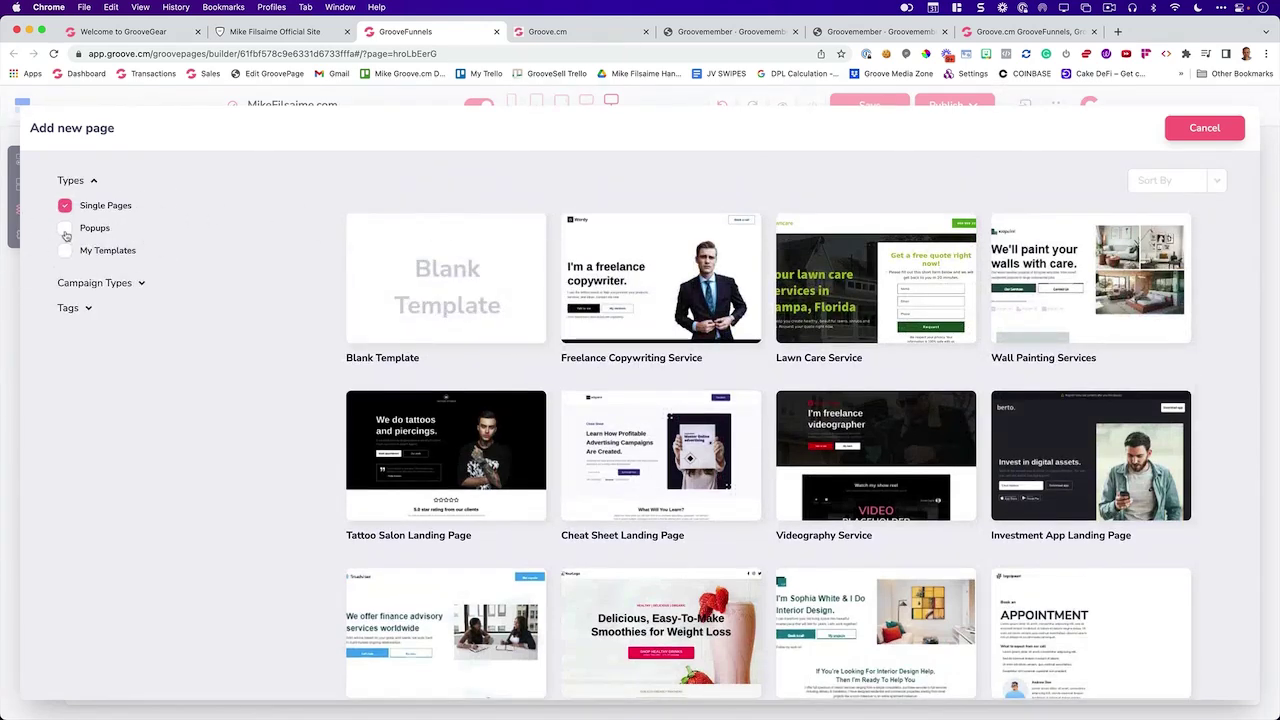
pyautogui.click(1185, 134)
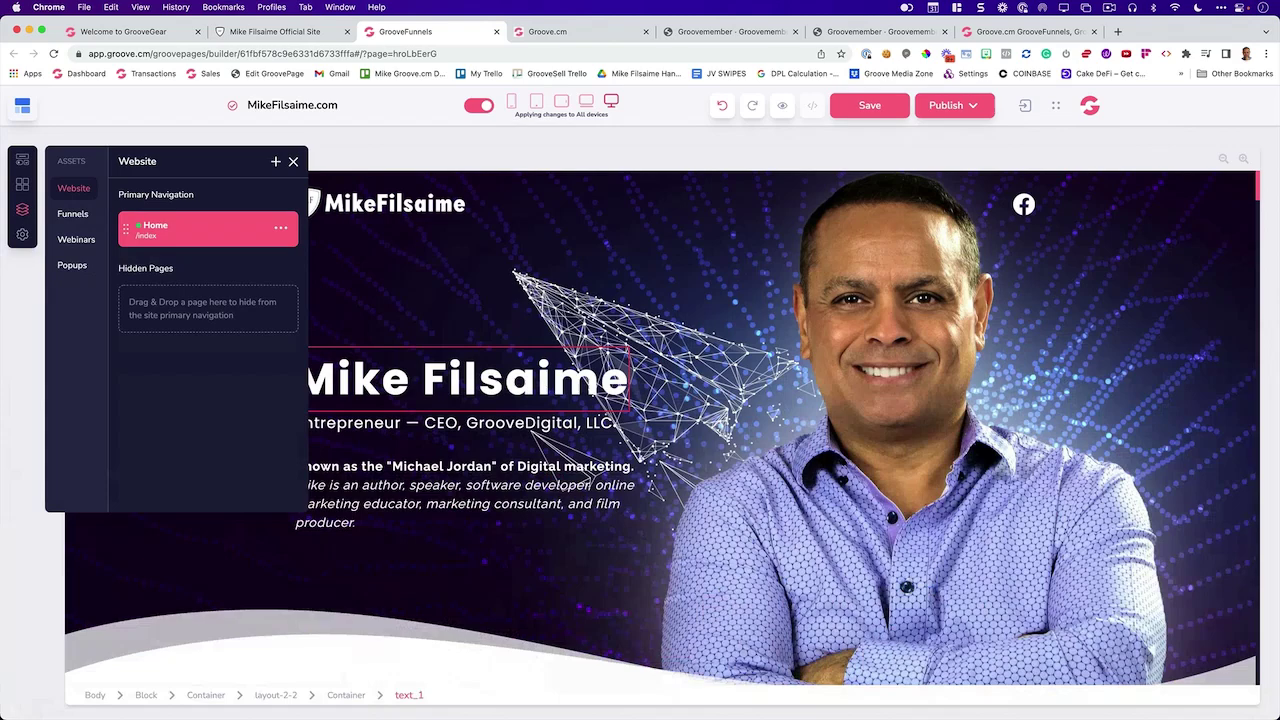
# Open the template library for a new funnel and browse the Complete Sites templates.
pyautogui.click(72, 216)
pyautogui.click(277, 161)
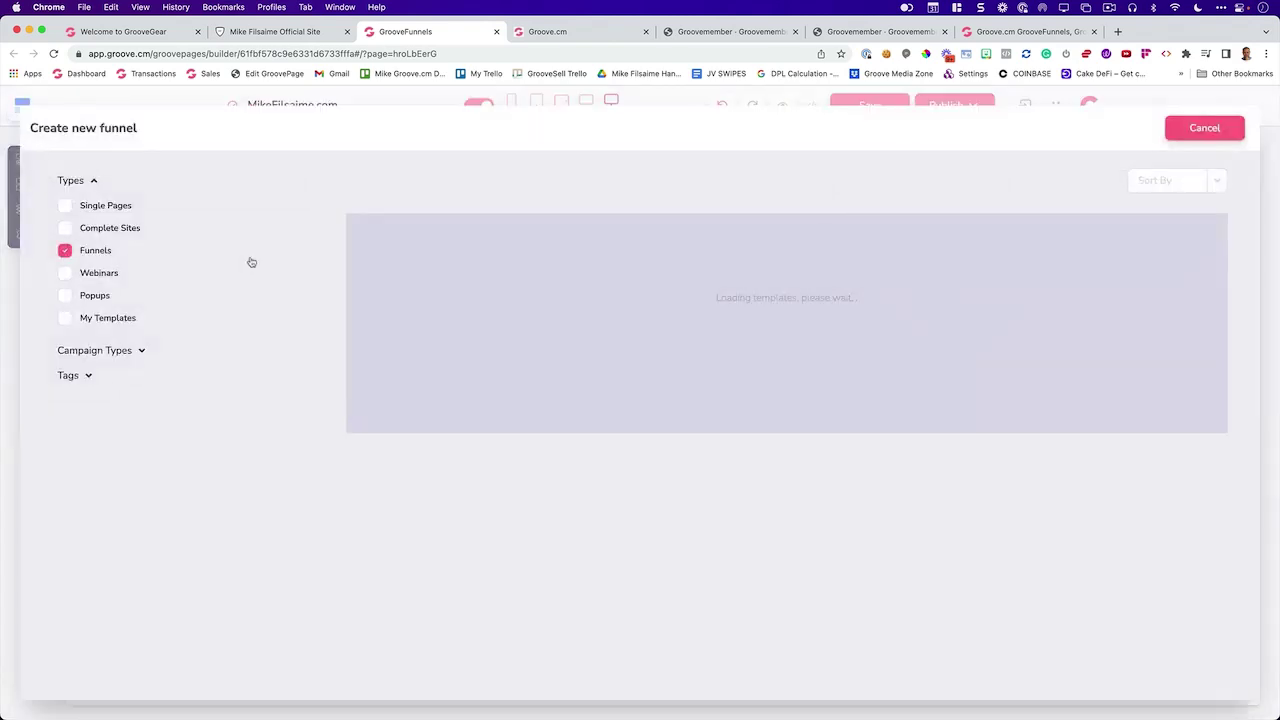
pyautogui.click(98, 229)
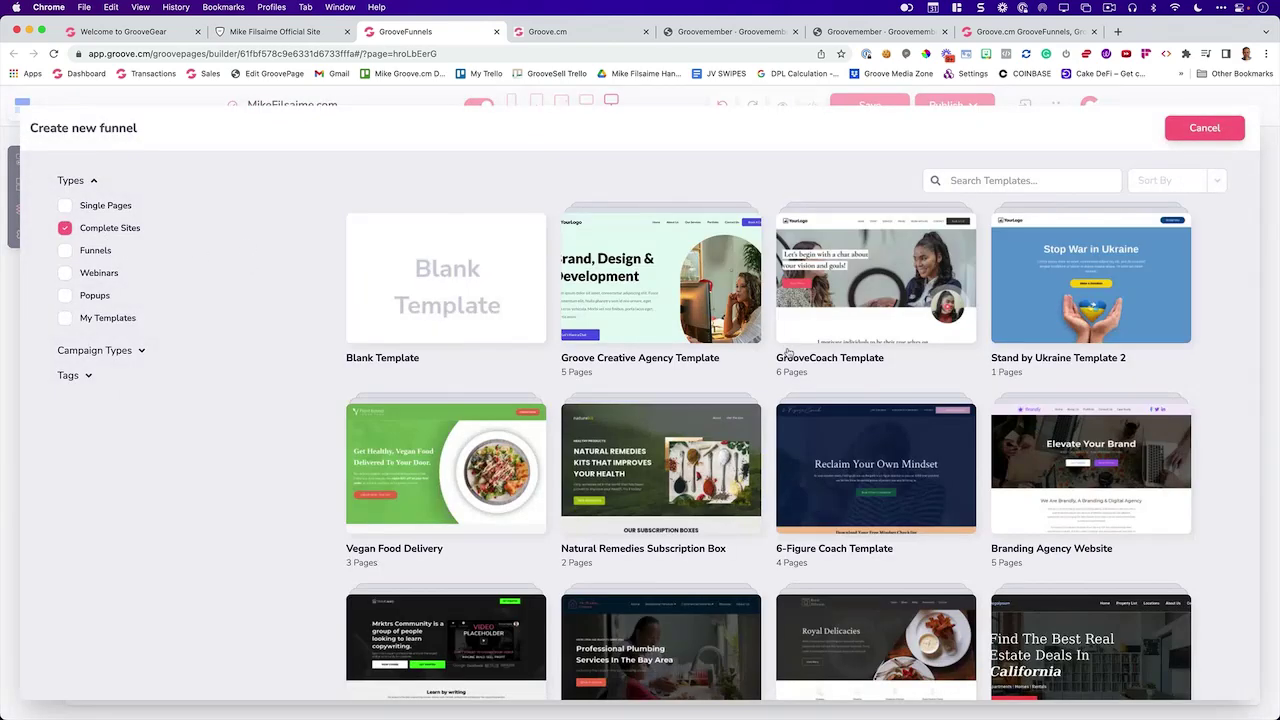
pyautogui.scroll(-5, 633, 375)
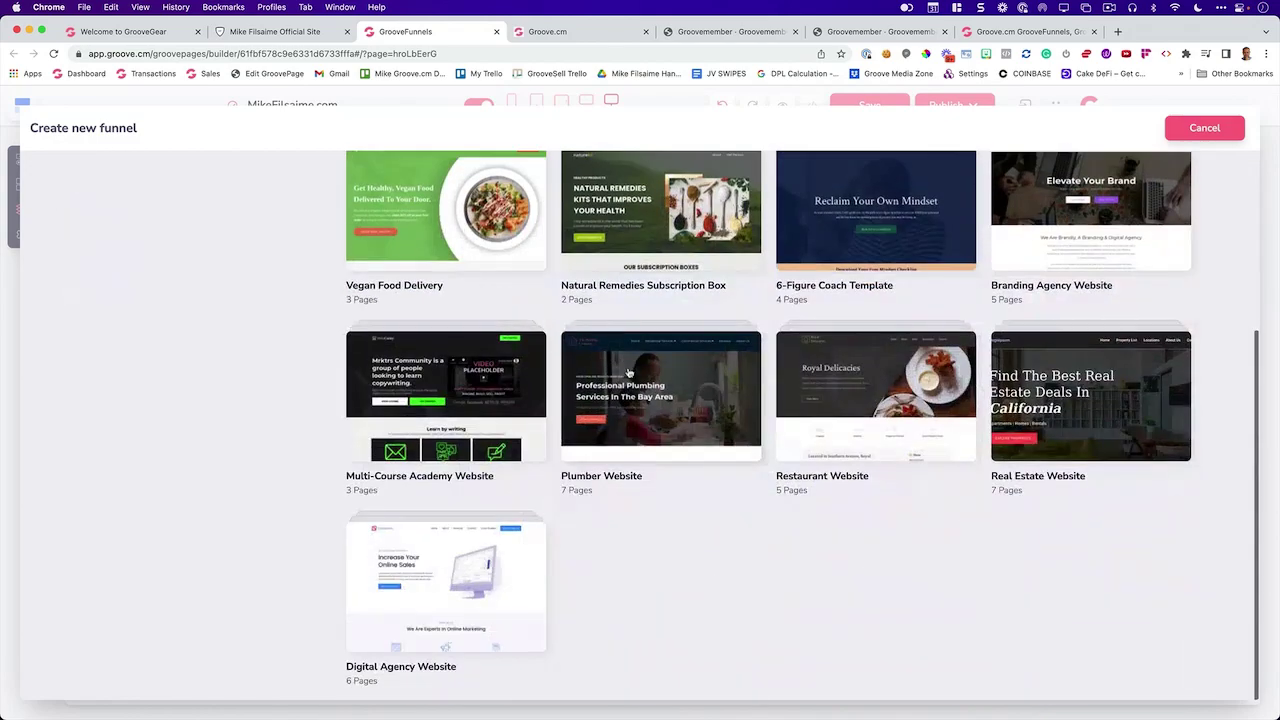
pyautogui.scroll(5, 630, 373)
# Filter the template library to Funnels and browse the lead magnet, video sales letter and consulting funnel templates.
pyautogui.click(68, 252)
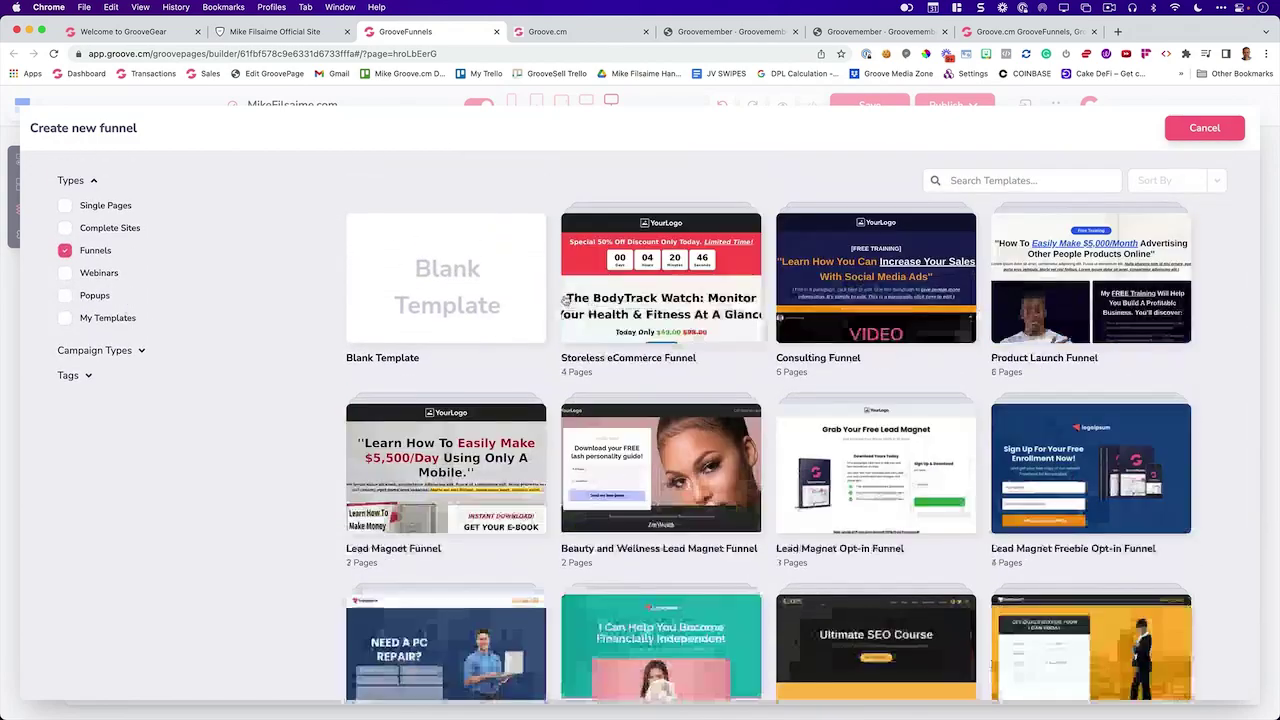
pyautogui.scroll(-3, 68, 252)
pyautogui.scroll(-9, 710, 322)
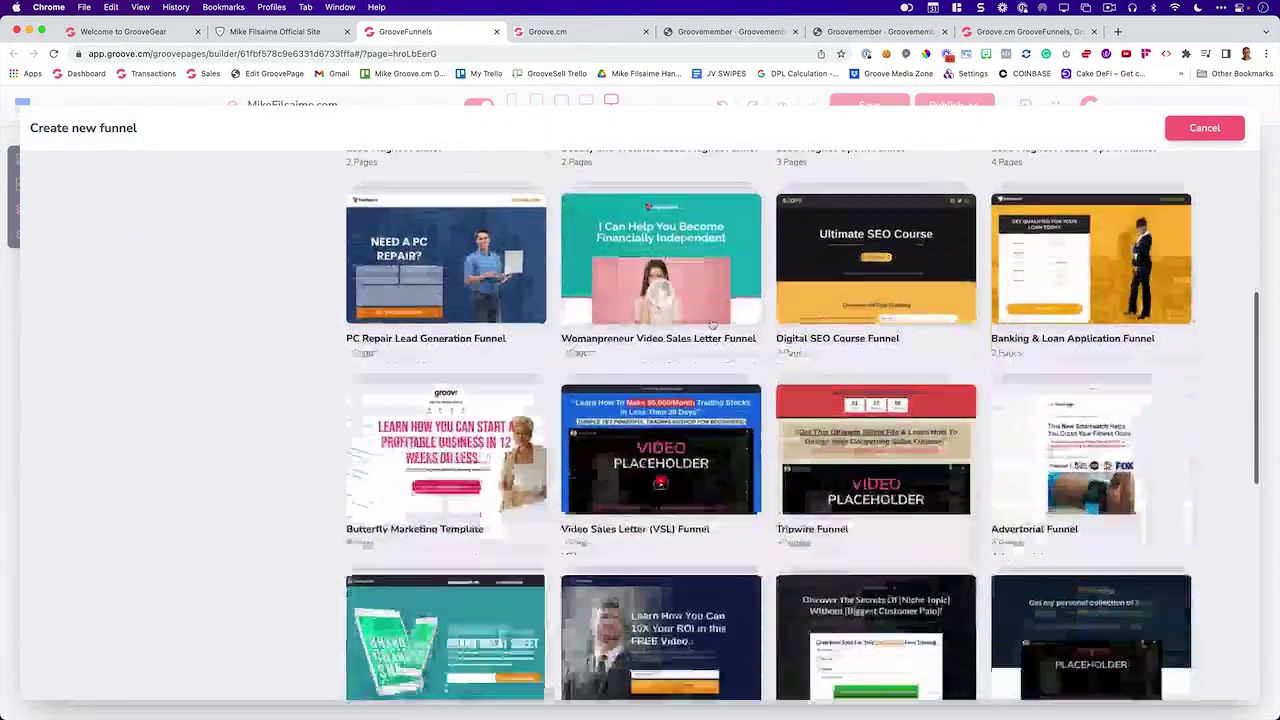
pyautogui.scroll(-6, 615, 307)
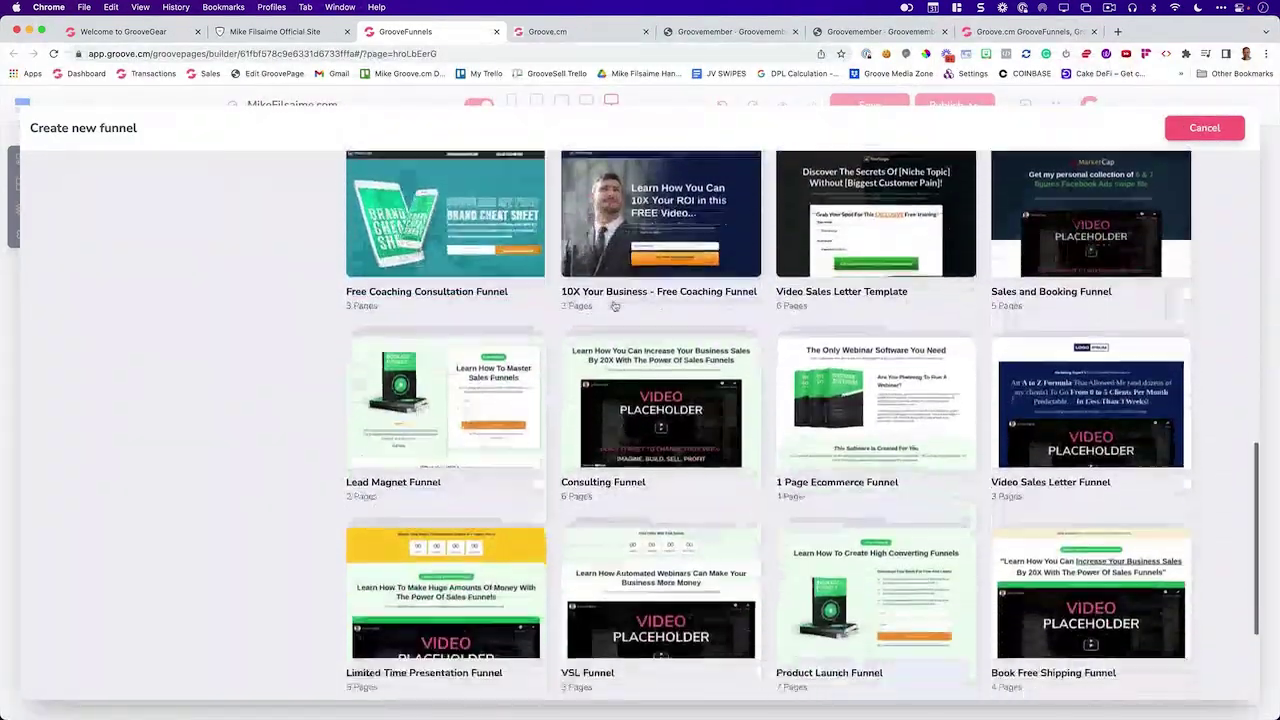
pyautogui.scroll(4, 706, 273)
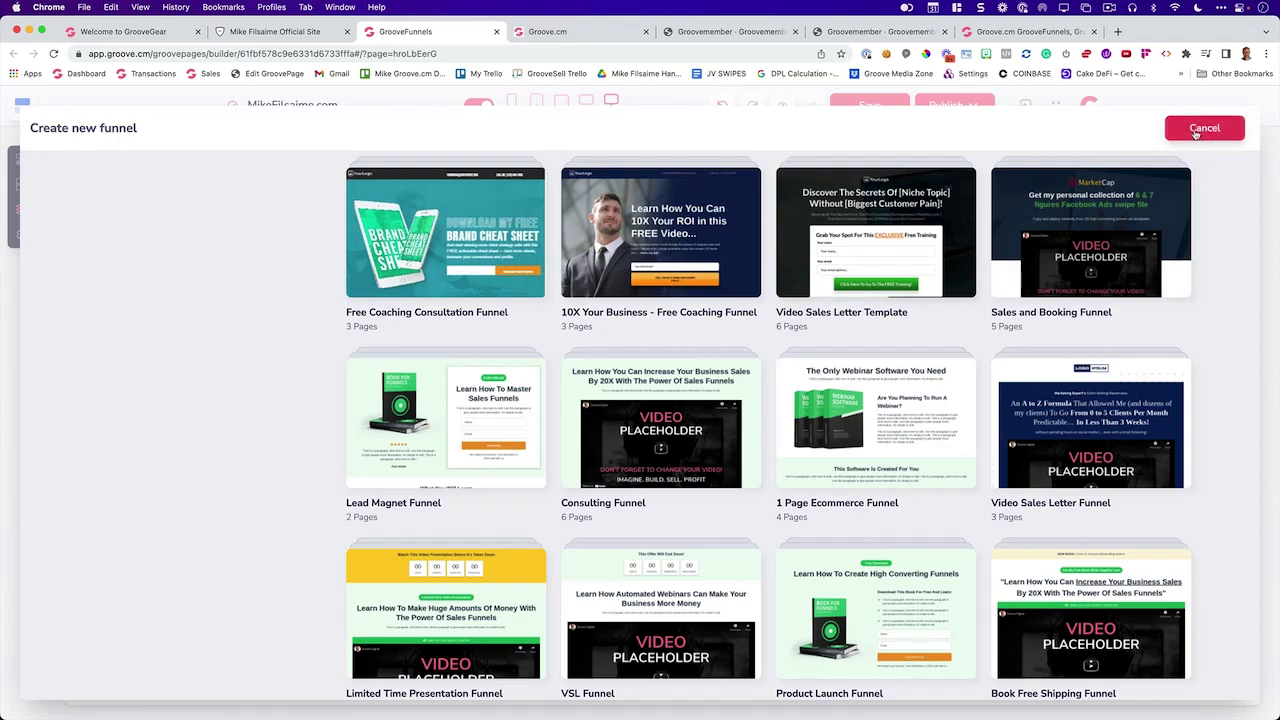
# Filter the template library to Webinars, view the automated webinar funnels, and cancel creating a new funnel.
pyautogui.scroll(10, 216, 270)
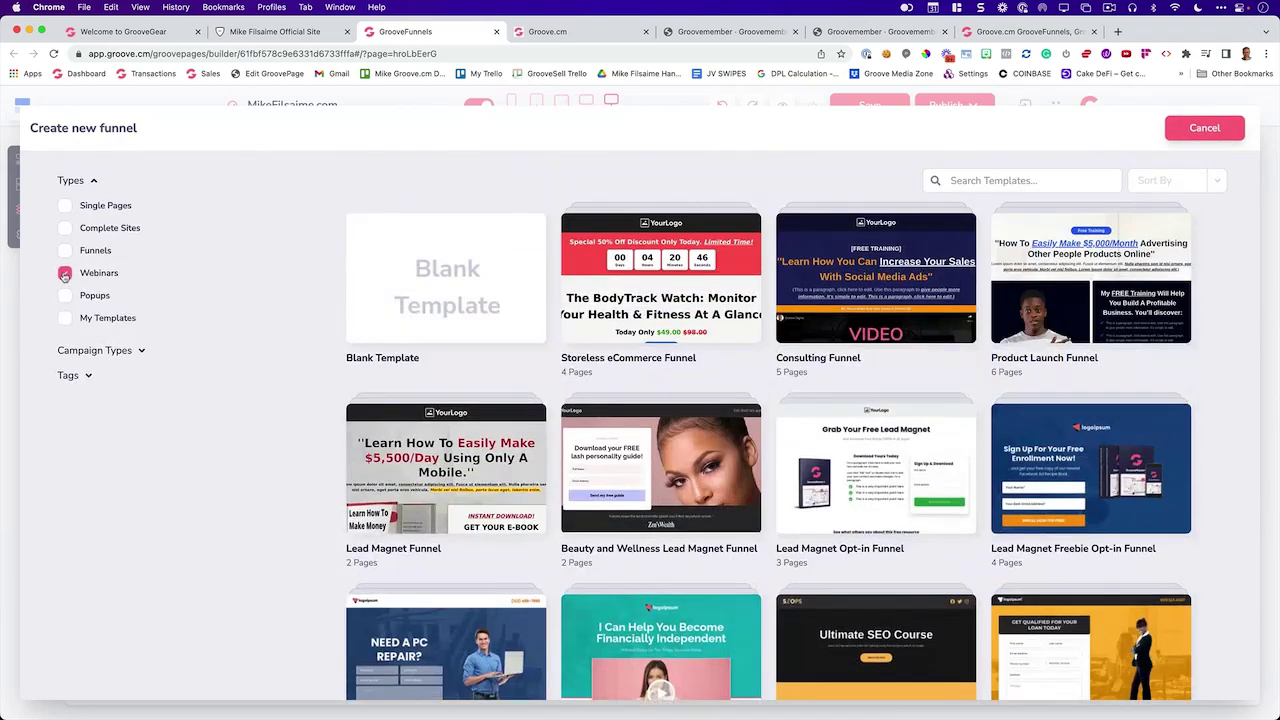
pyautogui.click(64, 274)
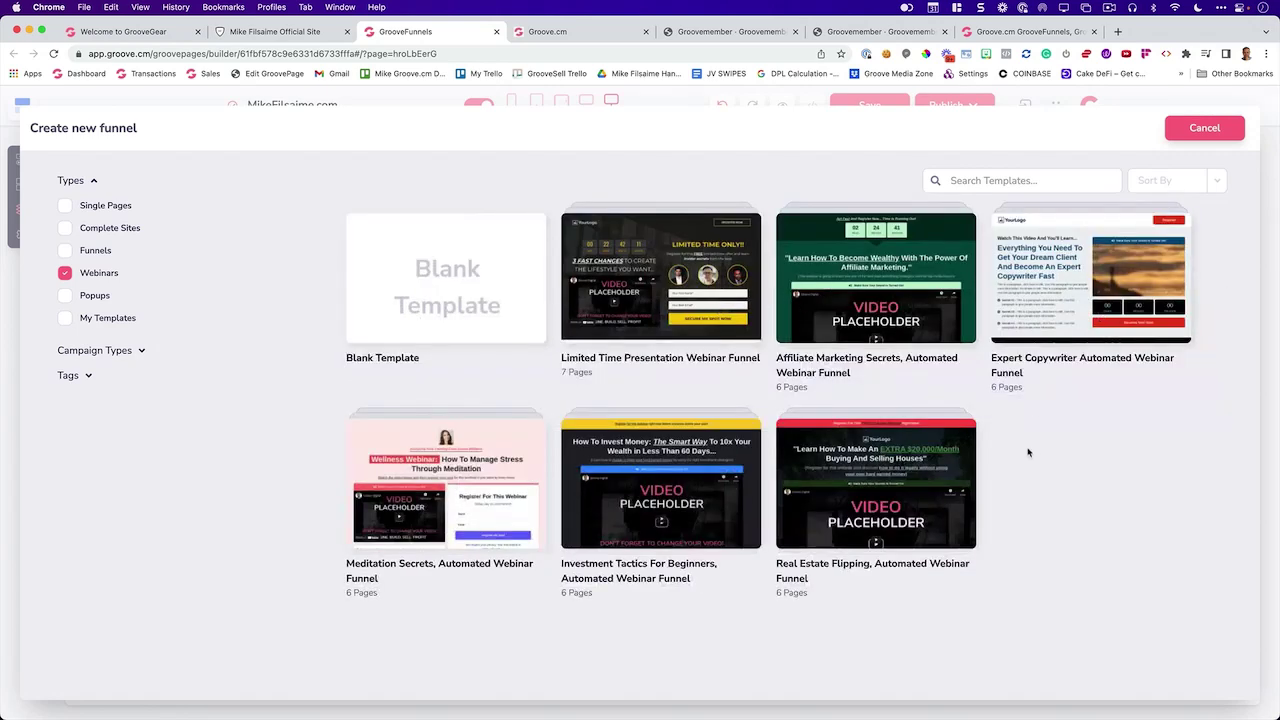
pyautogui.click(1204, 128)
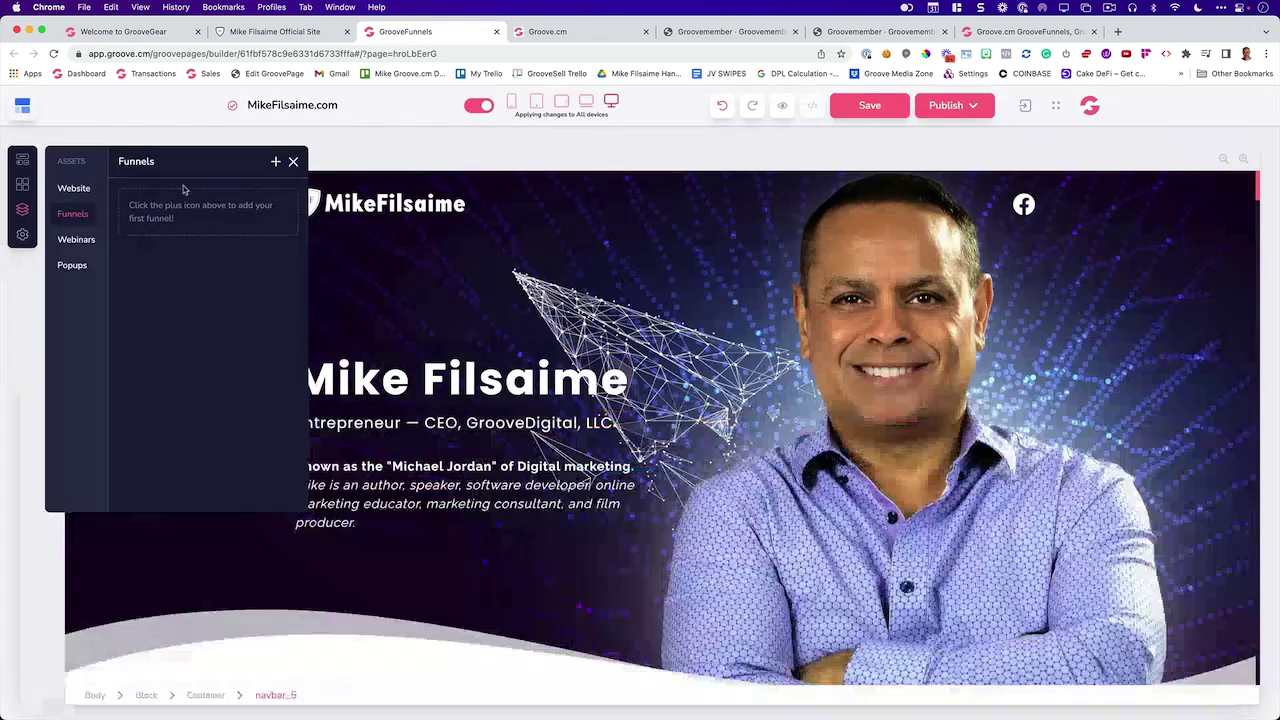
# Return to the top of the CEO's live website, and close both that site's tab and its page builder tab.
pyautogui.click(284, 39)
pyautogui.scroll(15, 259, 229)
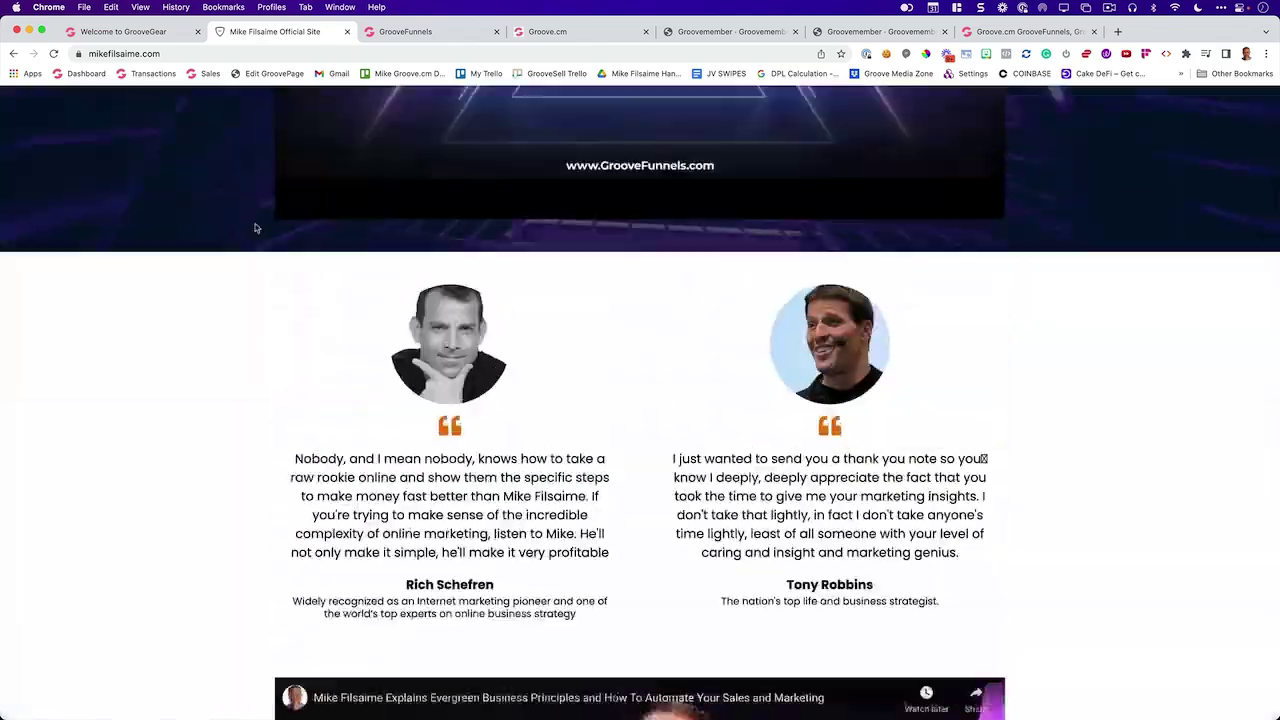
pyautogui.scroll(10, 255, 228)
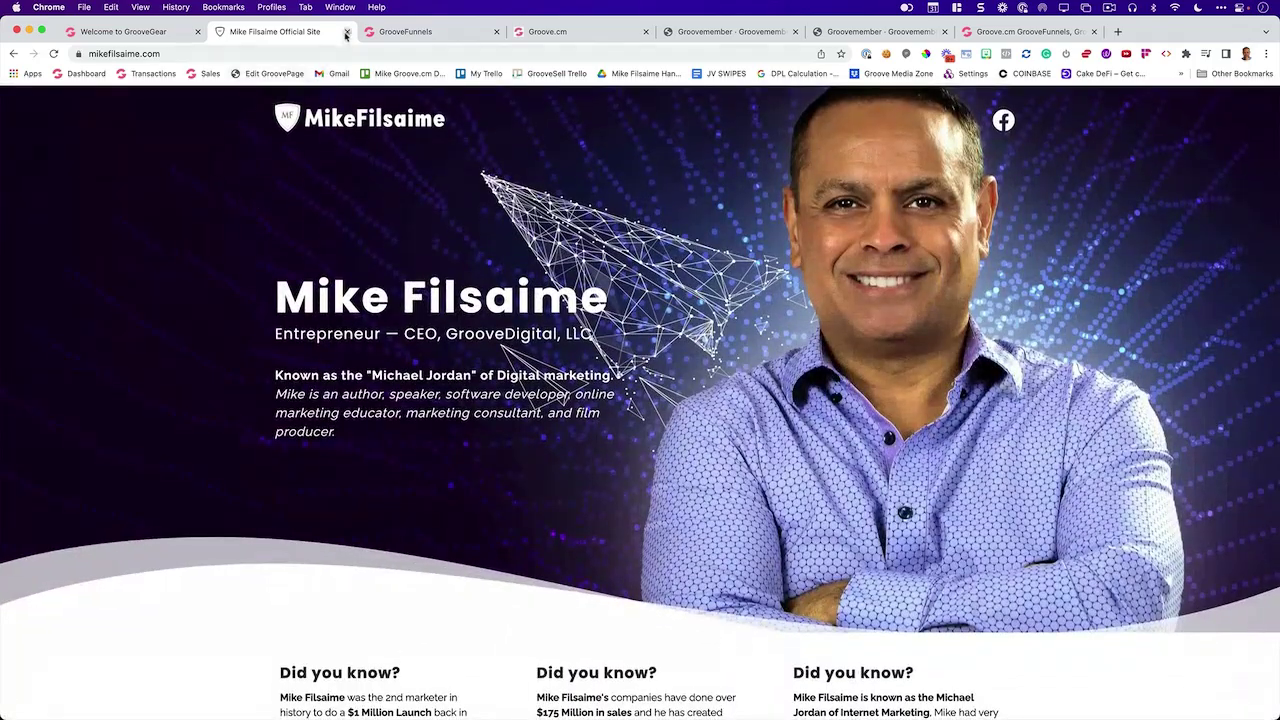
pyautogui.click(346, 33)
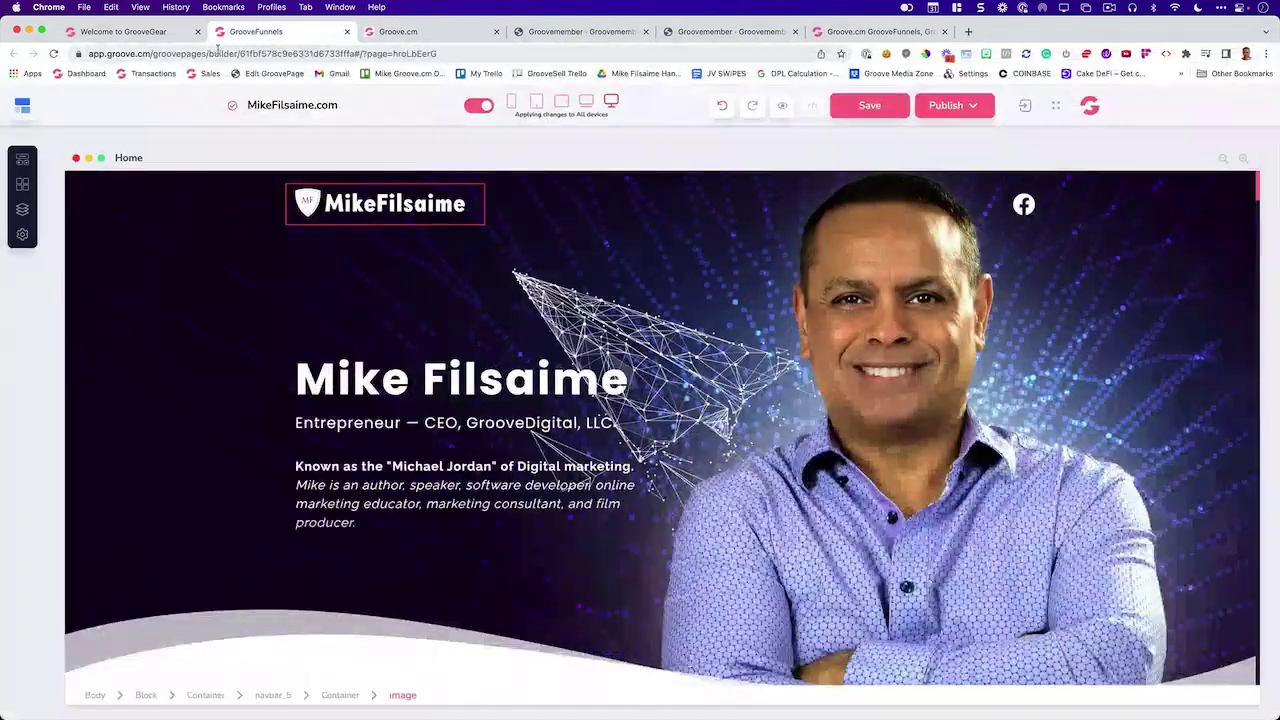
pyautogui.click(346, 33)
# Browse the GrooveGear storefront from its category menu and hero banner to the mugs, Neon "G" Light and clothing.
pyautogui.click(171, 33)
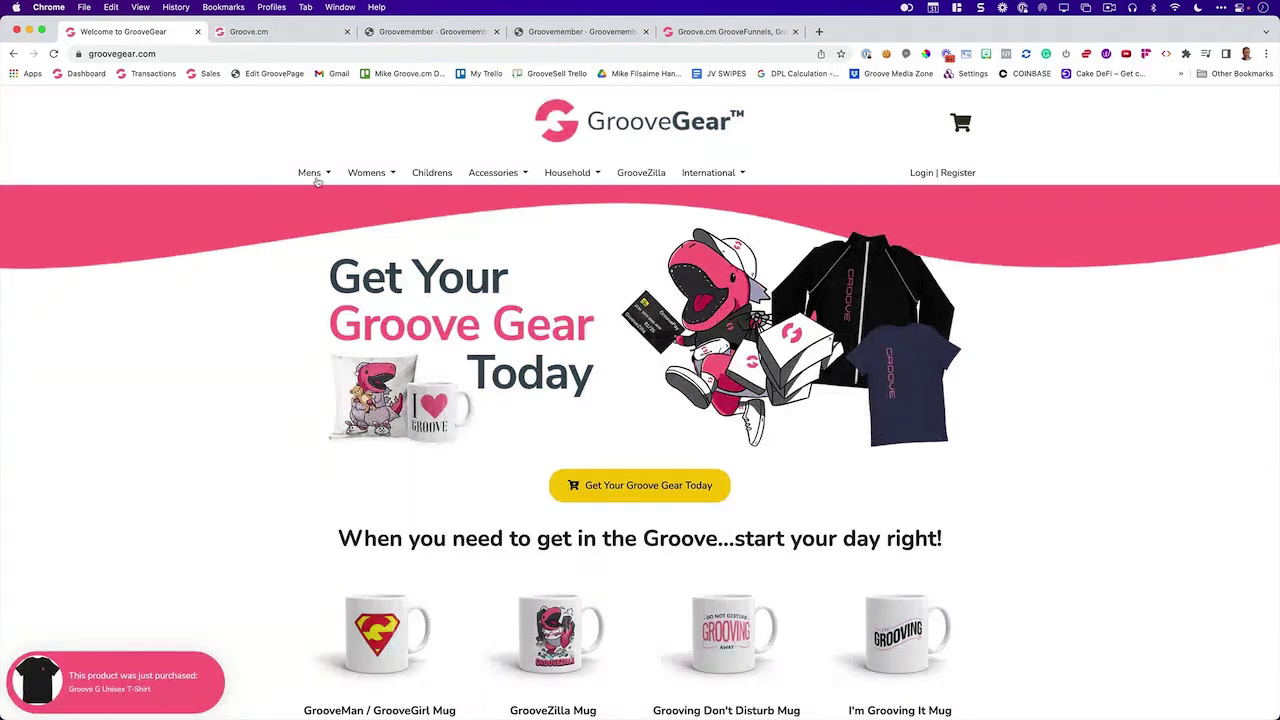
pyautogui.scroll(-2, 586, 206)
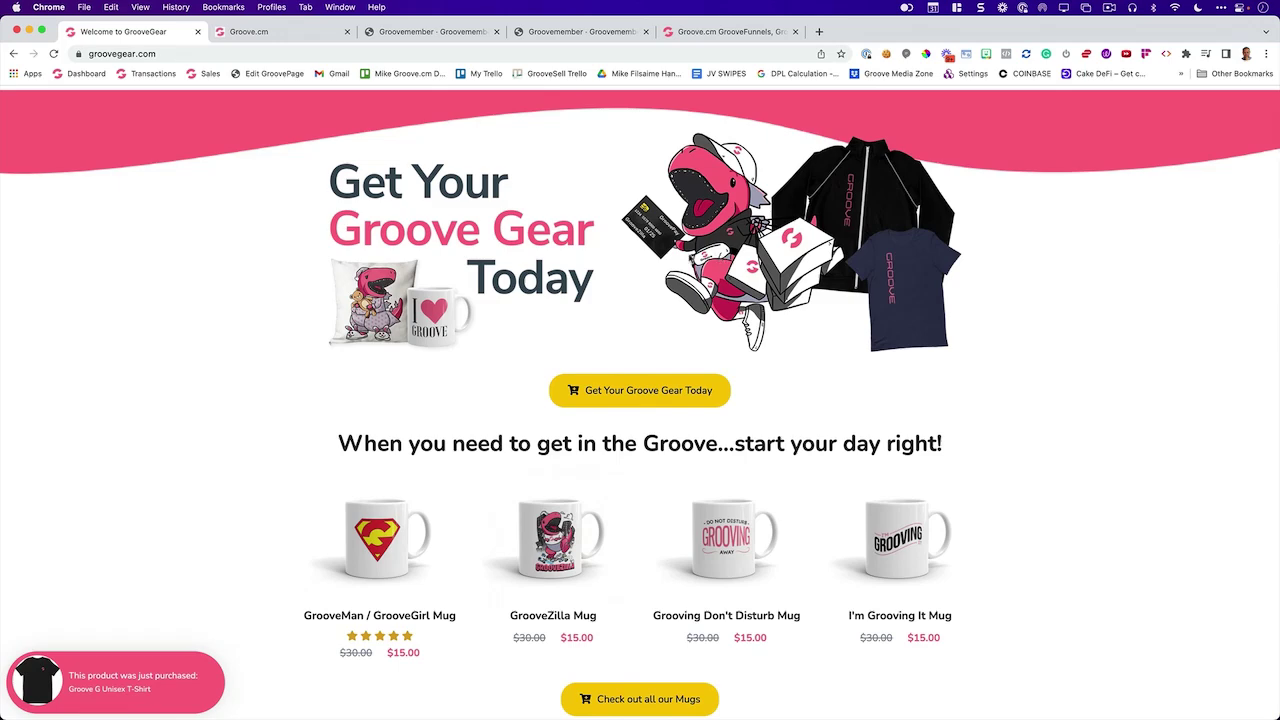
pyautogui.scroll(-2, 618, 288)
pyautogui.scroll(3, 618, 288)
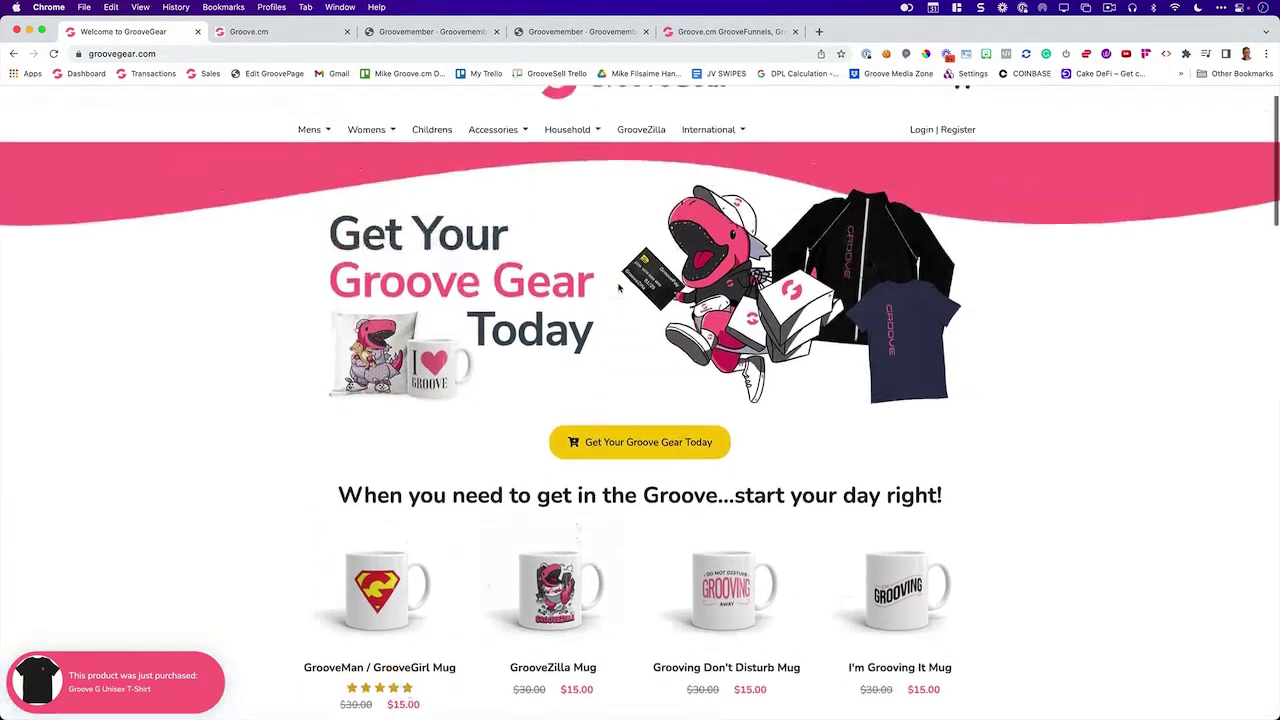
pyautogui.scroll(1, 618, 288)
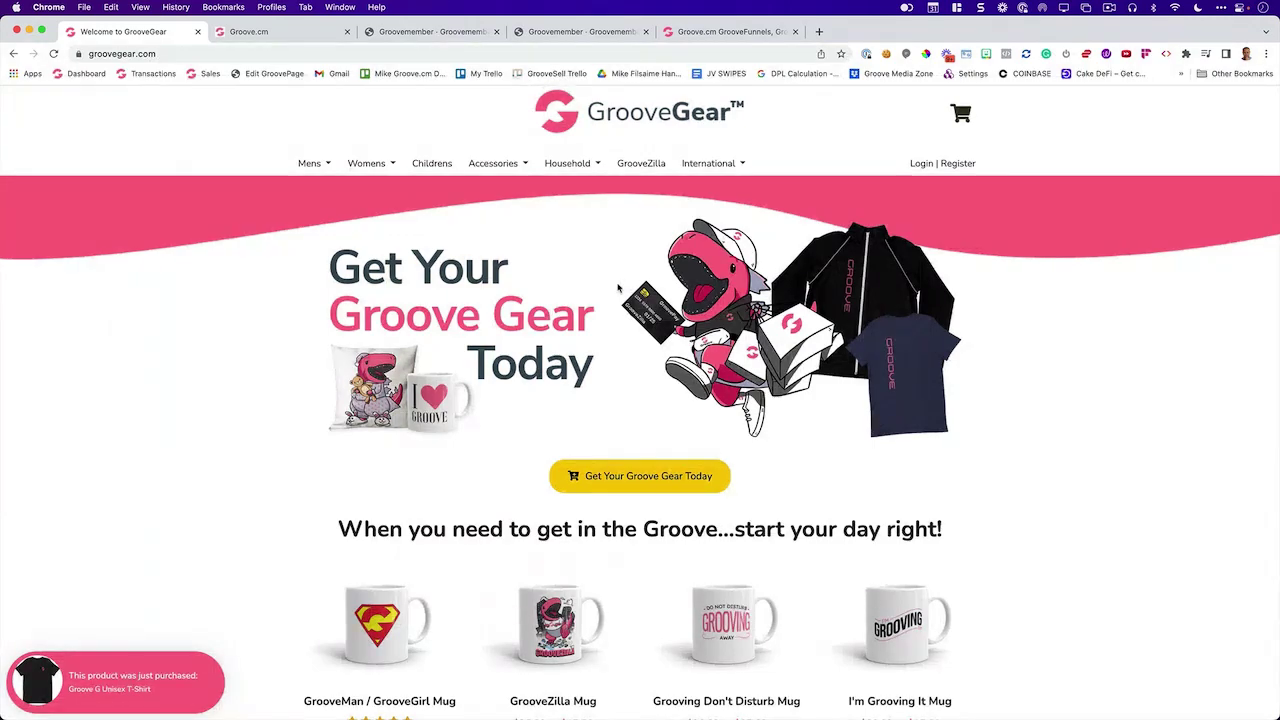
pyautogui.scroll(-10, 618, 300)
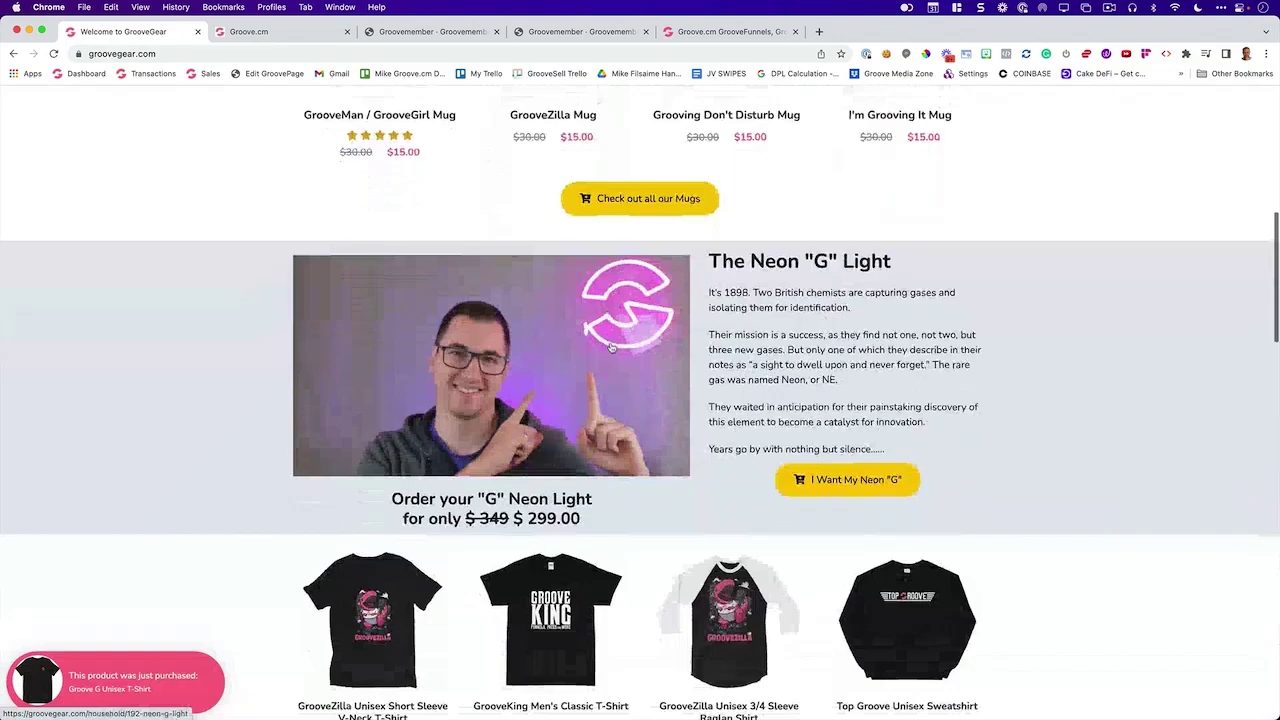
# Browse the rest of the GrooveGear clothing down to the "Fresh from the press" GrooveZilla section.
pyautogui.scroll(-11, 612, 347)
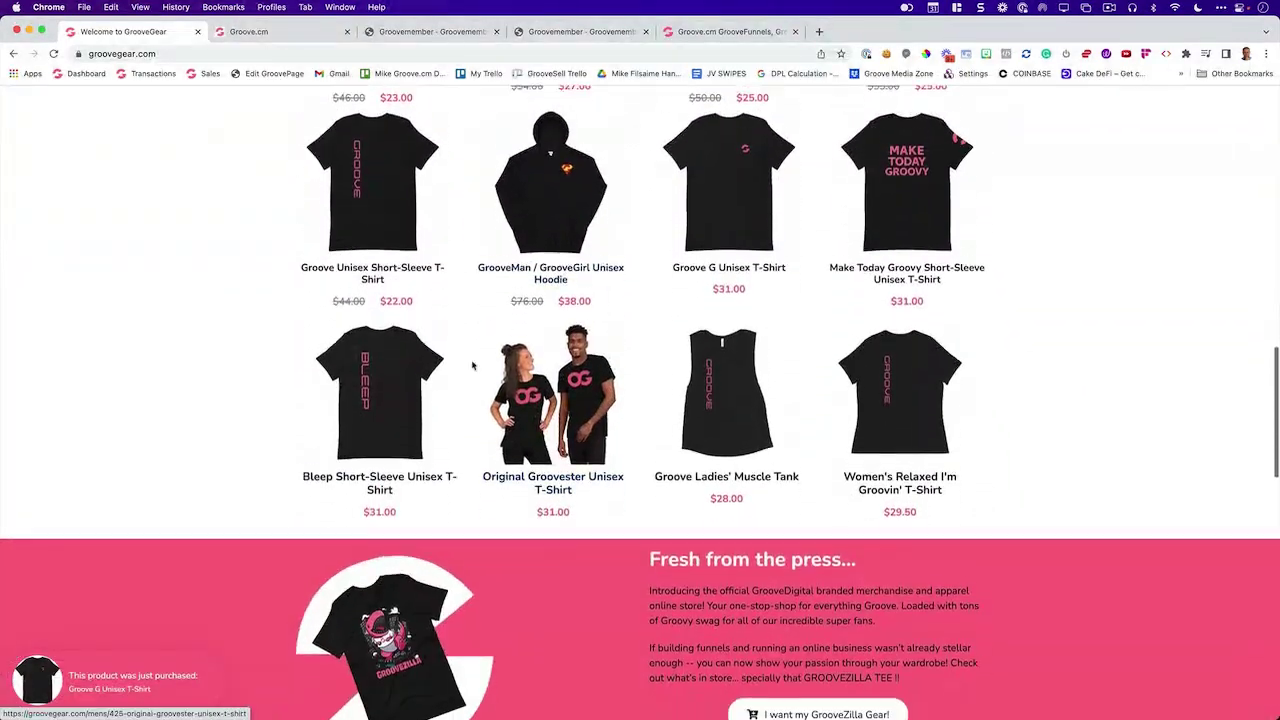
pyautogui.scroll(-2, 286, 349)
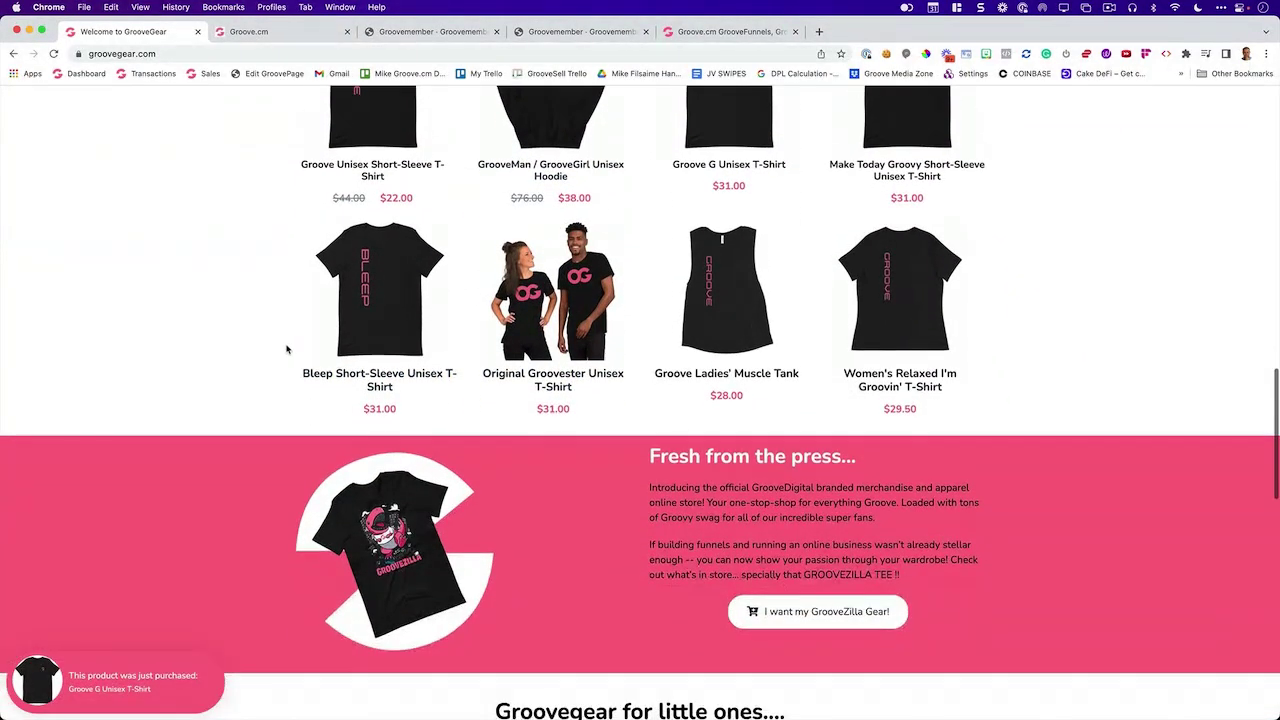
# Open the GrooveKart store's product list and open the GrooveAsia Unisex zip hoodie for editing.
pyautogui.click(596, 234)
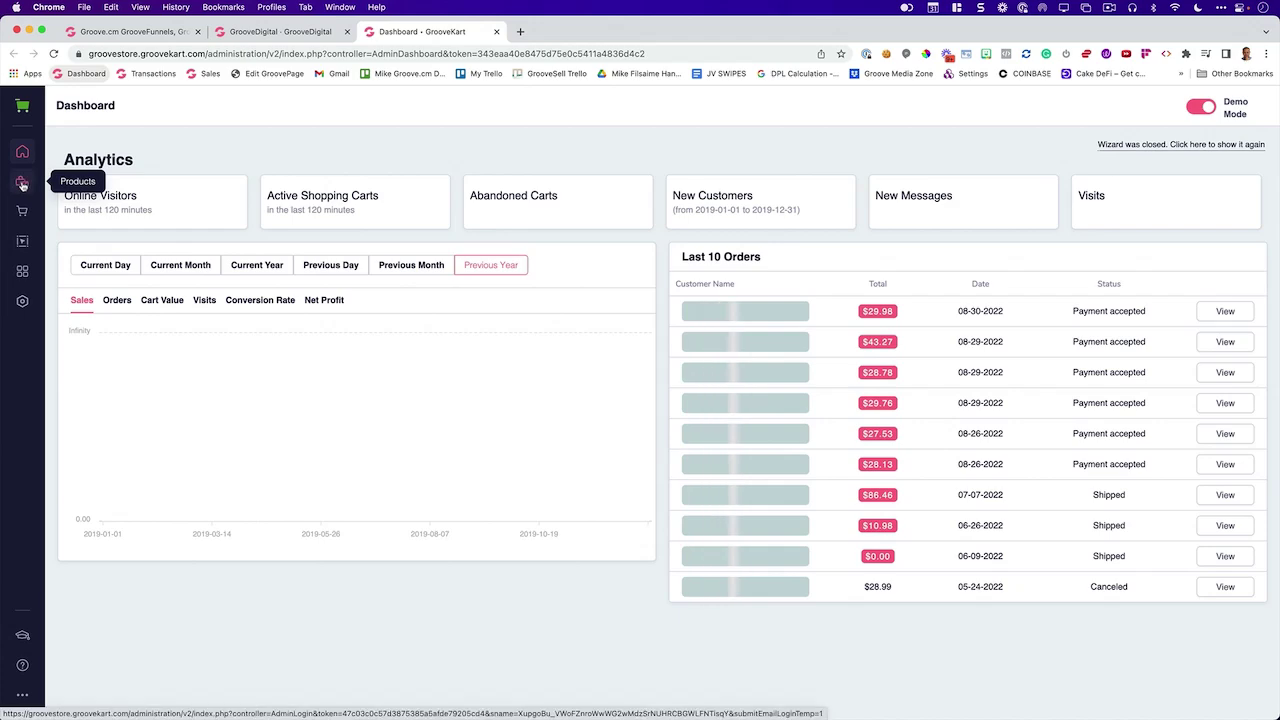
pyautogui.click(22, 181)
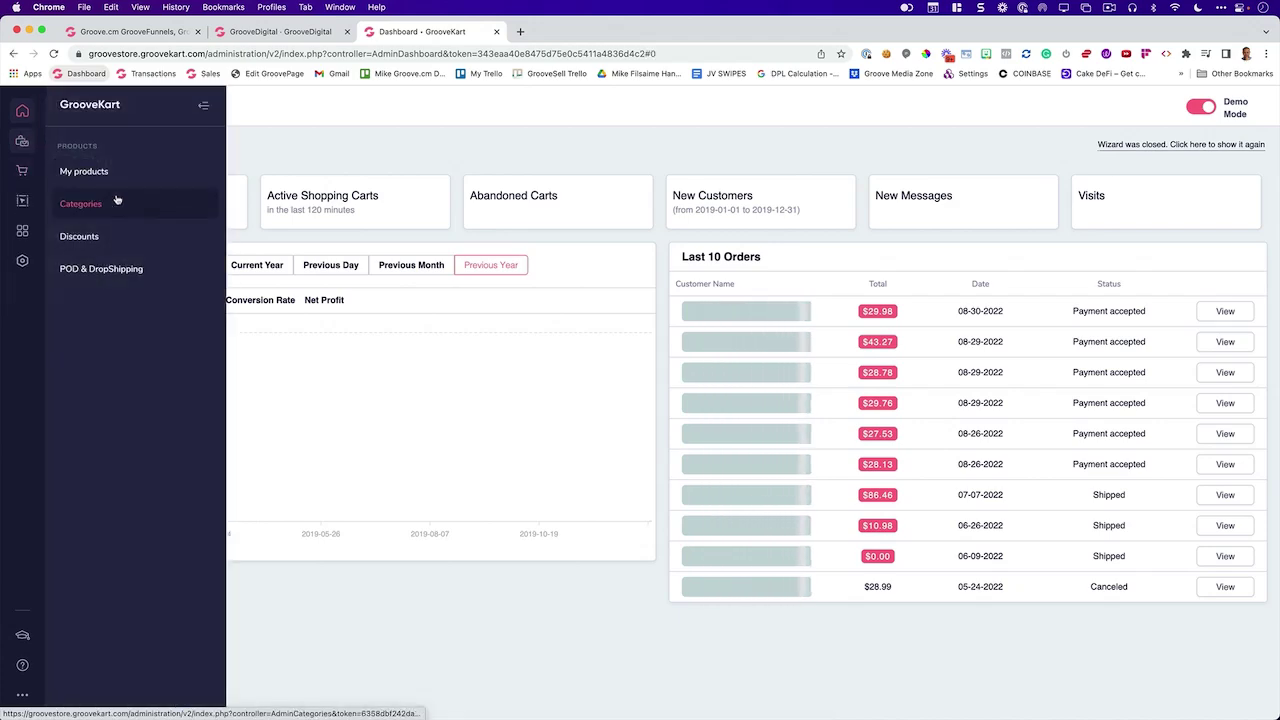
pyautogui.click(105, 172)
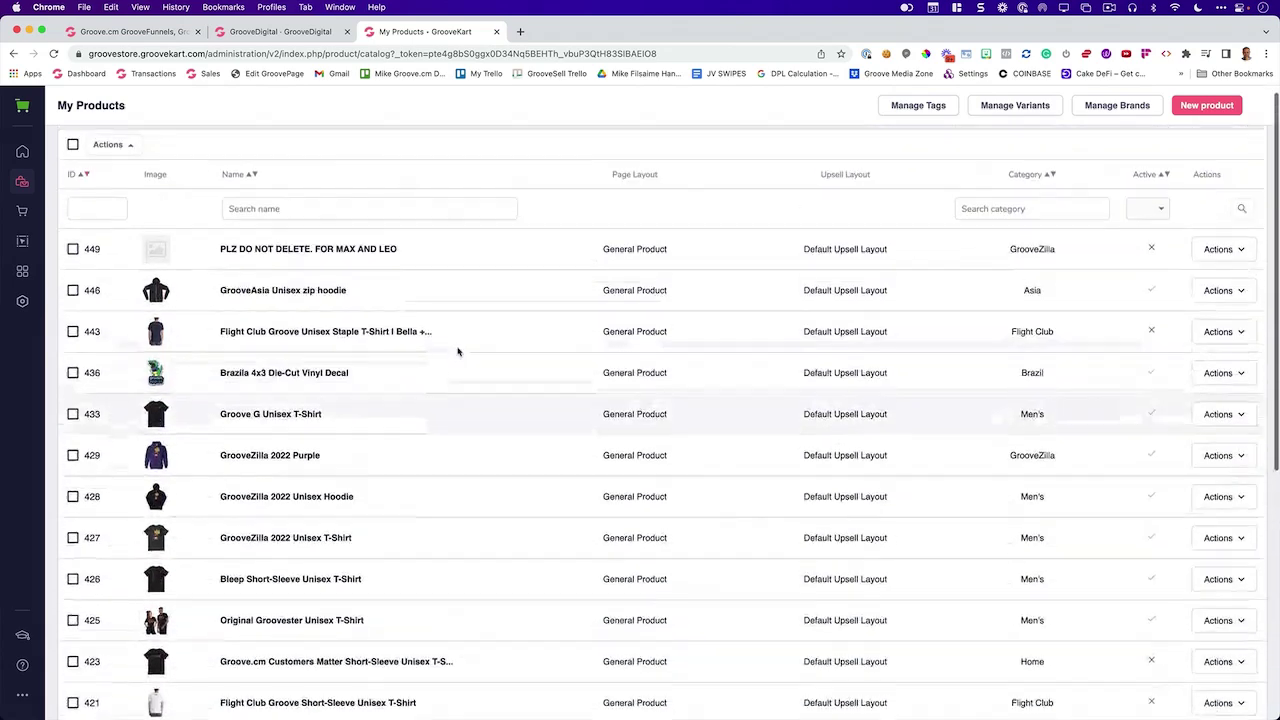
pyautogui.click(298, 309)
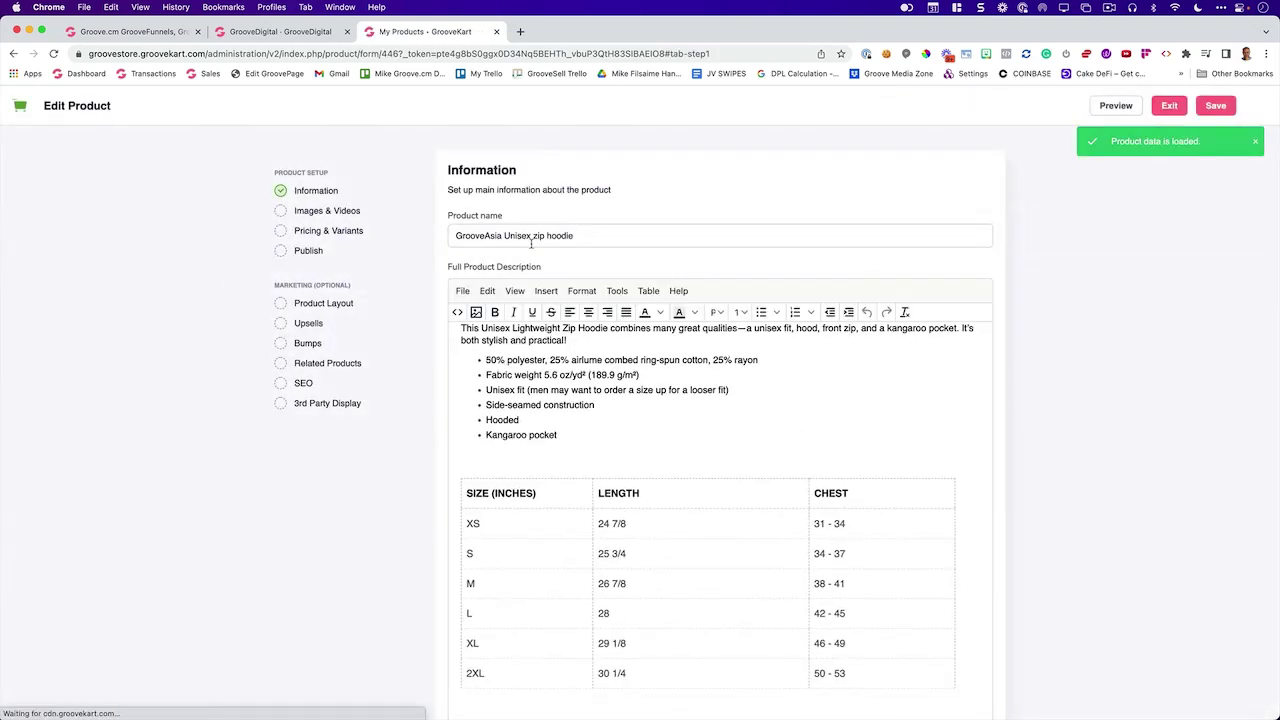
# Review the hoodie's product information, its Images & Videos, and its Pricing & Variants section.
pyautogui.scroll(-15, 578, 335)
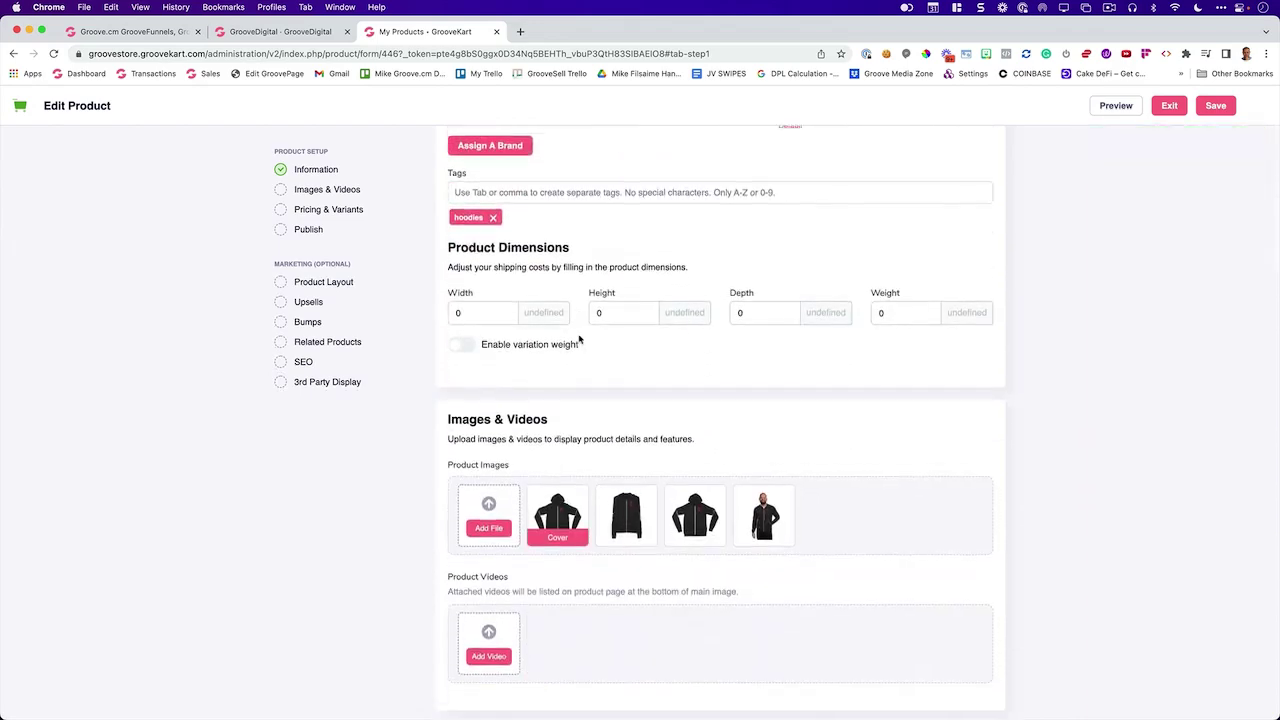
pyautogui.scroll(5, 271, 218)
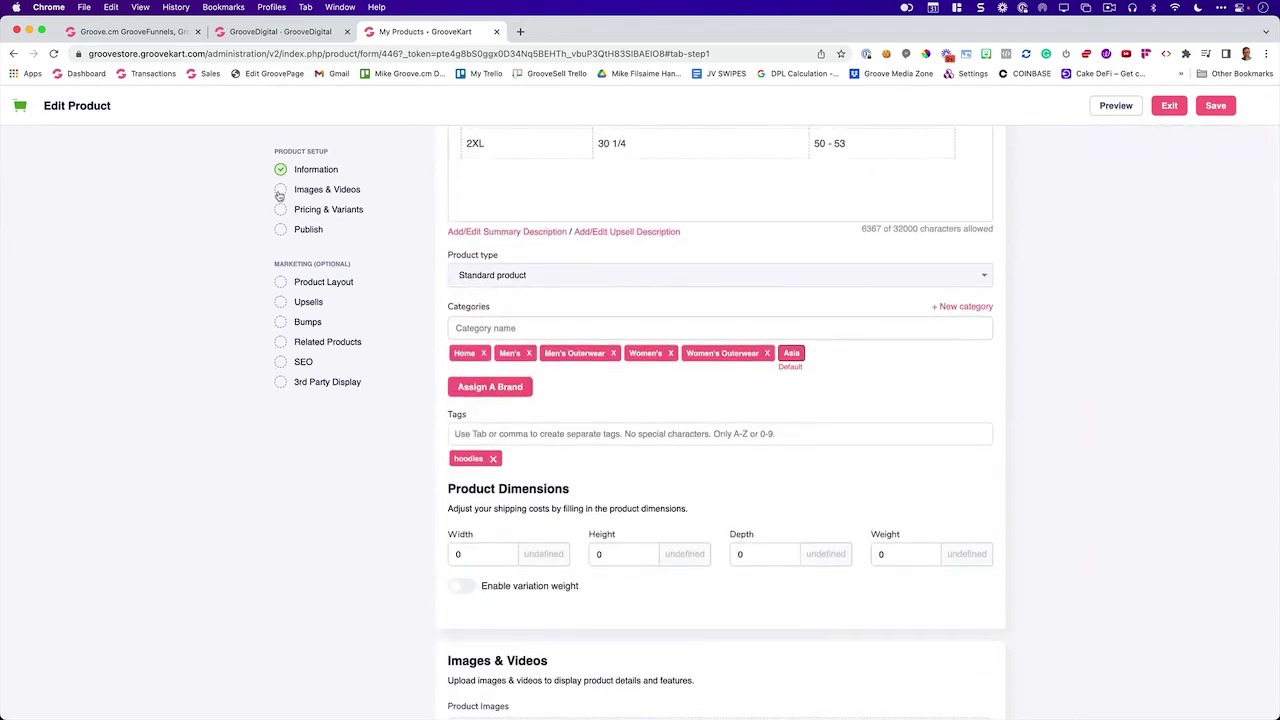
pyautogui.click(280, 194)
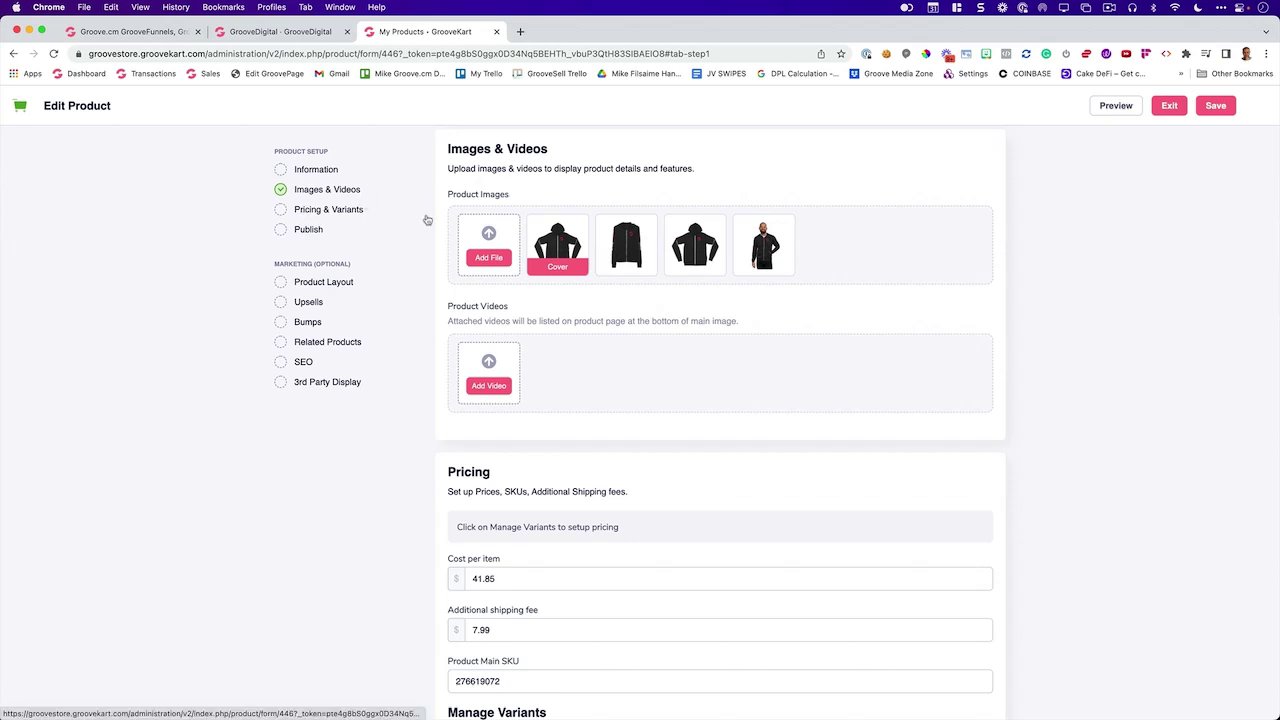
pyautogui.click(283, 212)
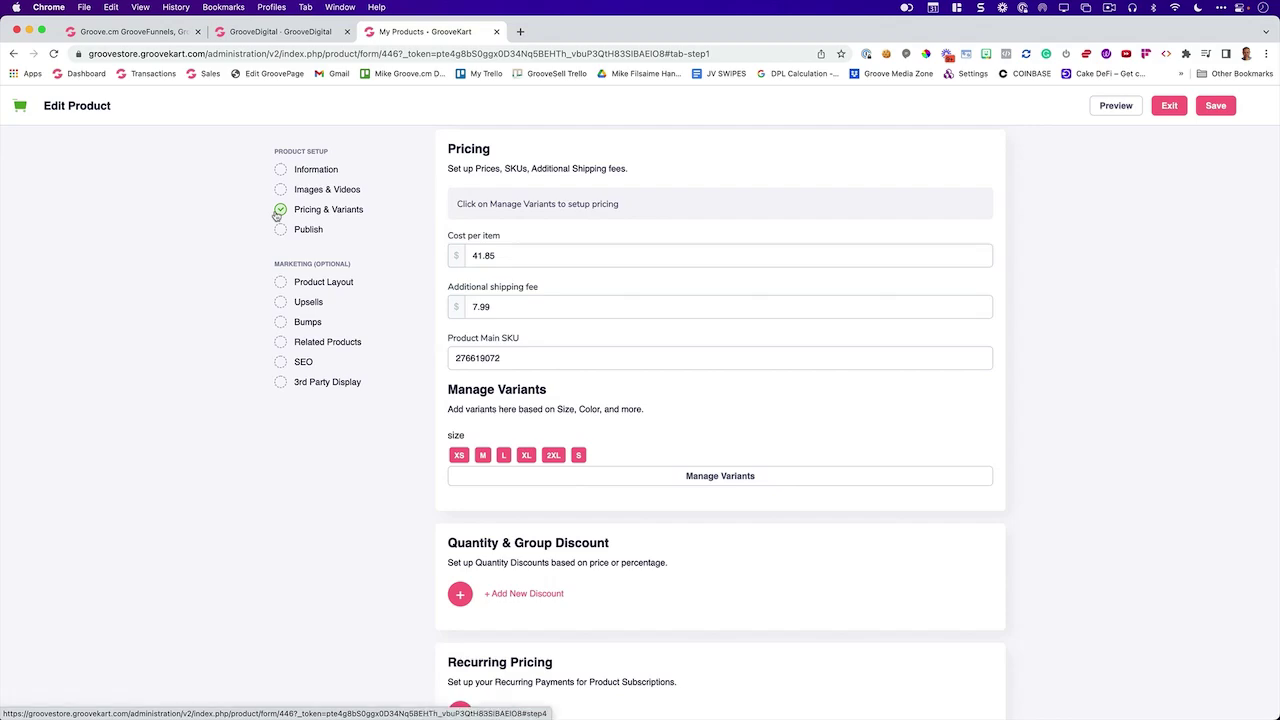
# Examine the hoodie's size variants with their SKUs and selling prices, and close the variant manager.
pyautogui.click(693, 478)
pyautogui.scroll(-1, 595, 402)
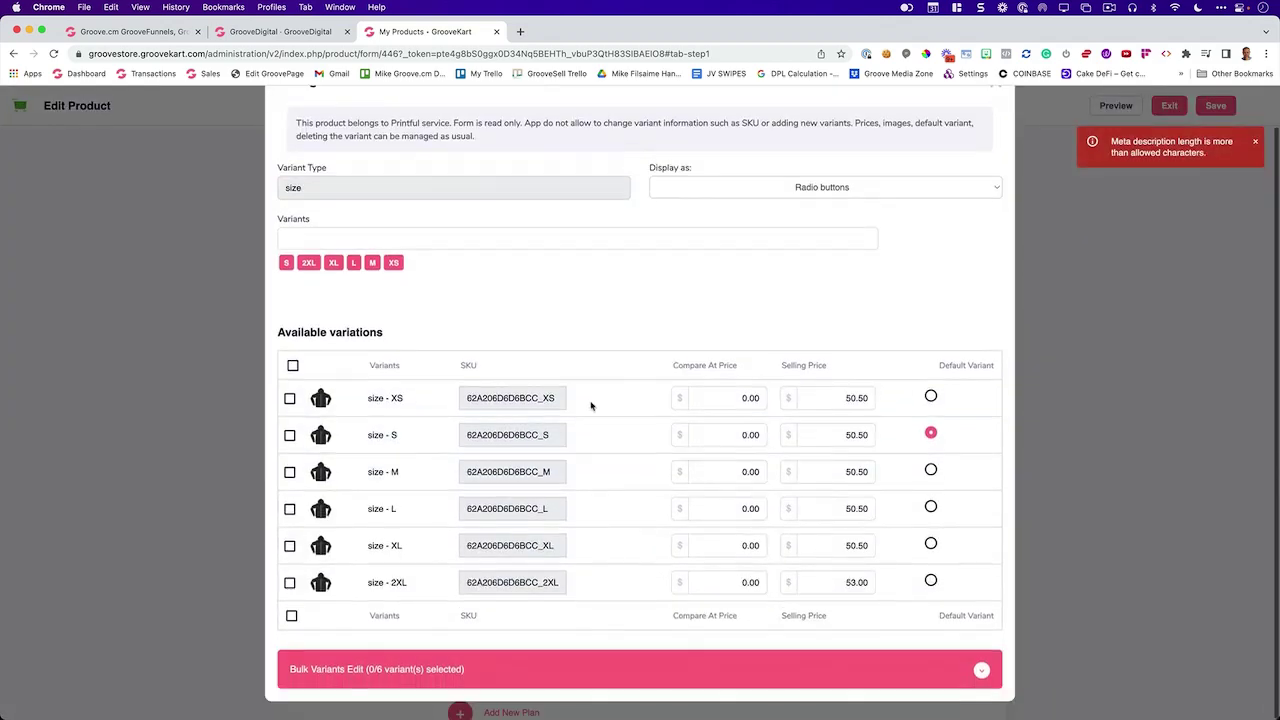
pyautogui.scroll(2, 420, 547)
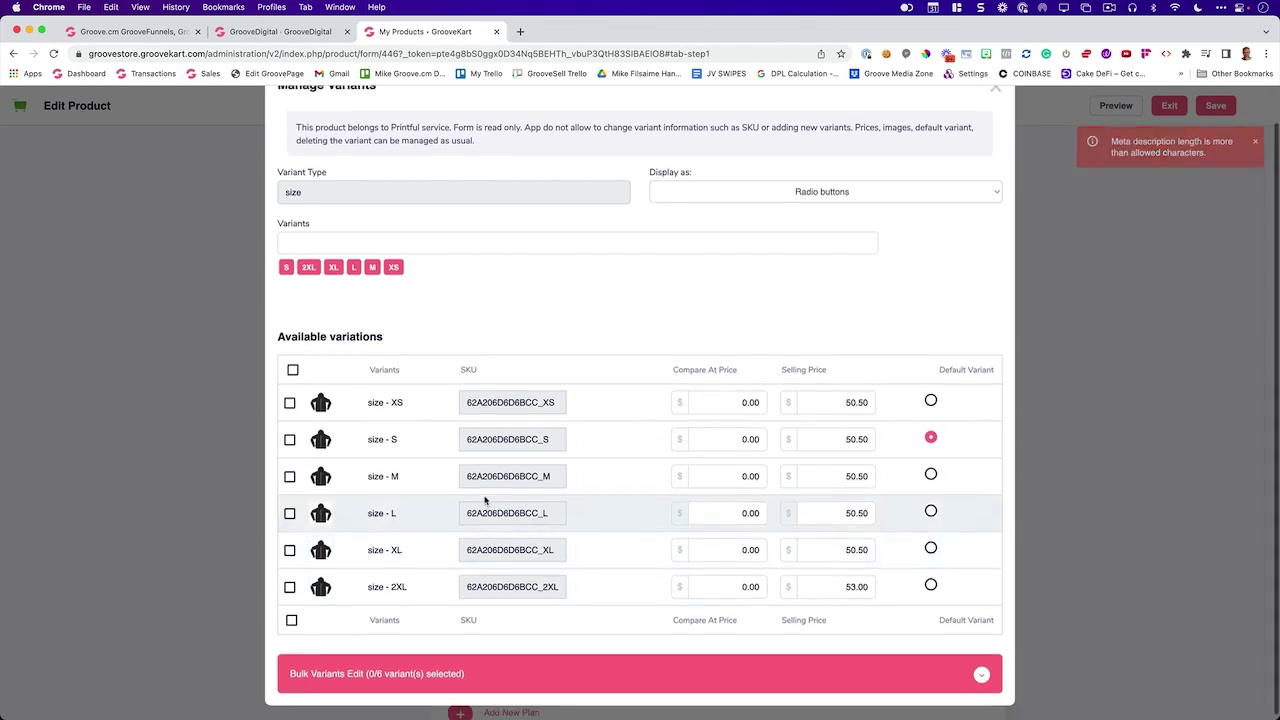
pyautogui.click(996, 125)
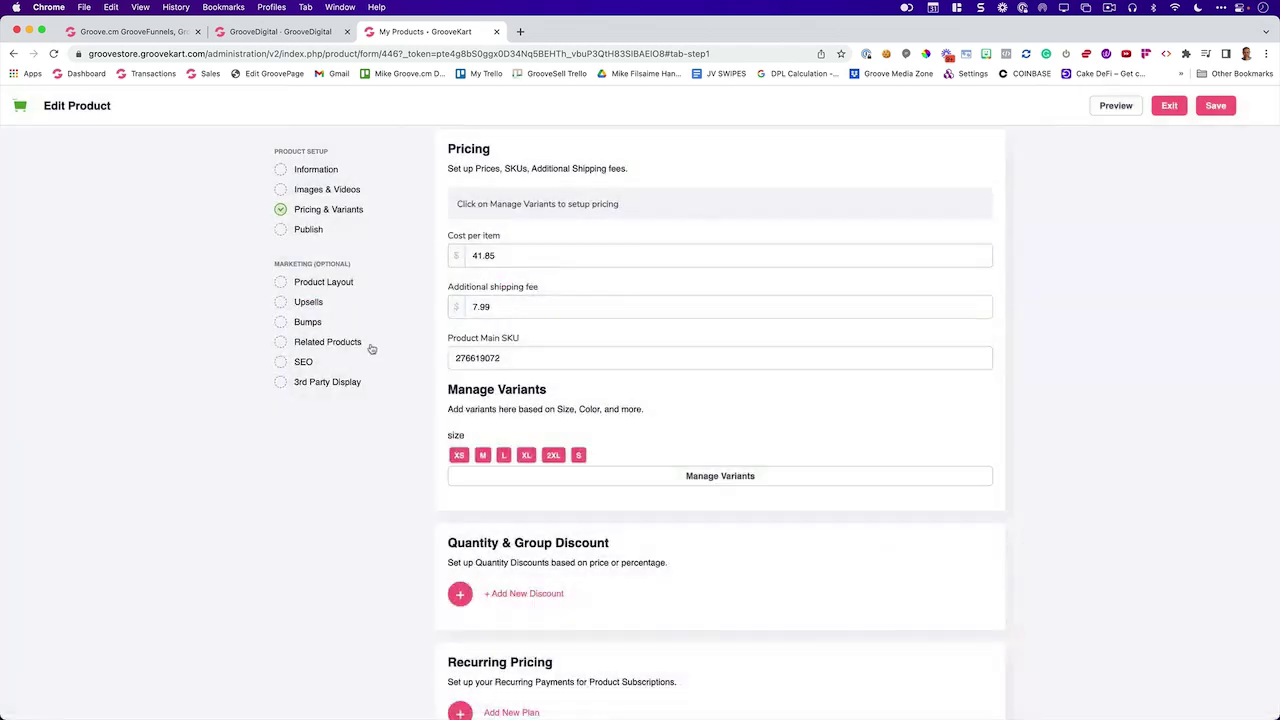
# Review the hoodie's publish settings, product page layouts and upsell page template.
pyautogui.click(282, 232)
pyautogui.scroll(-5, 730, 310)
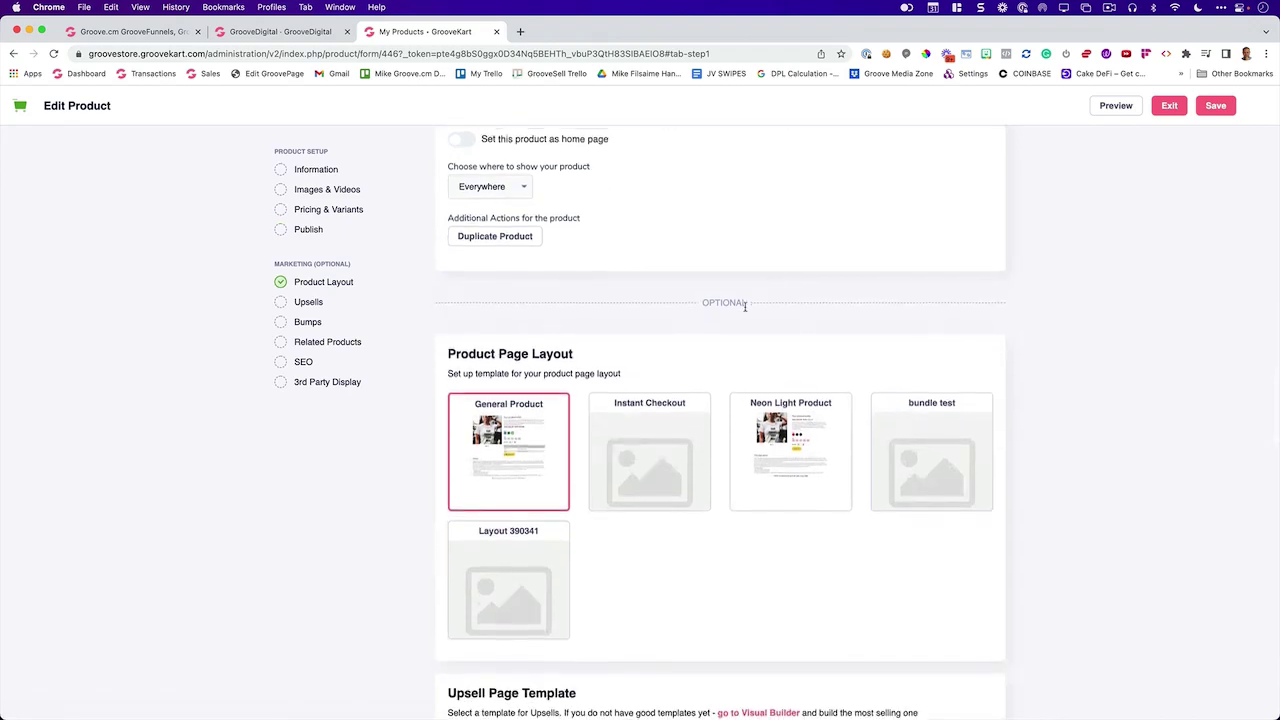
pyautogui.scroll(-2, 540, 391)
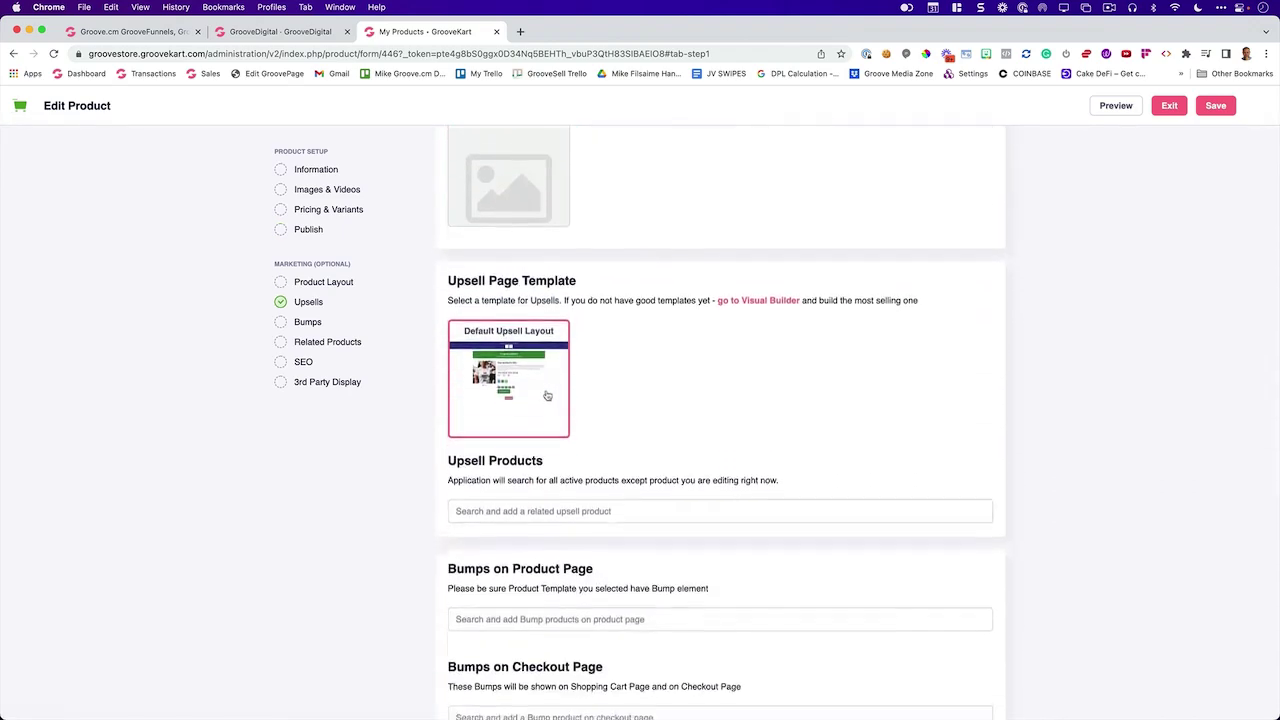
pyautogui.scroll(4, 534, 391)
# Review the hoodie's Upsells, Bumps and Related Products sections, and exit the product editor.
pyautogui.click(284, 307)
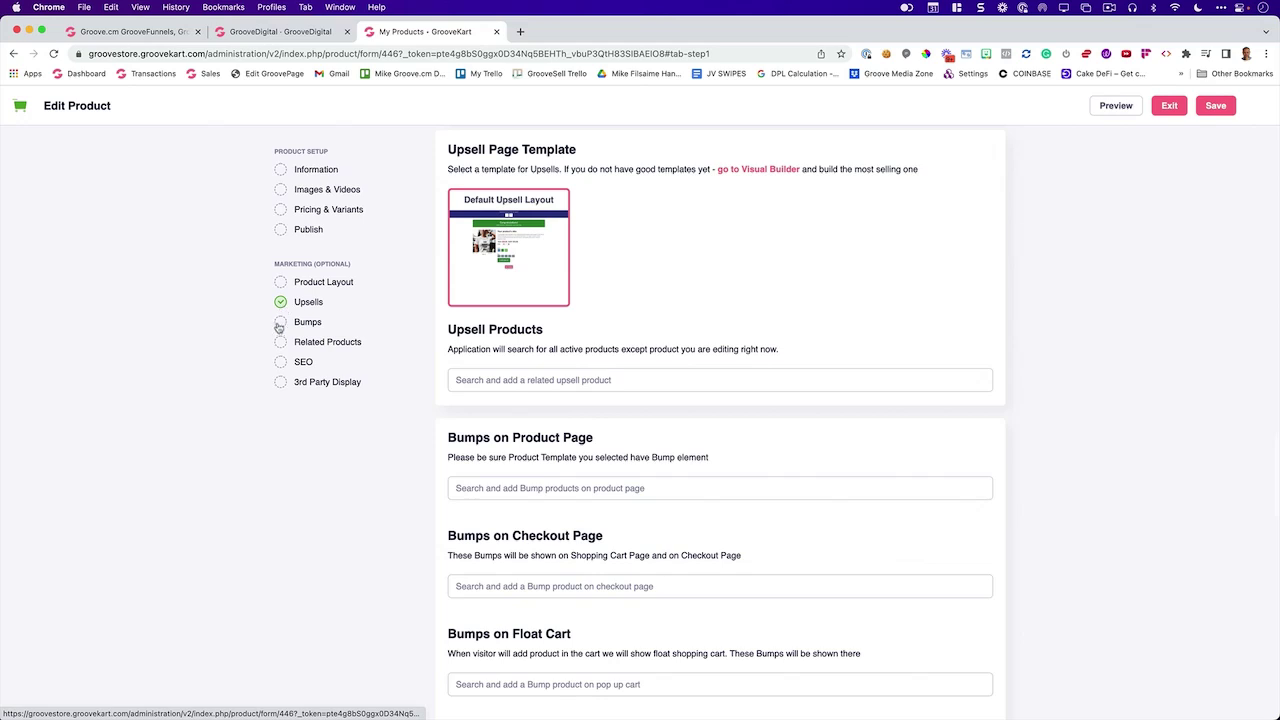
pyautogui.click(281, 325)
pyautogui.click(281, 344)
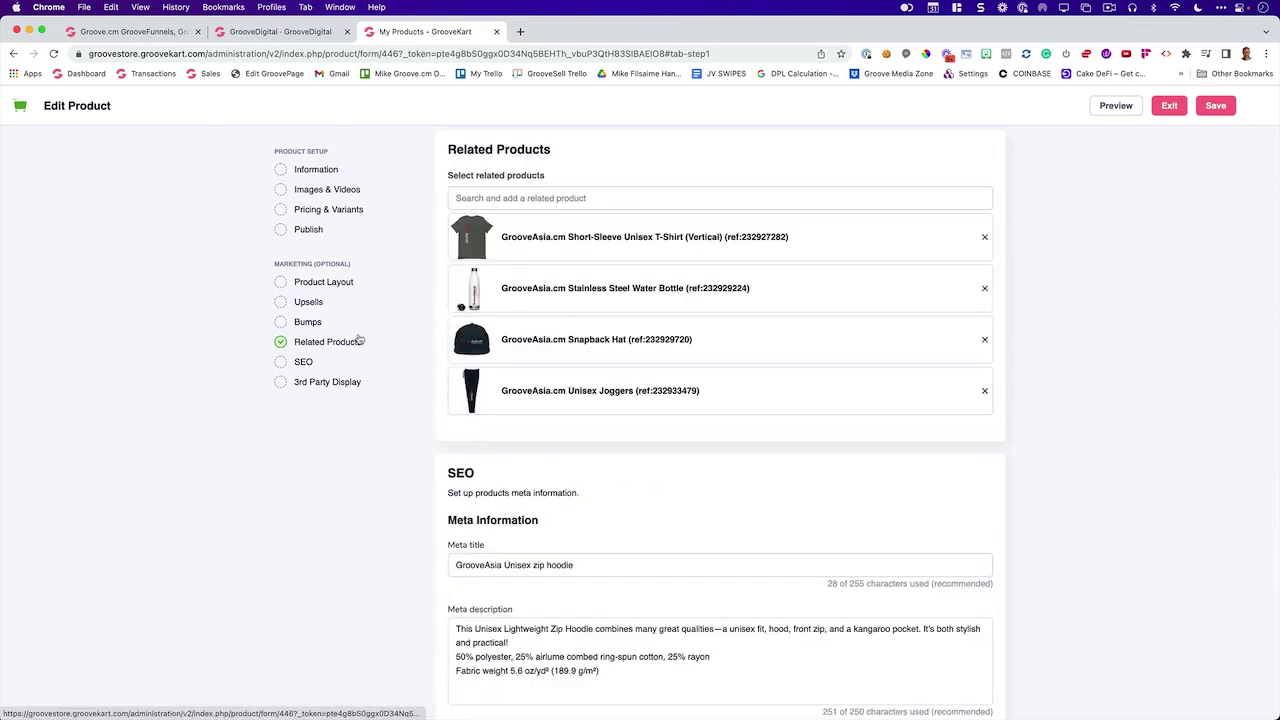
pyautogui.click(1167, 107)
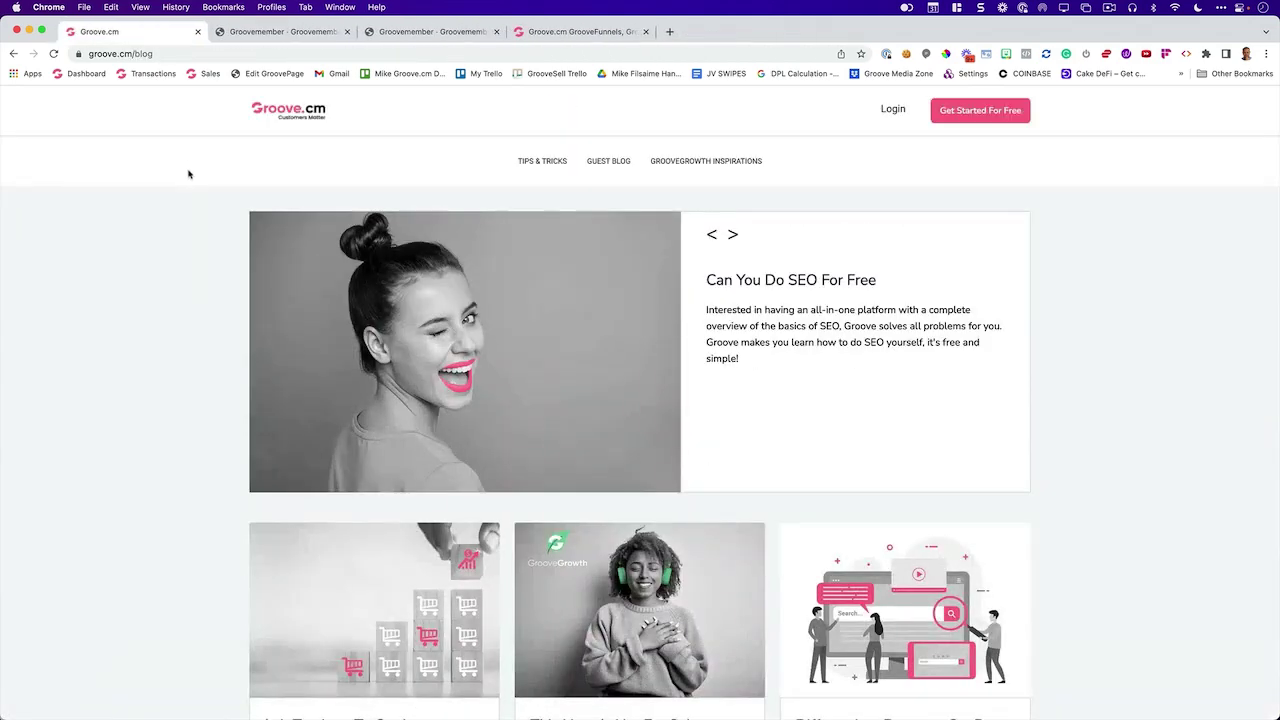
# Advance the featured post carousel on the Groove.cm blog and browse the post cards below it.
pyautogui.scroll(-1, 185, 175)
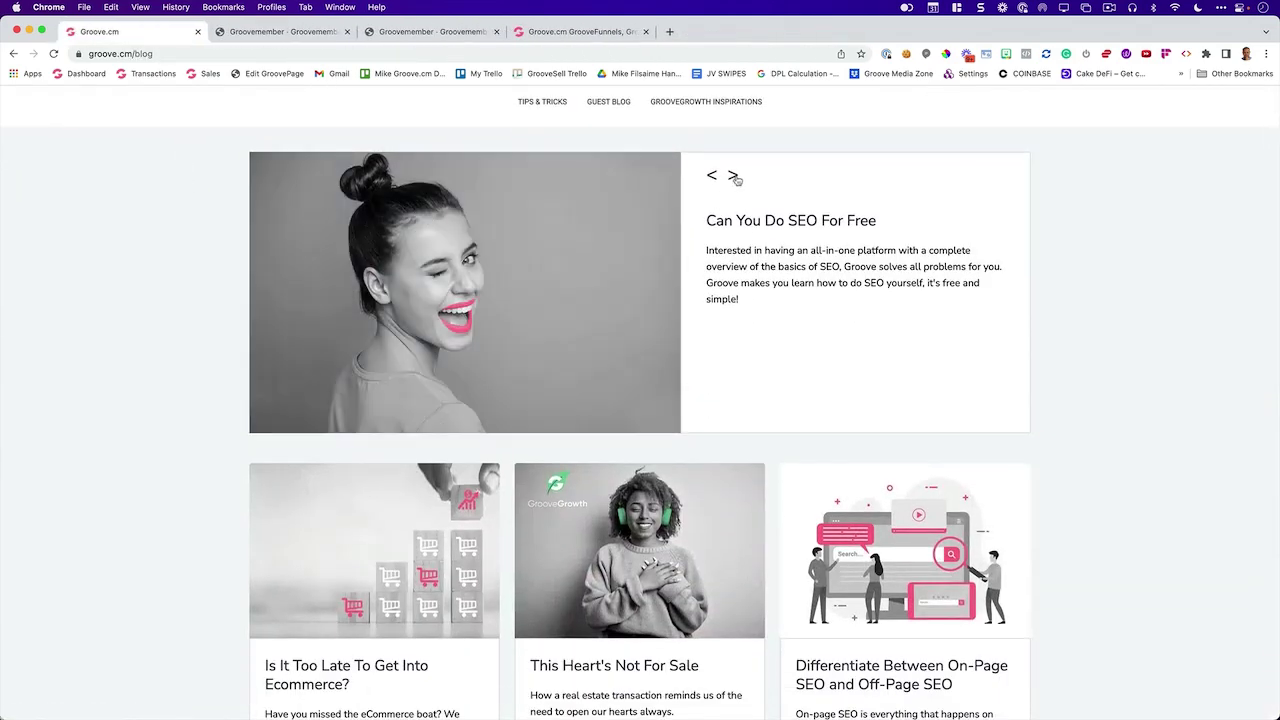
pyautogui.click(733, 176)
pyautogui.scroll(-5, 740, 205)
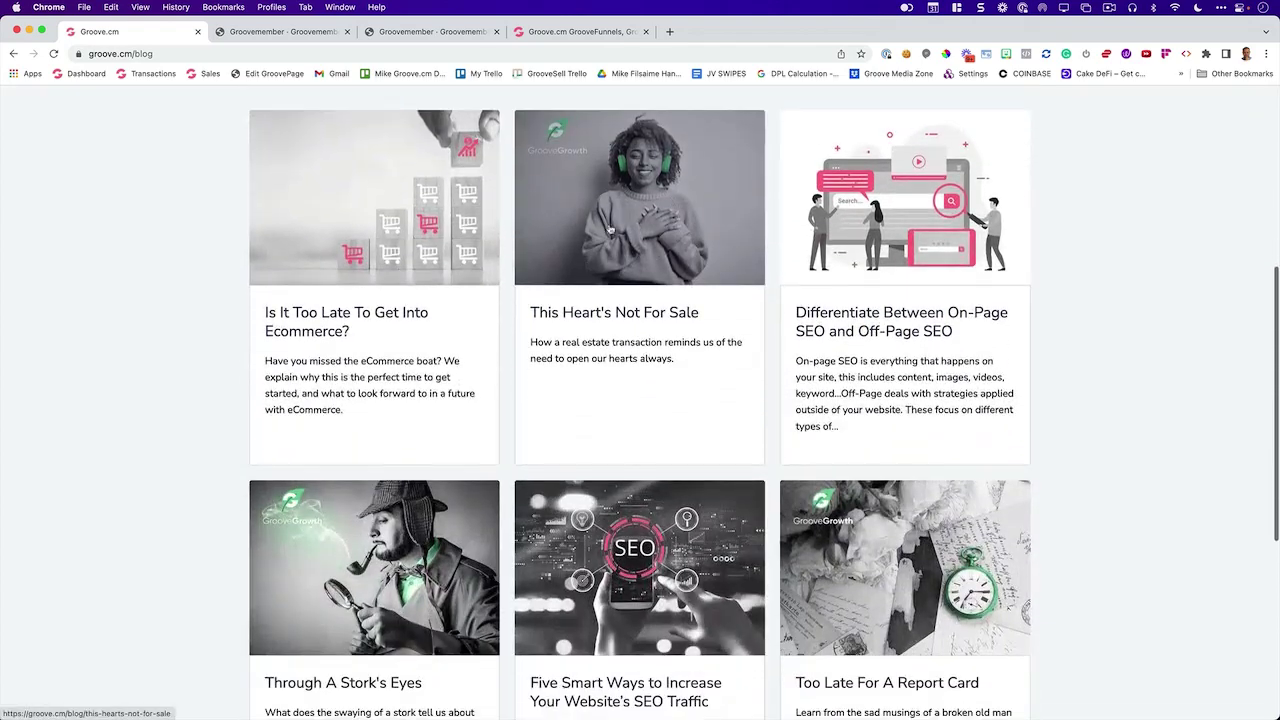
# Open the post "This Heart's Not For Sale", skim through it, and return to the blog's front page.
pyautogui.click(618, 222)
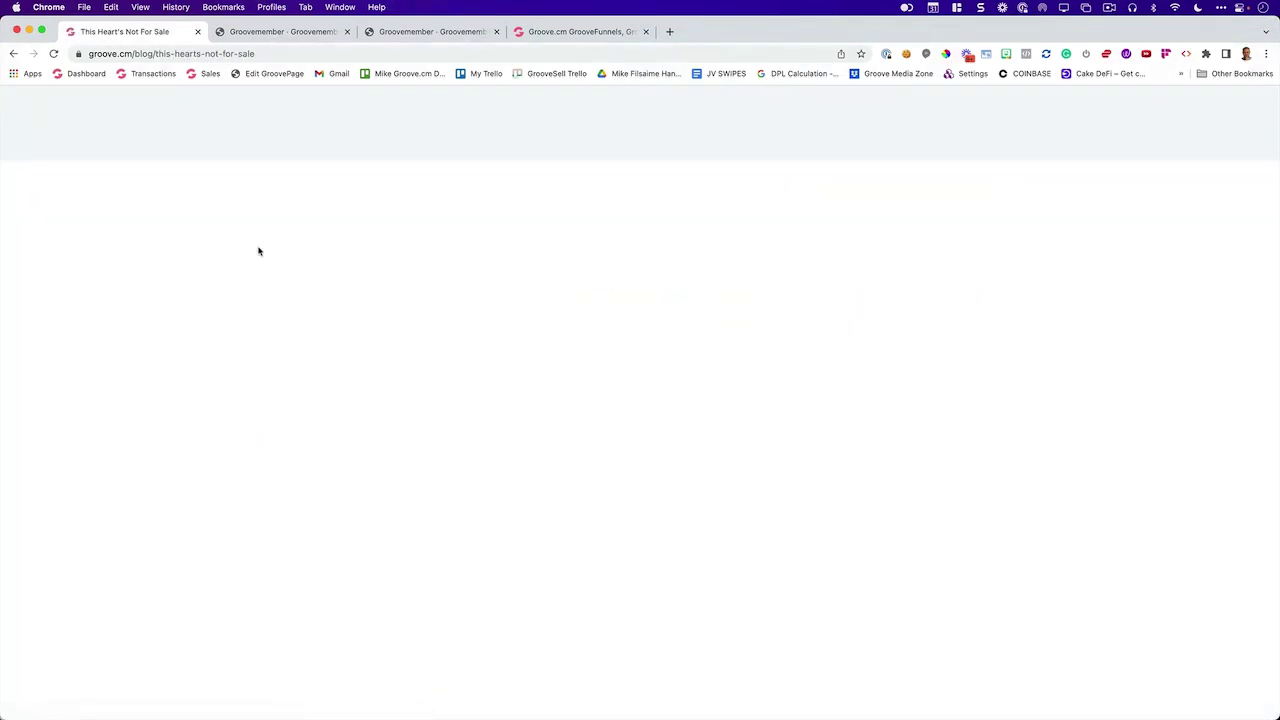
pyautogui.scroll(-3, 261, 248)
pyautogui.scroll(-5, 261, 248)
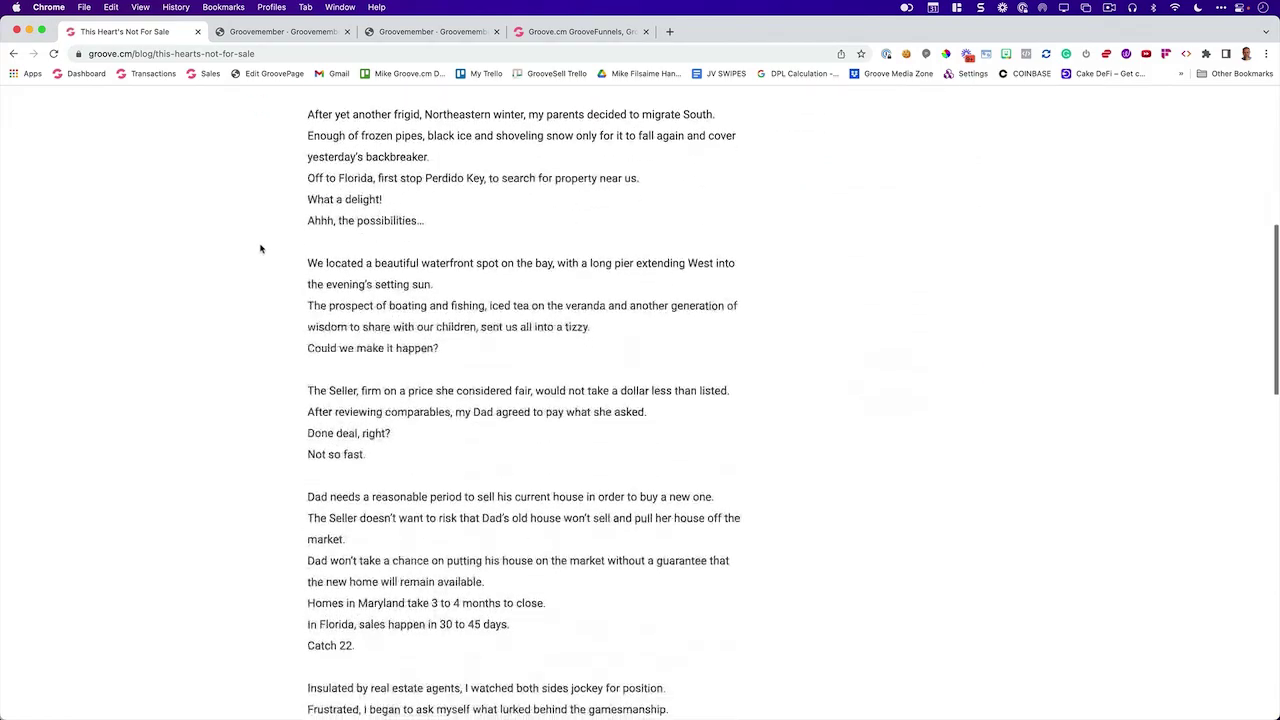
pyautogui.scroll(8, 261, 250)
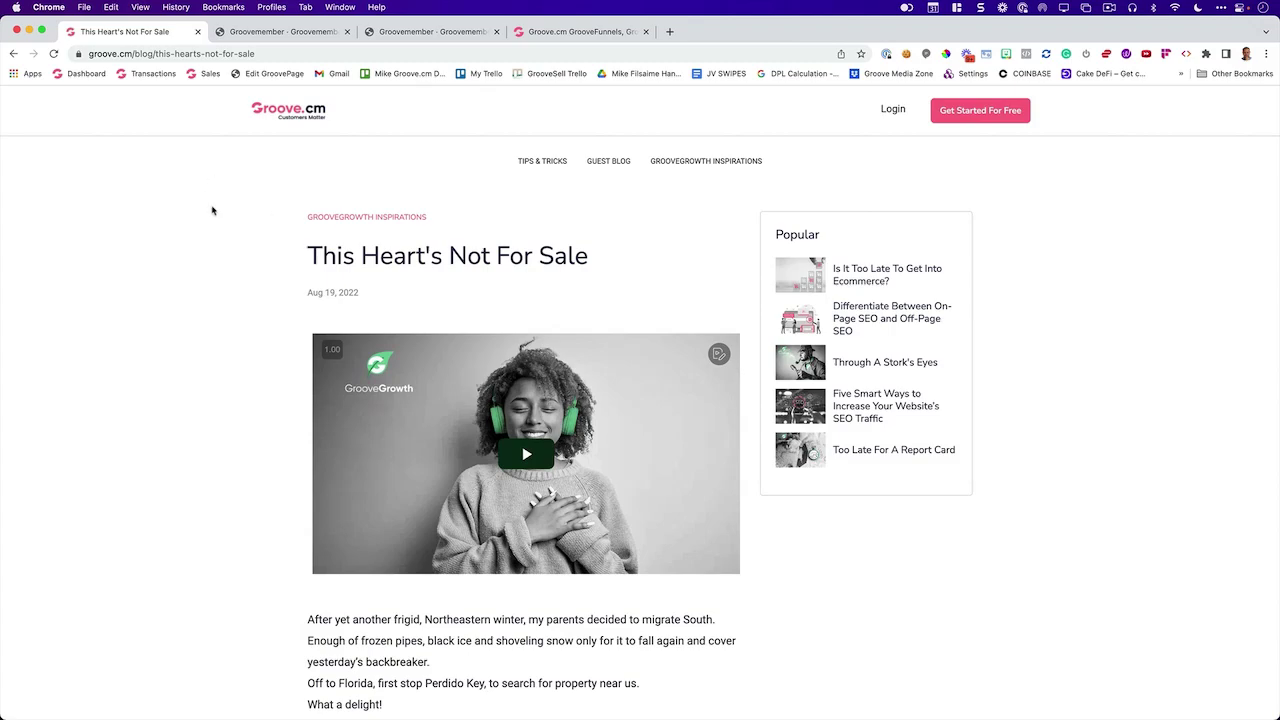
pyautogui.scroll(-6, 212, 210)
pyautogui.scroll(6, 212, 210)
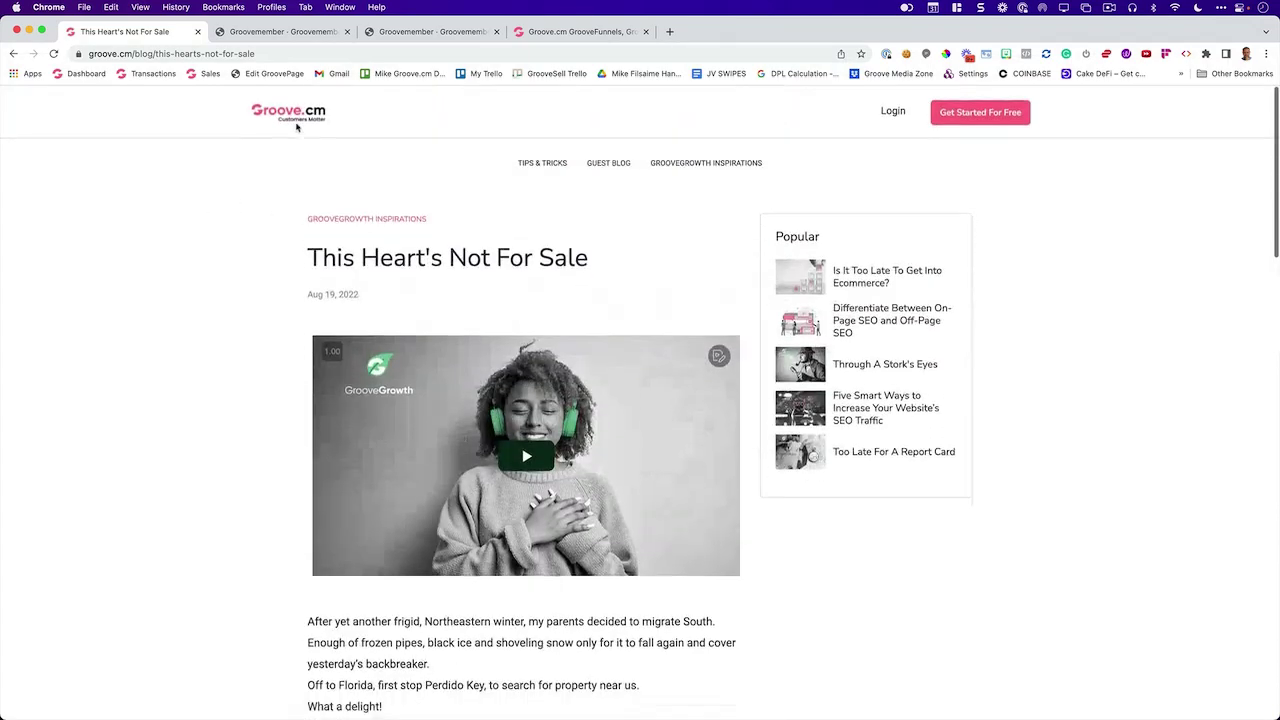
pyautogui.click(294, 120)
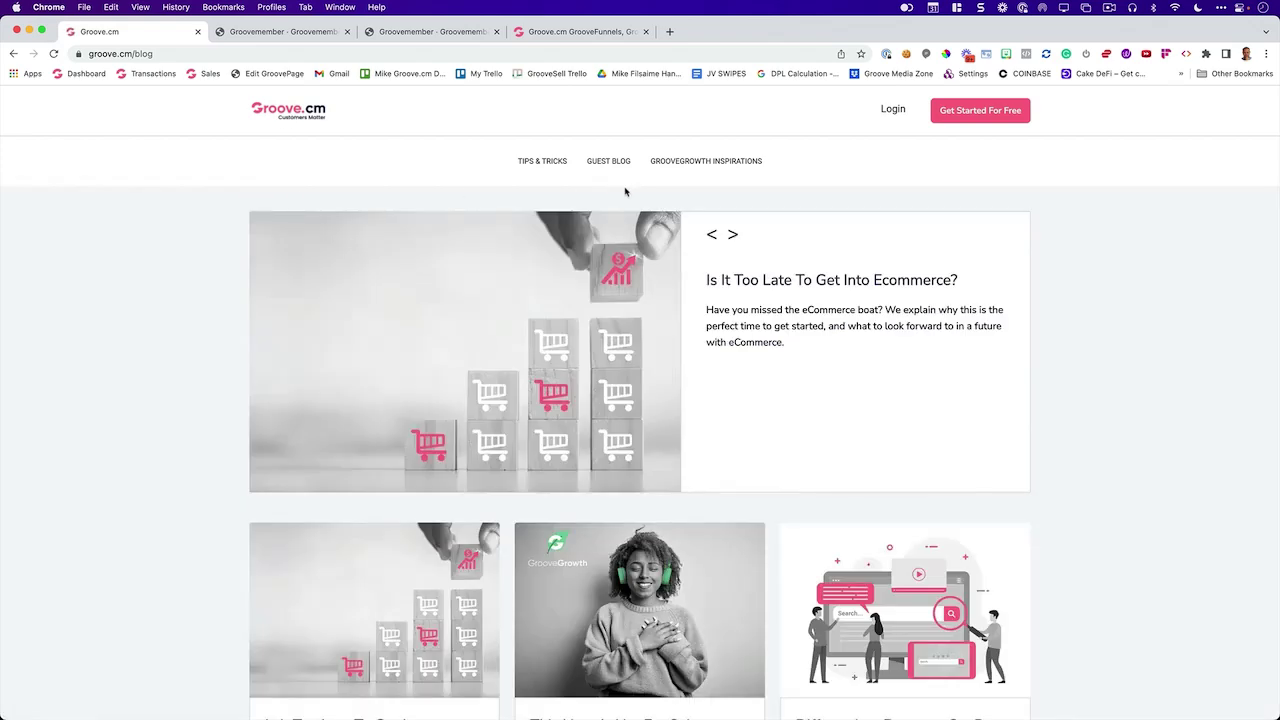
pyautogui.scroll(-3, 625, 191)
pyautogui.scroll(3, 625, 191)
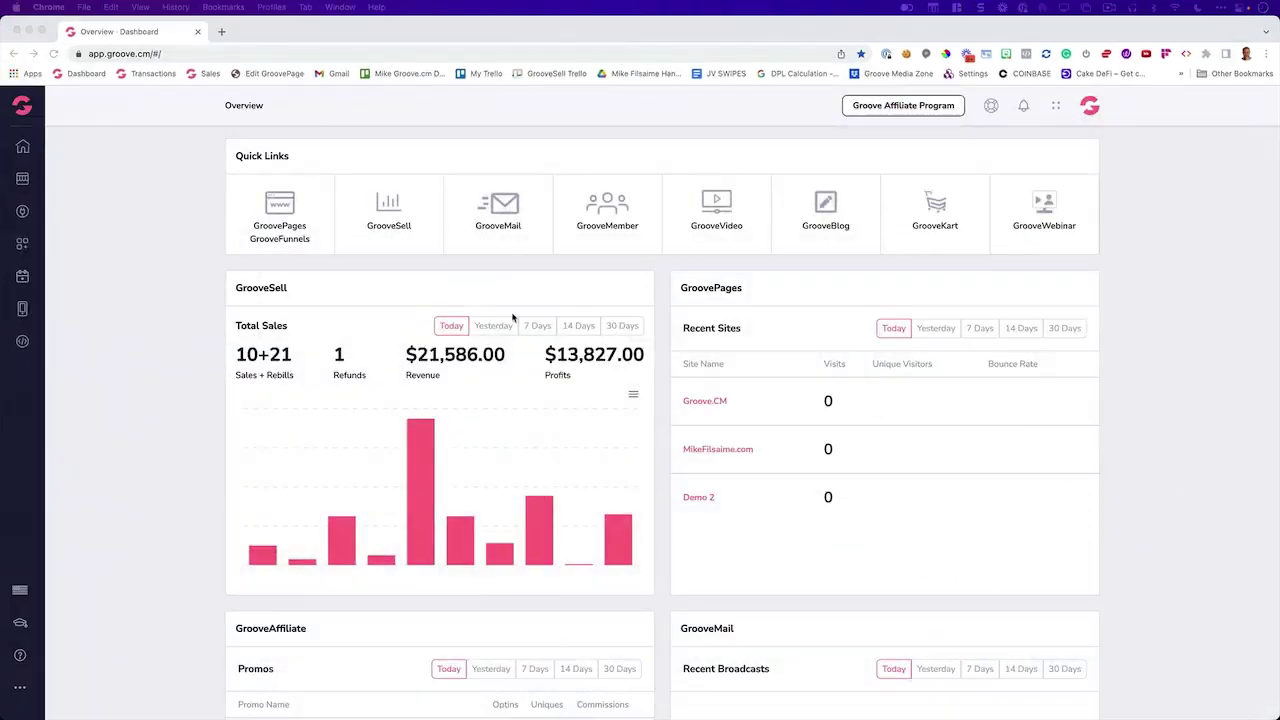
# Open GrooveBlog from the Groove dashboard and display the posts of the Groove.cm blog.
pyautogui.click(806, 236)
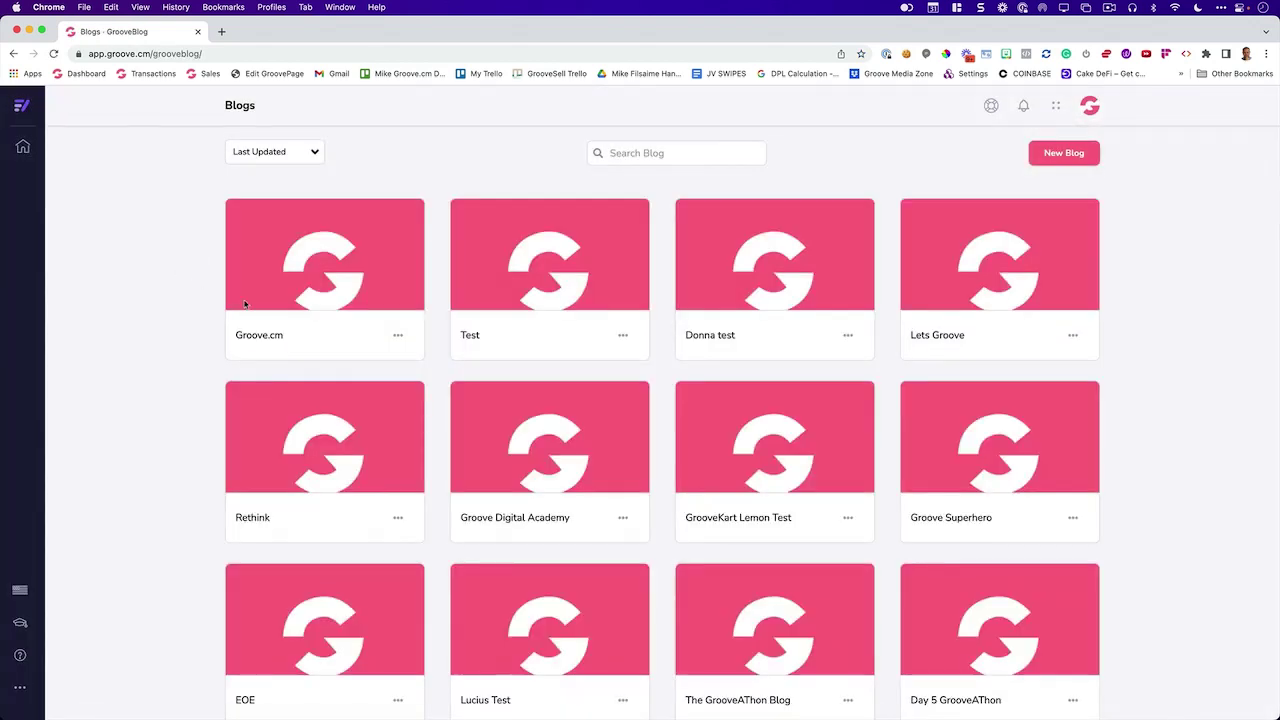
pyautogui.moveTo(337, 289)
pyautogui.click(323, 256)
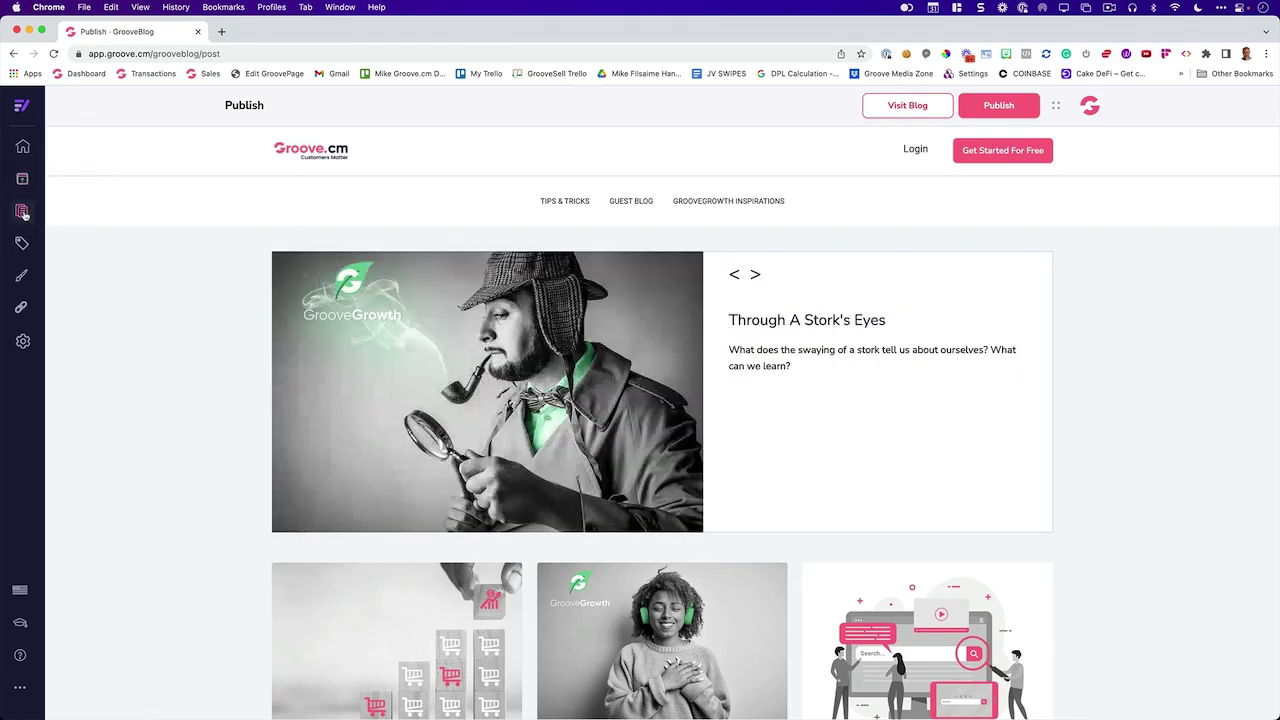
pyautogui.click(24, 211)
# Create a new blog post with the title "erwr" and the description "ewr".
pyautogui.click(1003, 105)
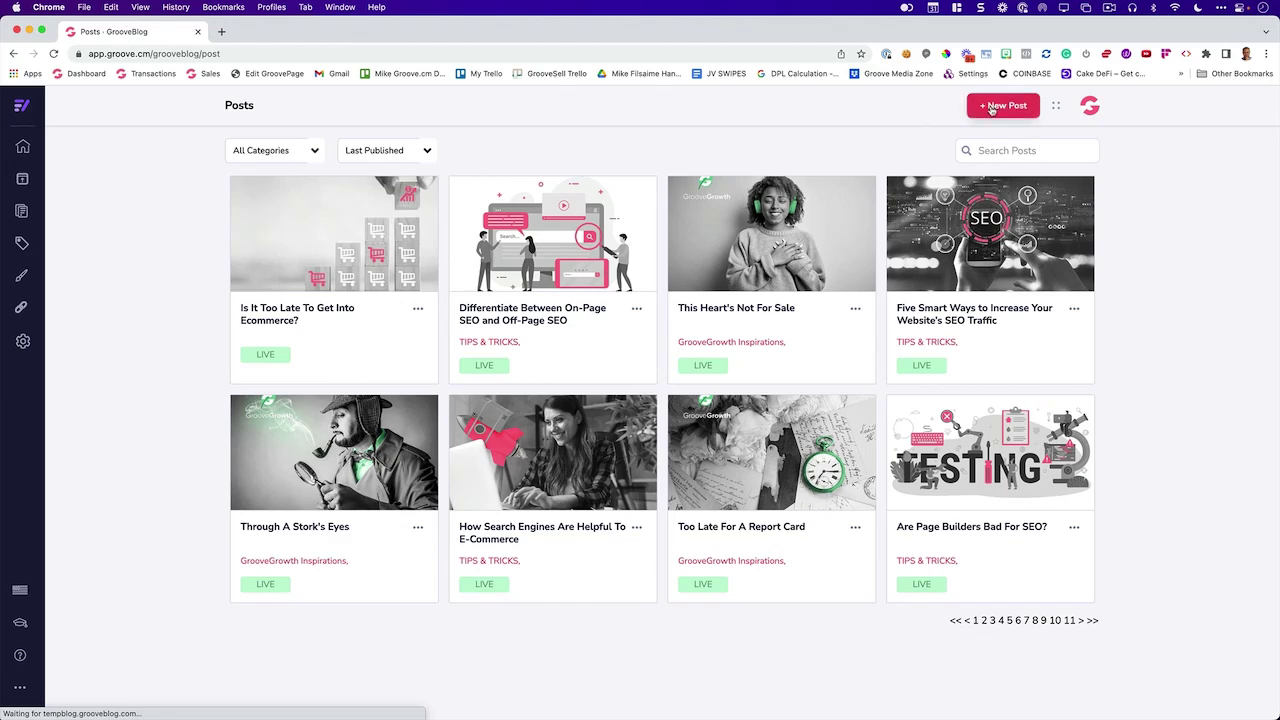
pyautogui.click(483, 158)
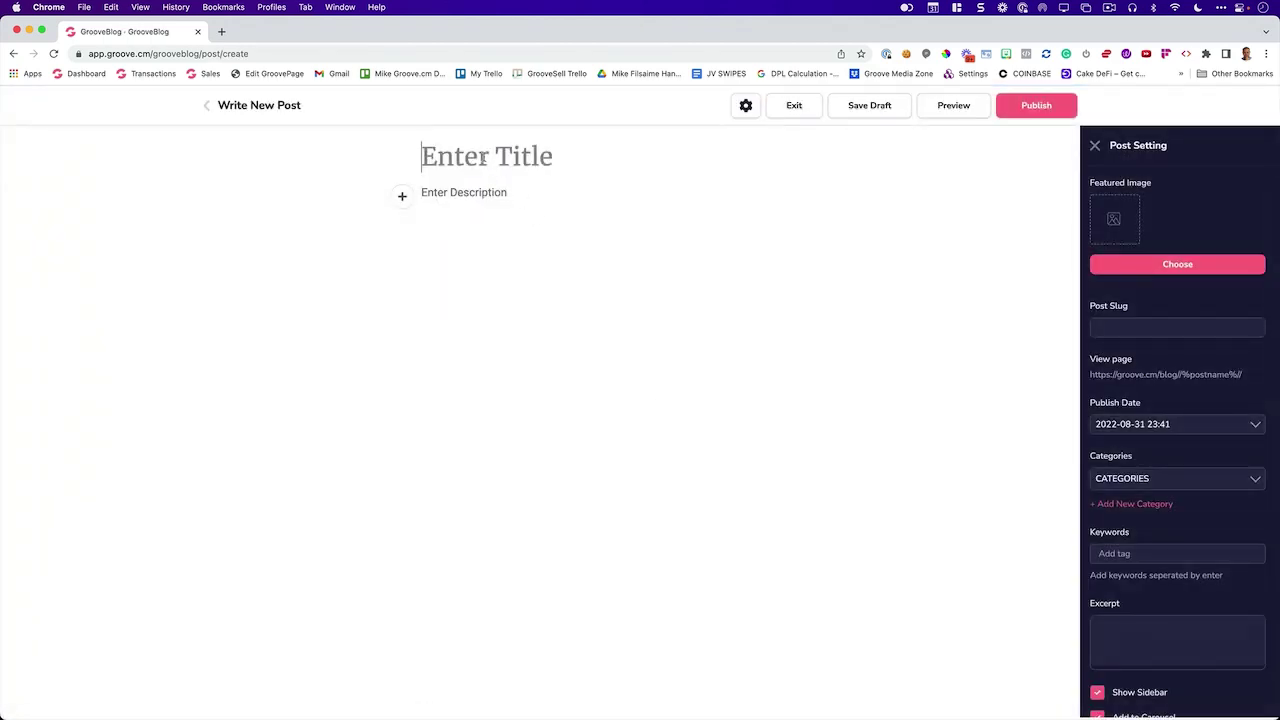
pyautogui.click(459, 195)
pyautogui.write('ewr')
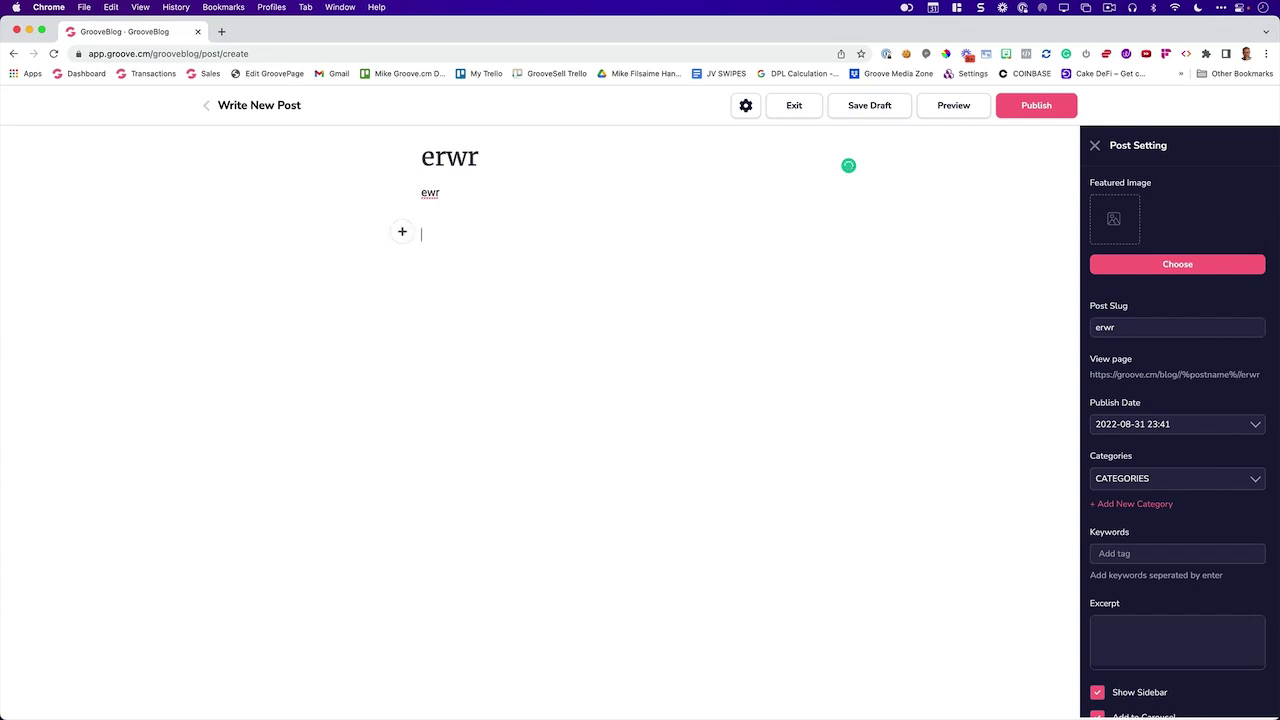
# Show the media insert options below the description, and exit the post editor saving the changes.
pyautogui.click(401, 233)
pyautogui.click(804, 108)
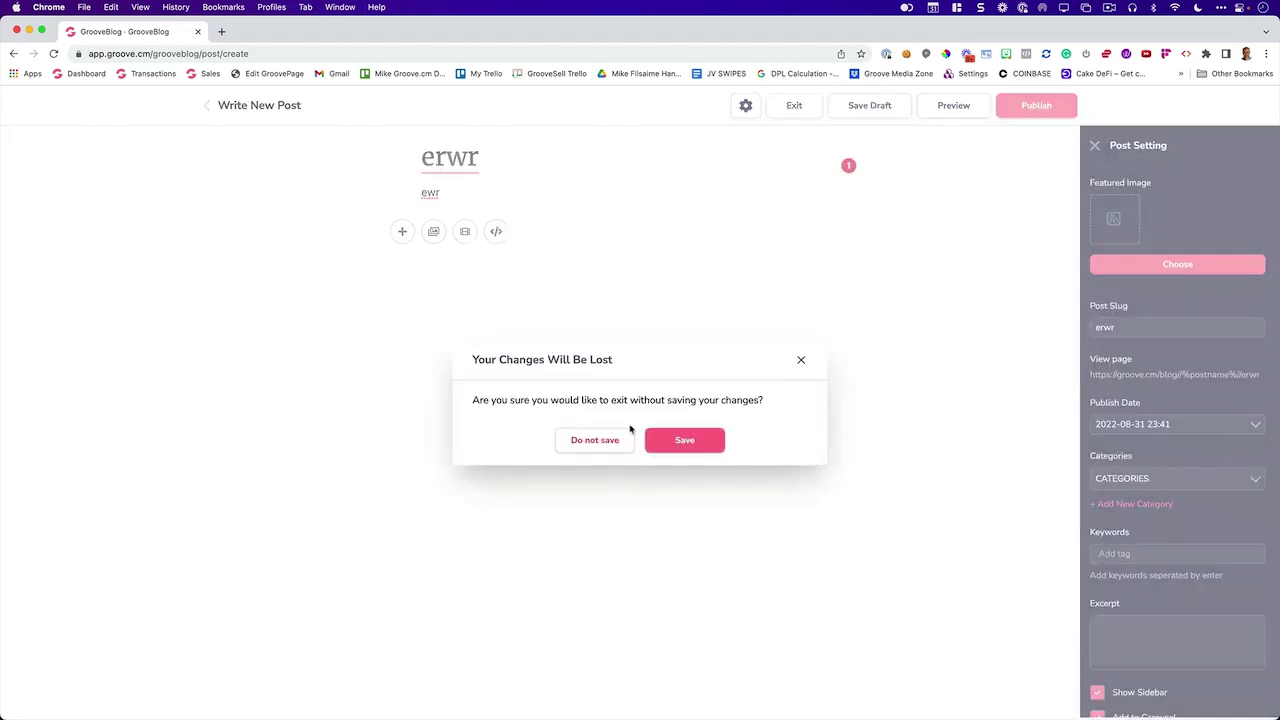
pyautogui.click(656, 442)
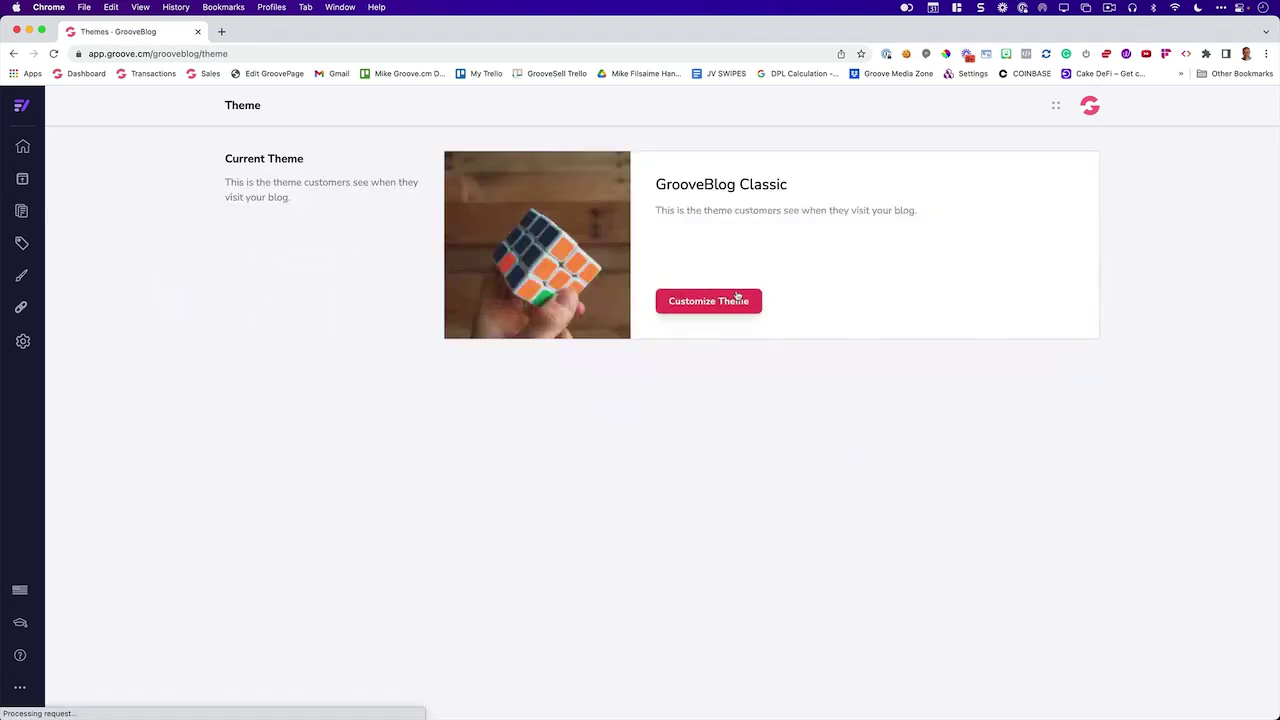
# Open the GrooveBlog Classic theme for customizing and look through its typography, color and custom code settings.
pyautogui.click(737, 300)
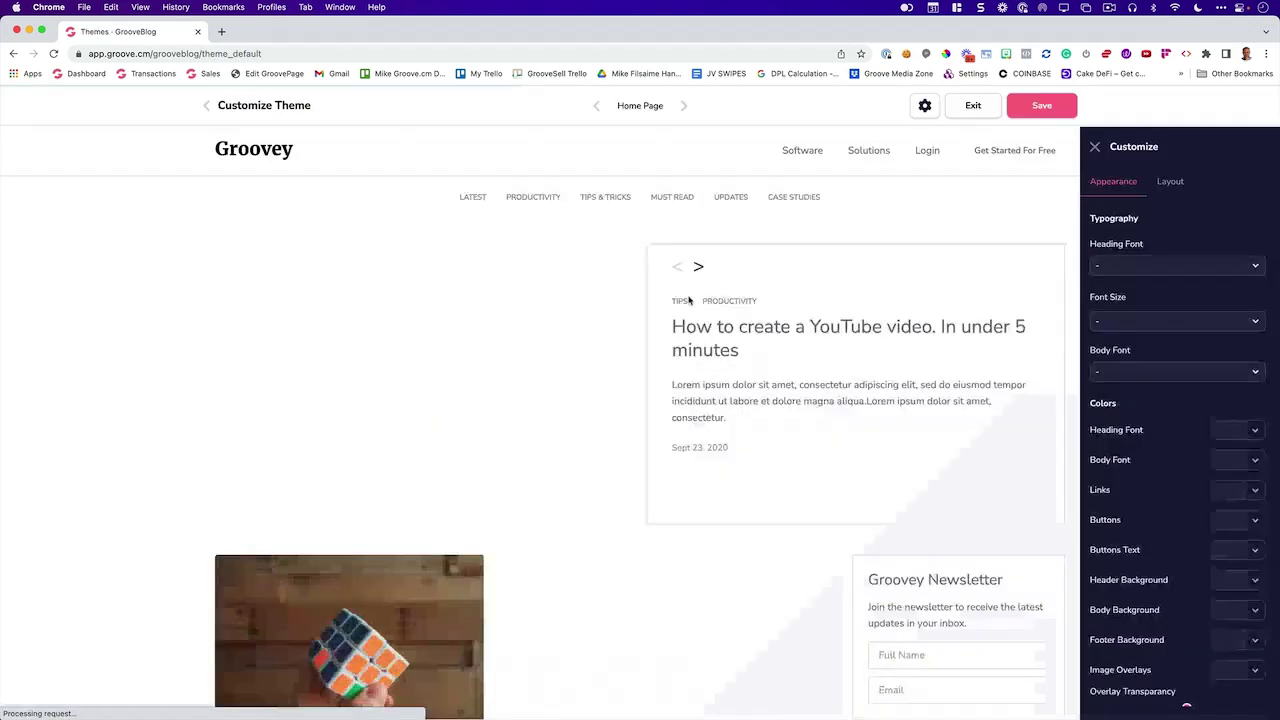
pyautogui.scroll(-3, 1165, 394)
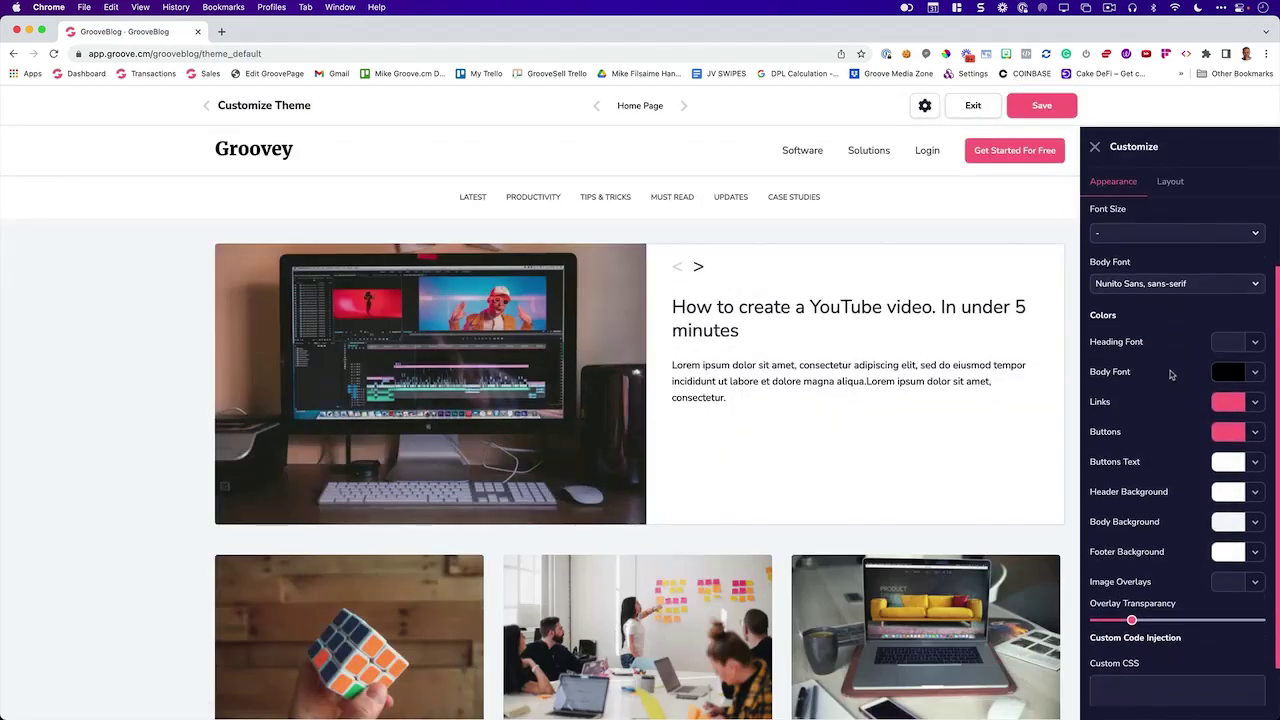
# Show the home page layout settings of the GrooveBlog theme.
pyautogui.scroll(3, 1165, 394)
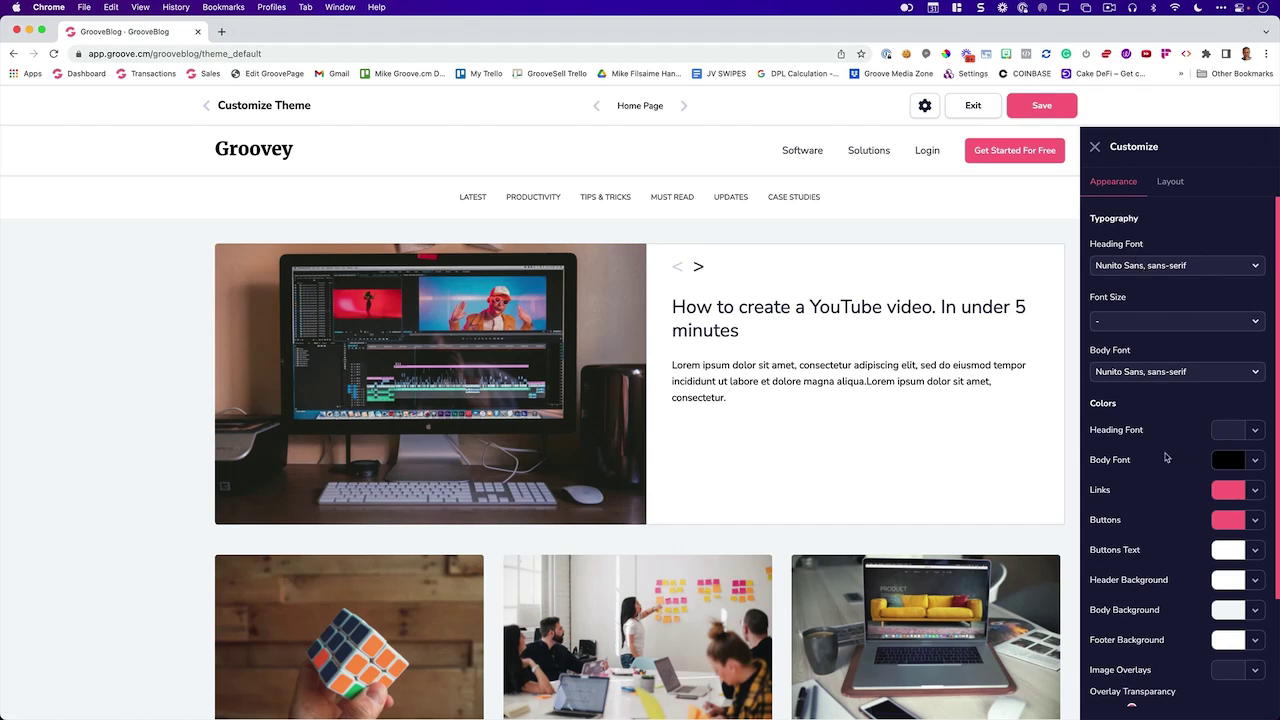
pyautogui.click(1170, 181)
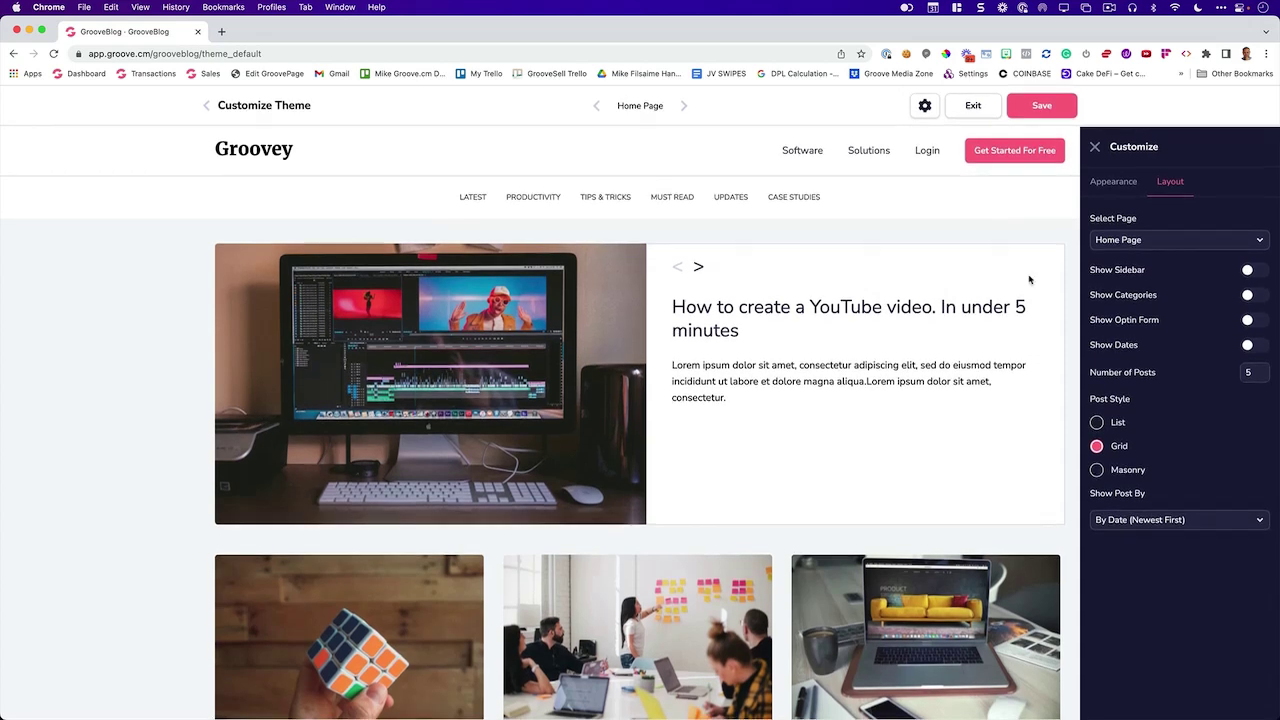
# Open the GrooveMember dashboard and look through its list of courses.
pyautogui.click(236, 57)
pyautogui.write('groo')
pyautogui.press('Return')
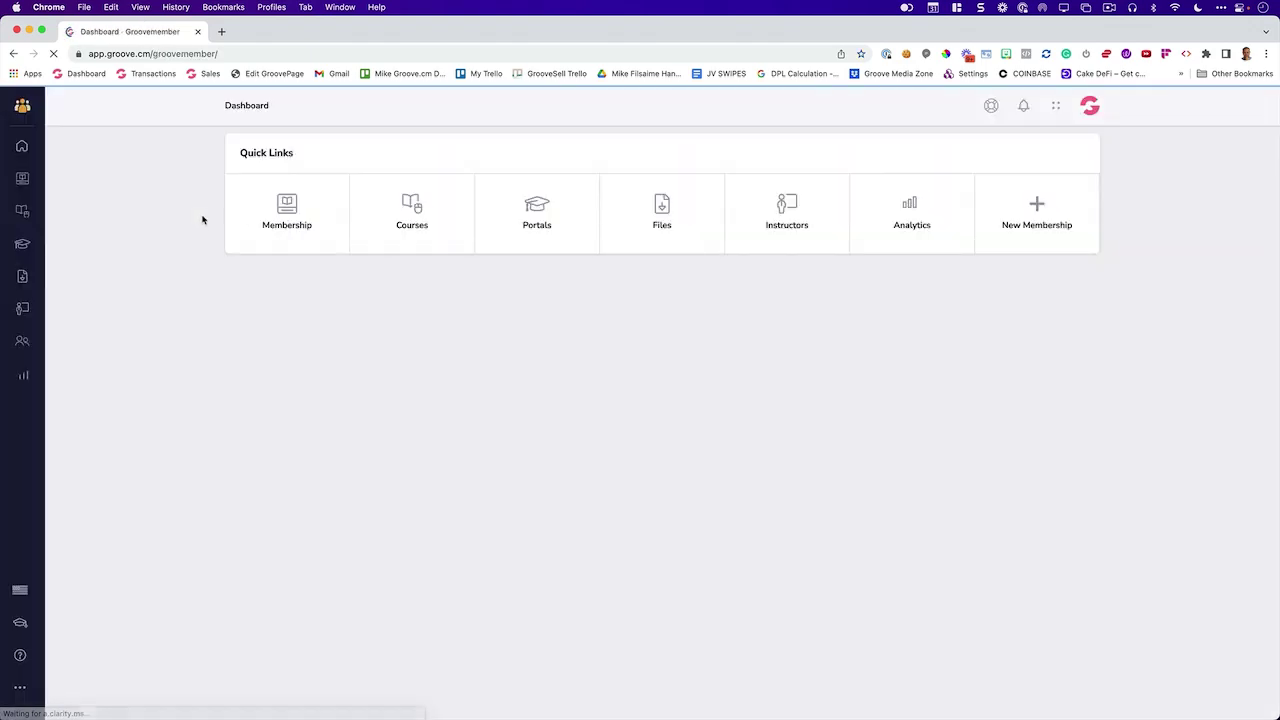
pyautogui.click(438, 216)
pyautogui.scroll(-10, 1000, 277)
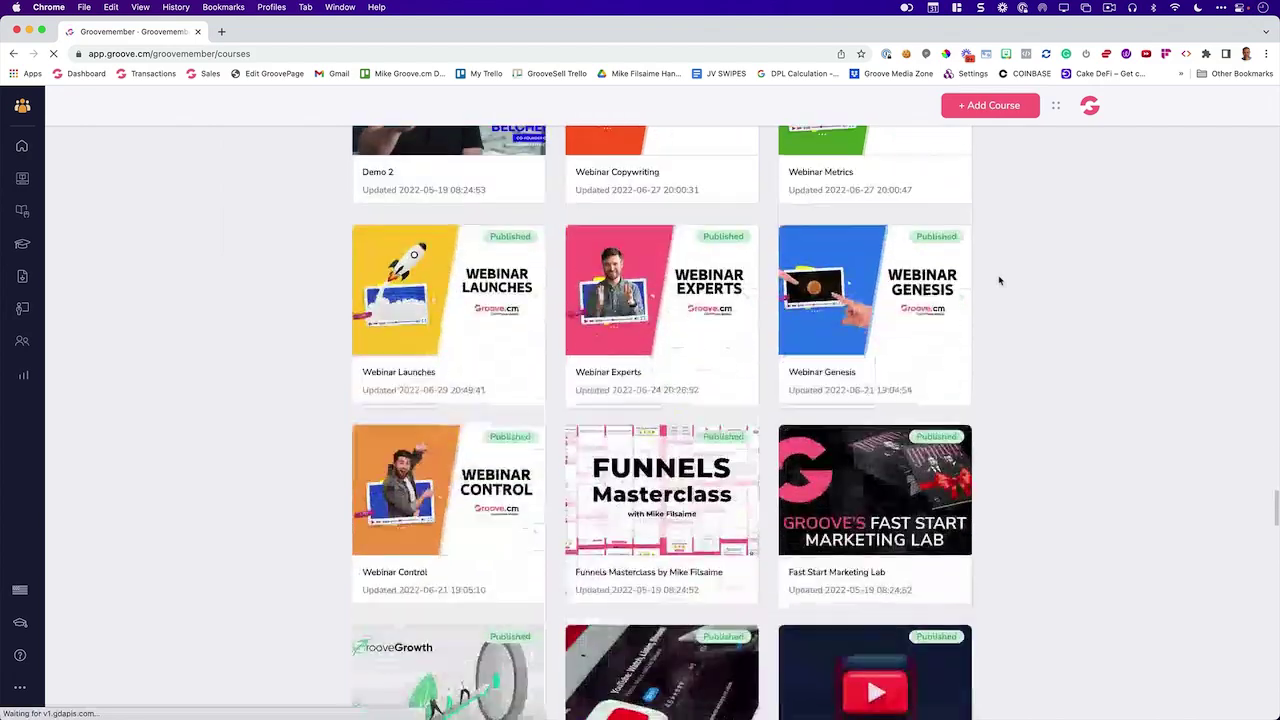
pyautogui.scroll(-5, 940, 300)
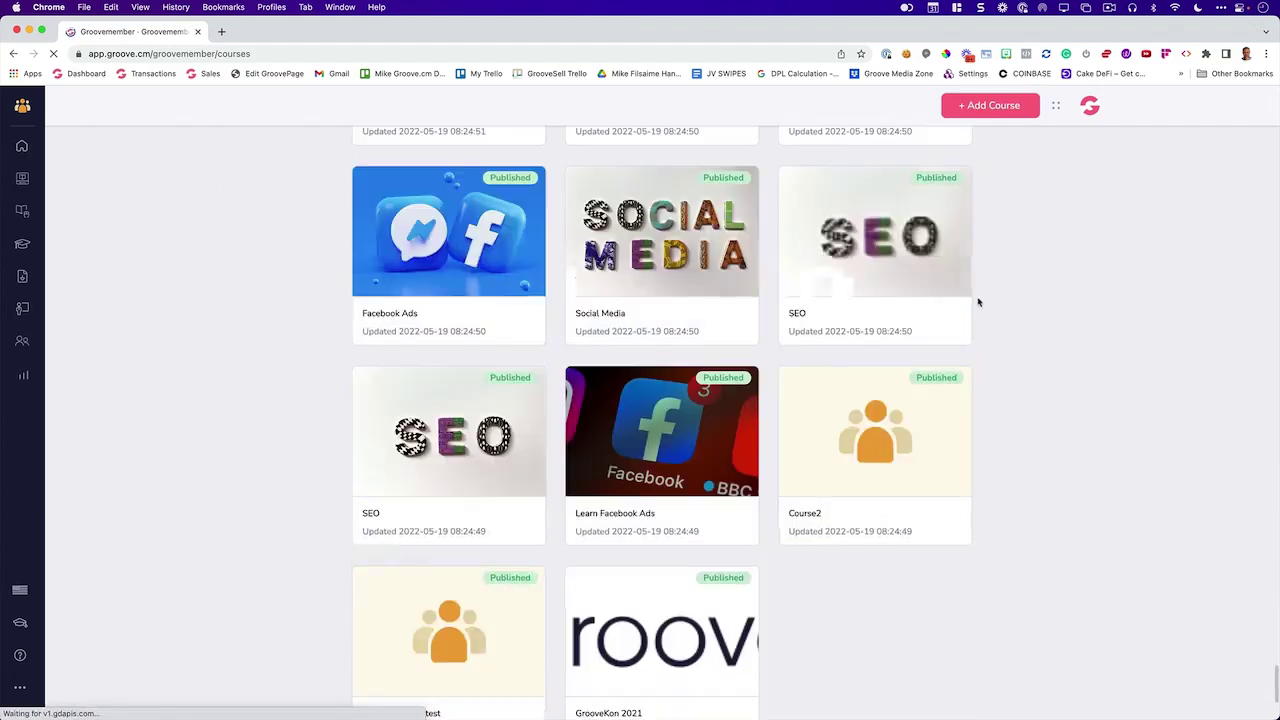
pyautogui.scroll(5, 984, 305)
# List the GrooveMember memberships and show the access levels of the "test" membership.
pyautogui.click(22, 178)
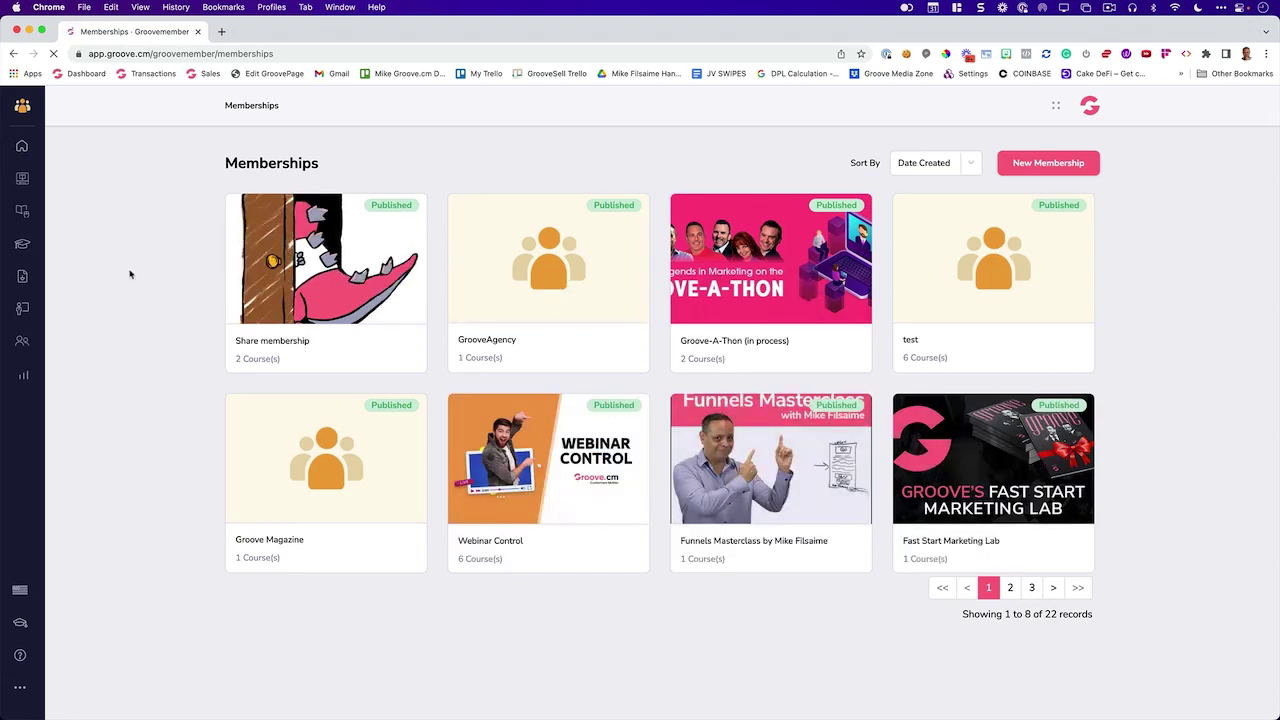
pyautogui.click(760, 333)
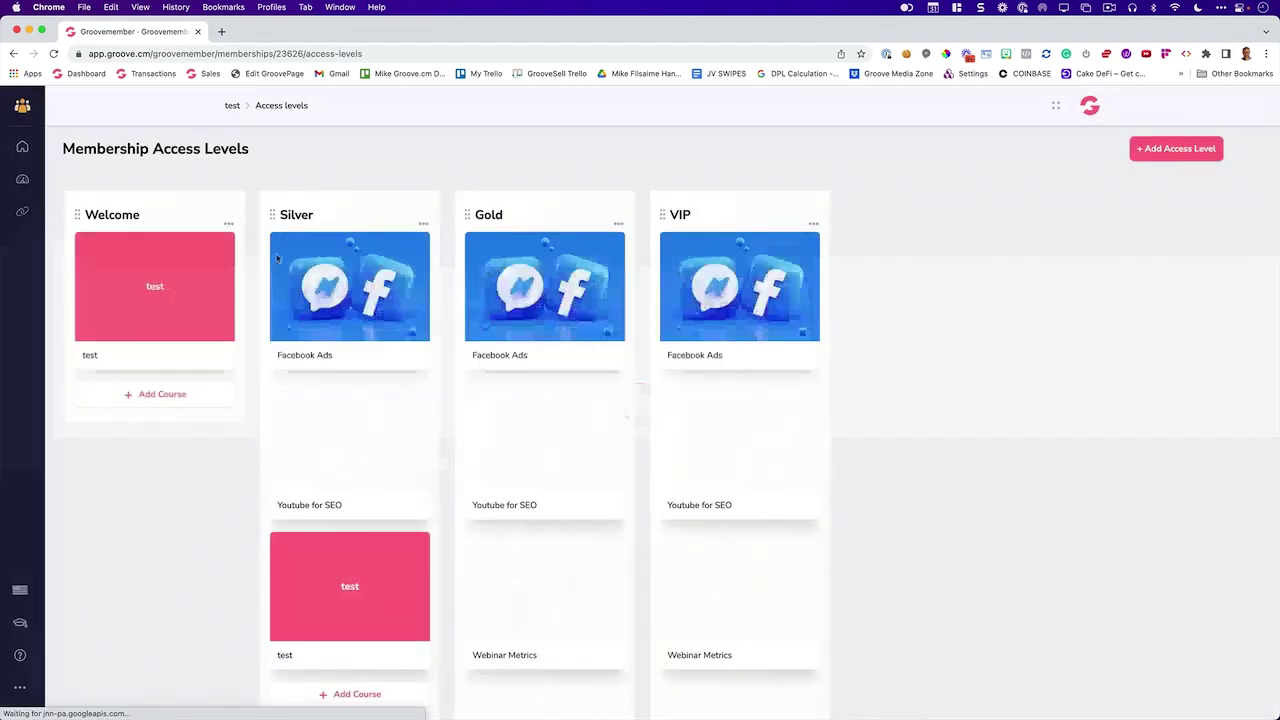
# Look through the courses and the welcome text in the Webinar Control members' area.
pyautogui.click(591, 288)
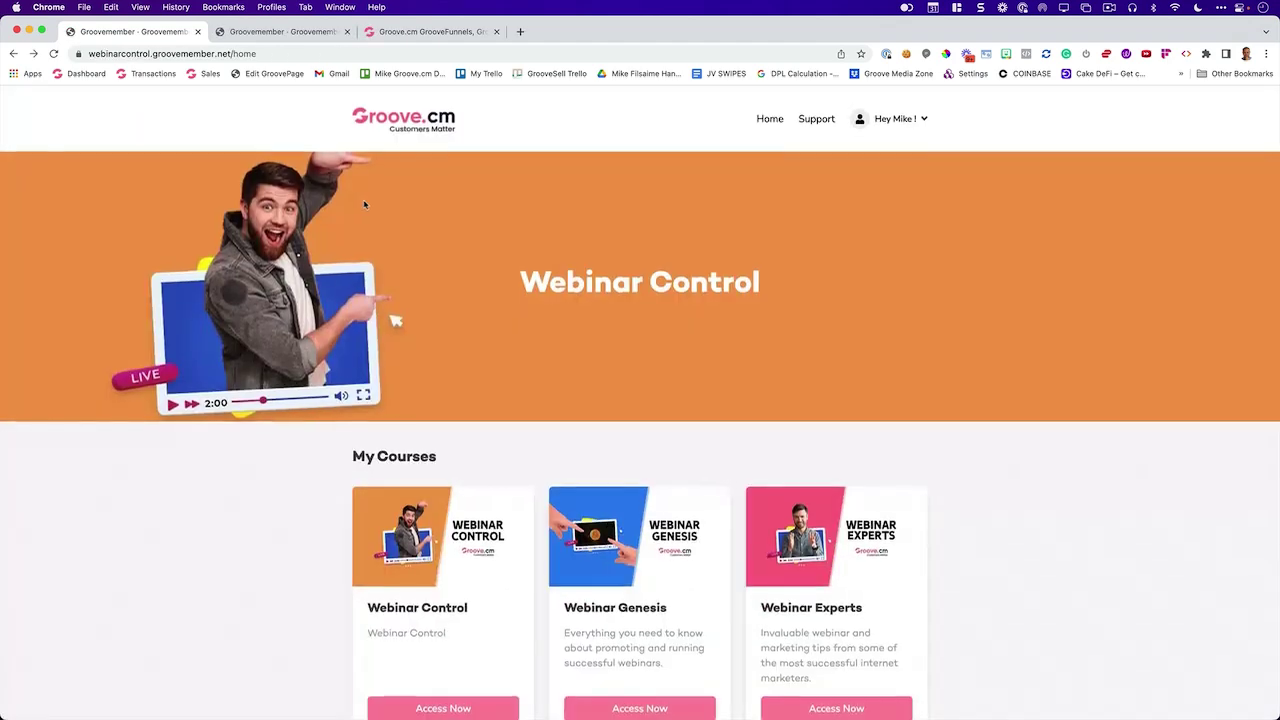
pyautogui.scroll(-5, 363, 204)
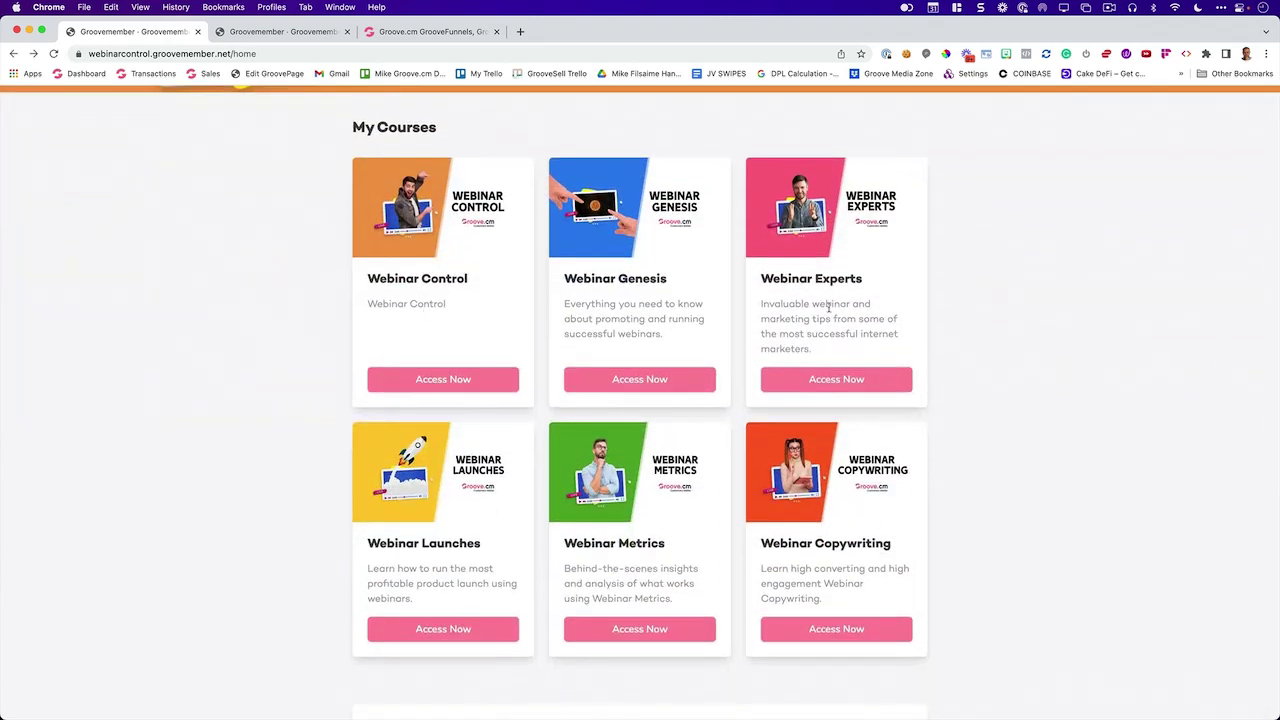
pyautogui.scroll(-2, 840, 390)
pyautogui.scroll(-3, 816, 410)
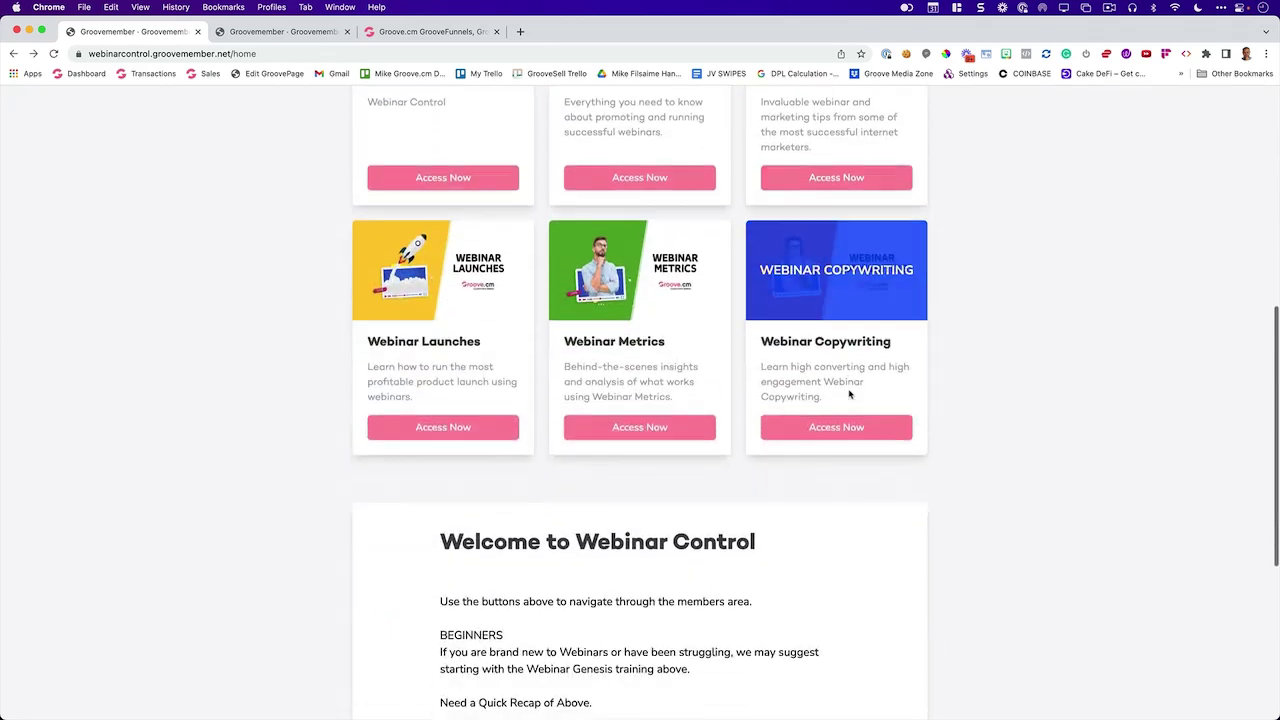
pyautogui.scroll(3, 816, 405)
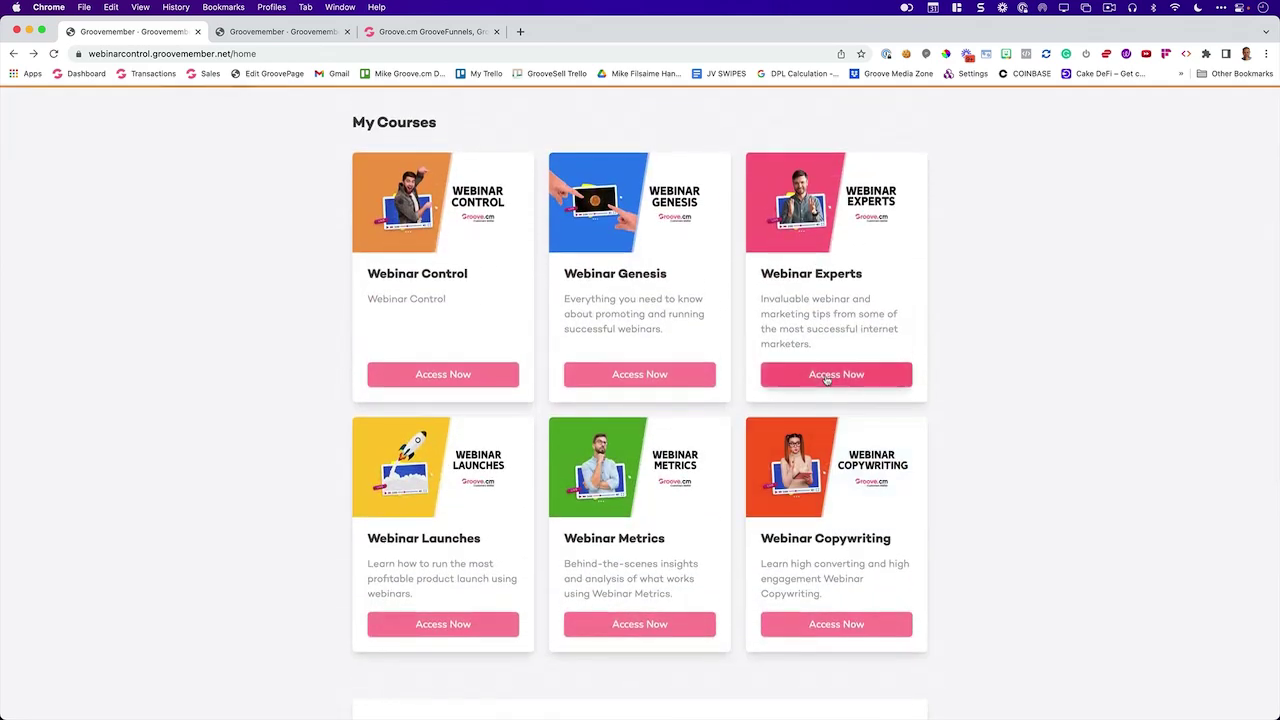
# Access the Webinar Experts course and look over its interview lessons.
pyautogui.click(836, 374)
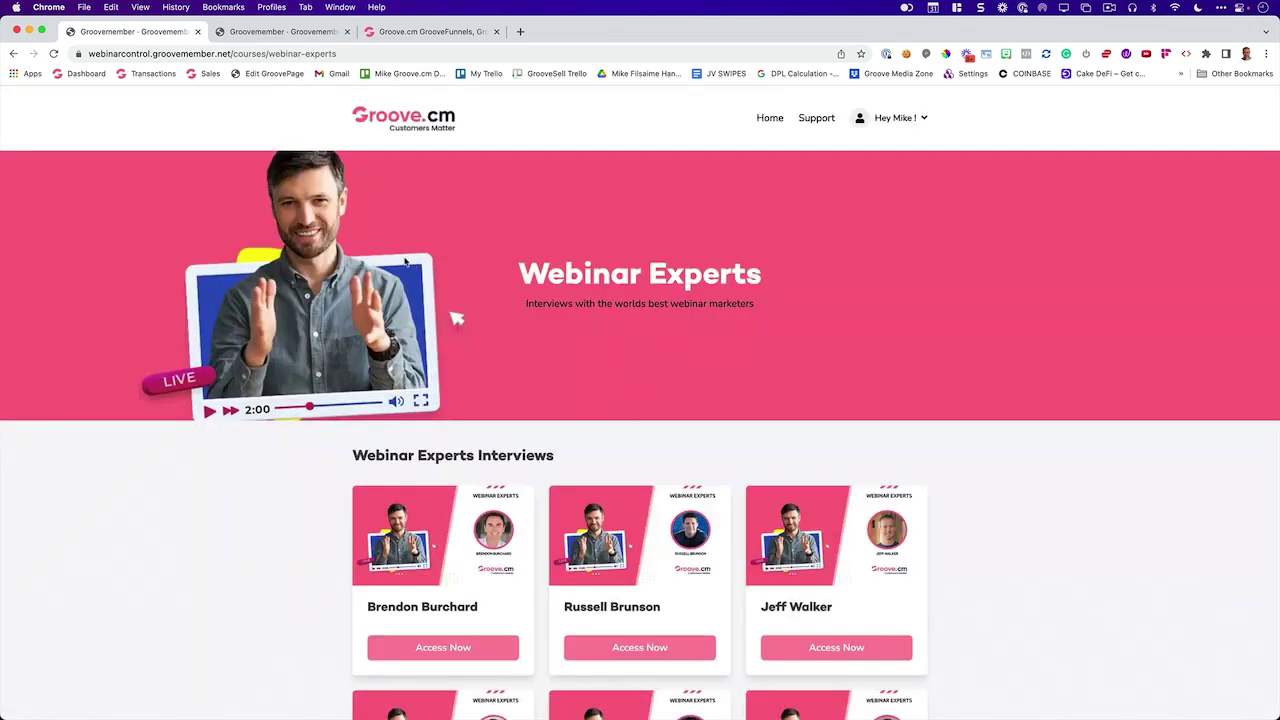
pyautogui.scroll(-3, 407, 262)
pyautogui.scroll(-4, 729, 323)
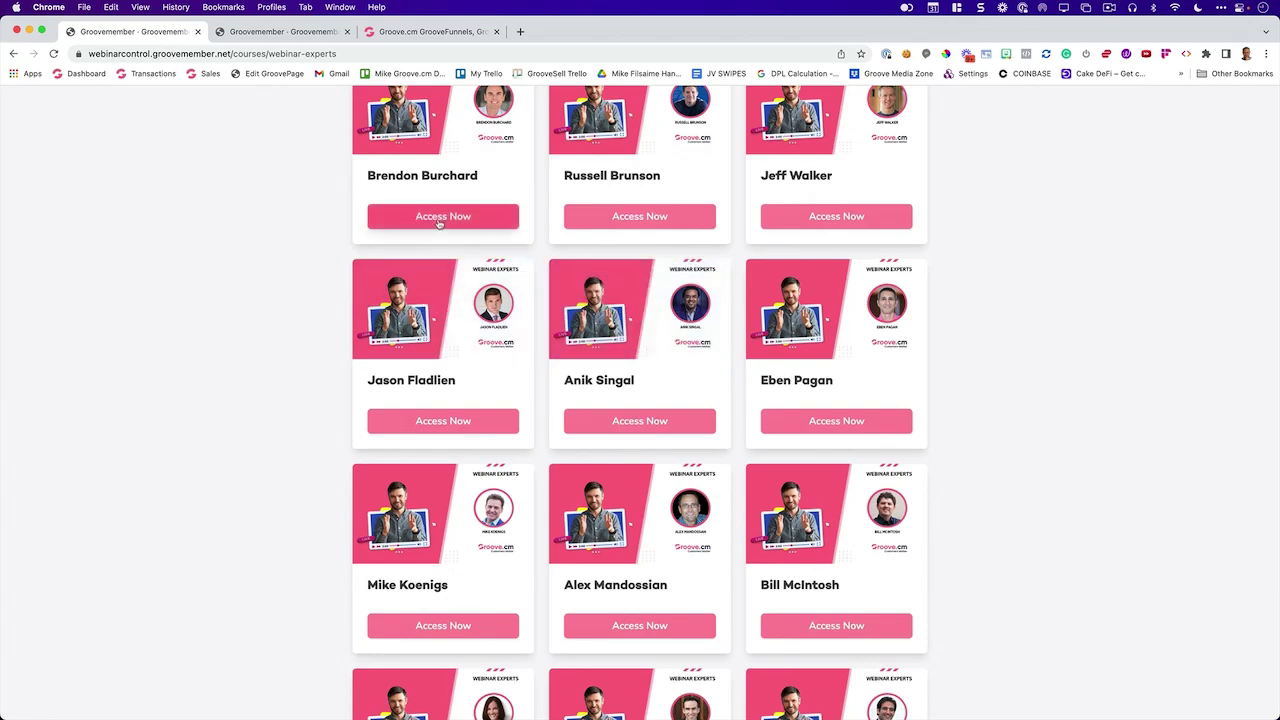
# Browse the first four Webinar Experts interview lessons in order, viewing their video and text content.
pyautogui.click(438, 217)
pyautogui.scroll(-1, 580, 319)
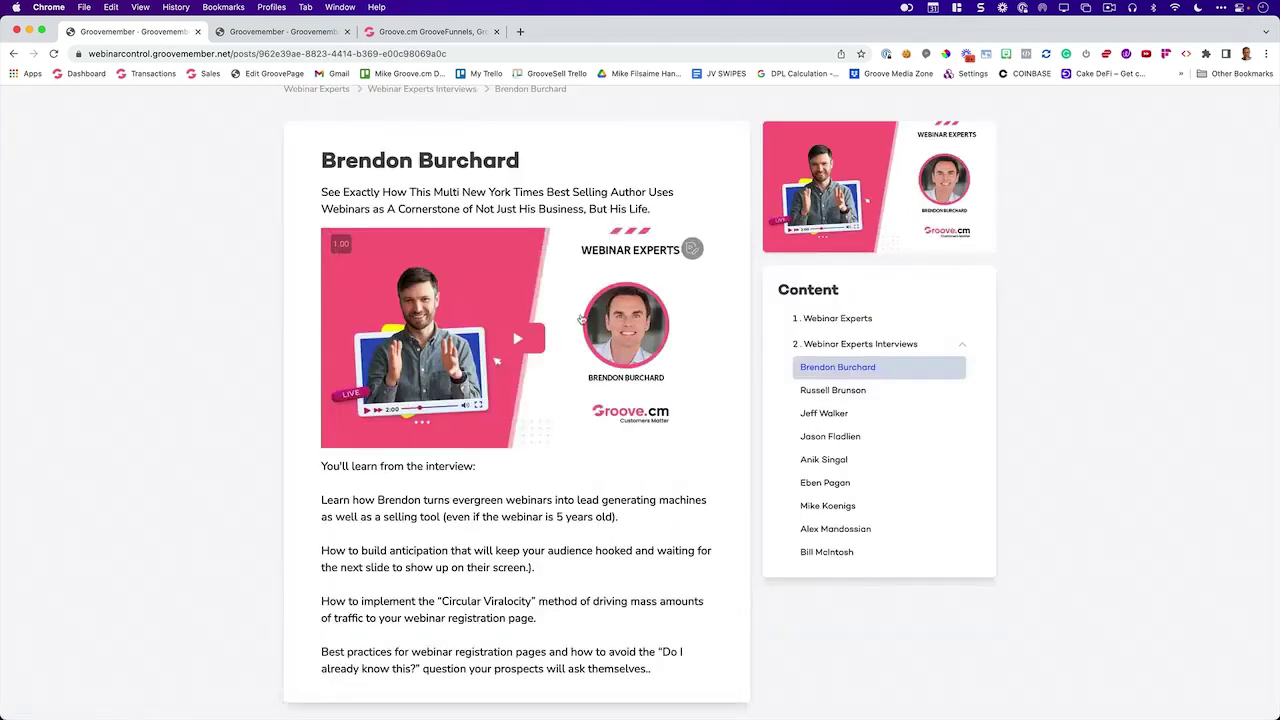
pyautogui.click(832, 390)
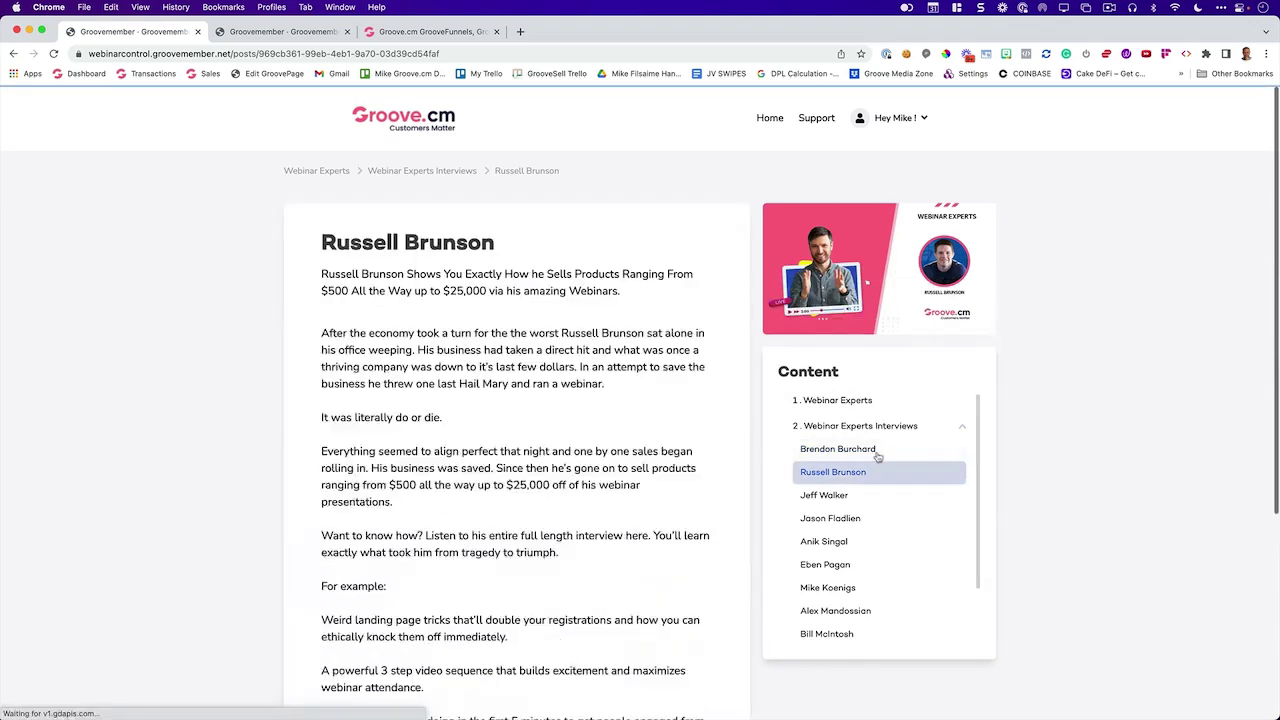
pyautogui.click(835, 497)
pyautogui.click(835, 518)
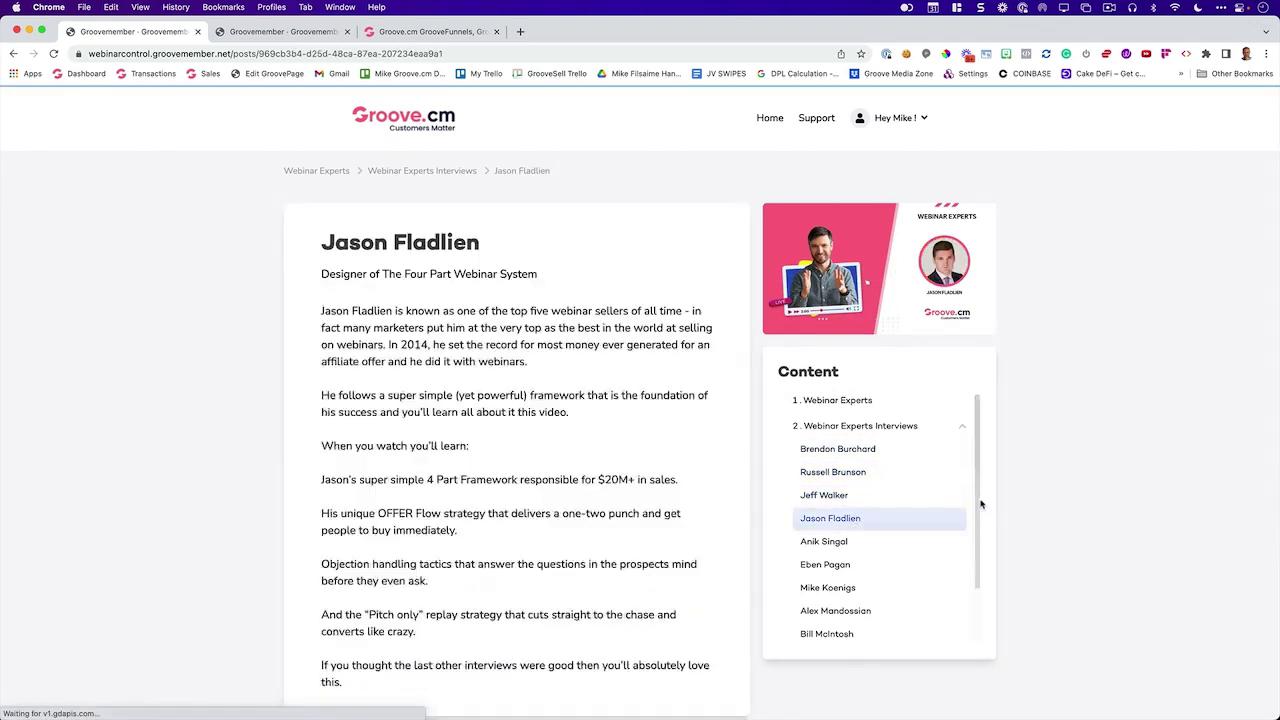
pyautogui.moveTo(979, 502)
pyautogui.mouseDown()
pyautogui.moveTo(968, 603)
pyautogui.moveTo(975, 498)
pyautogui.mouseUp()
pyautogui.scroll(-2, 376, 397)
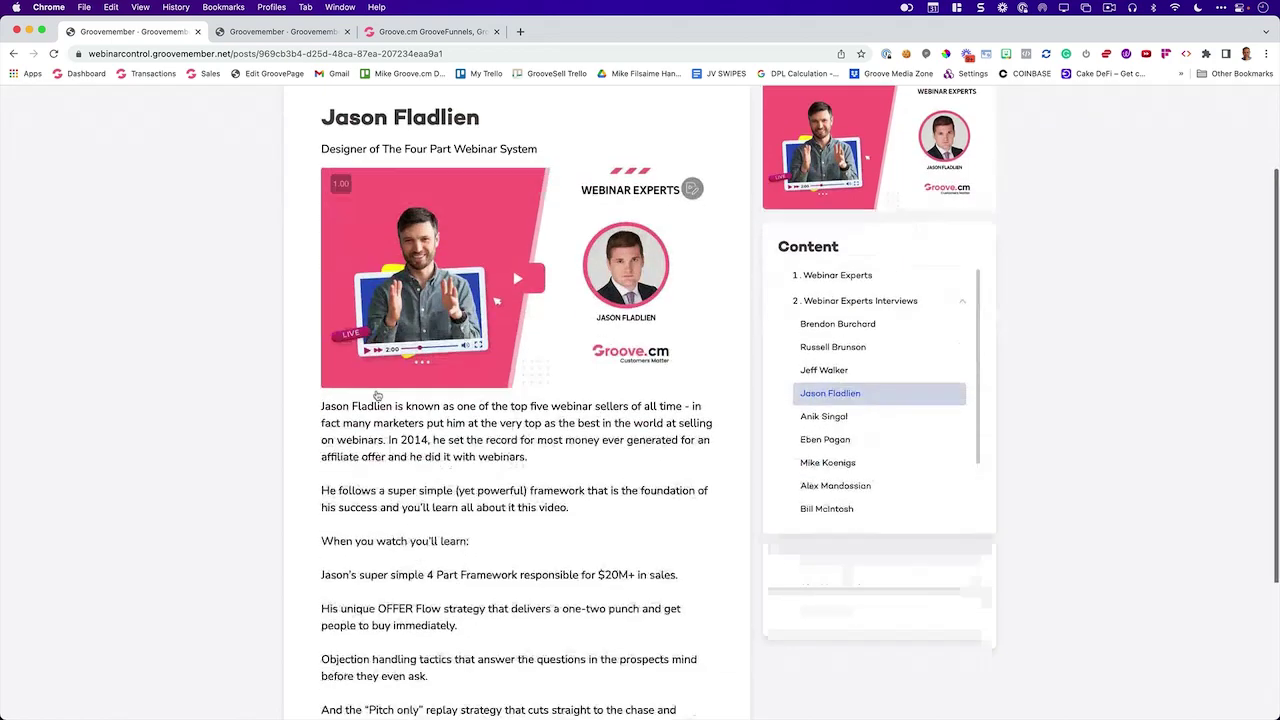
pyautogui.scroll(2, 380, 375)
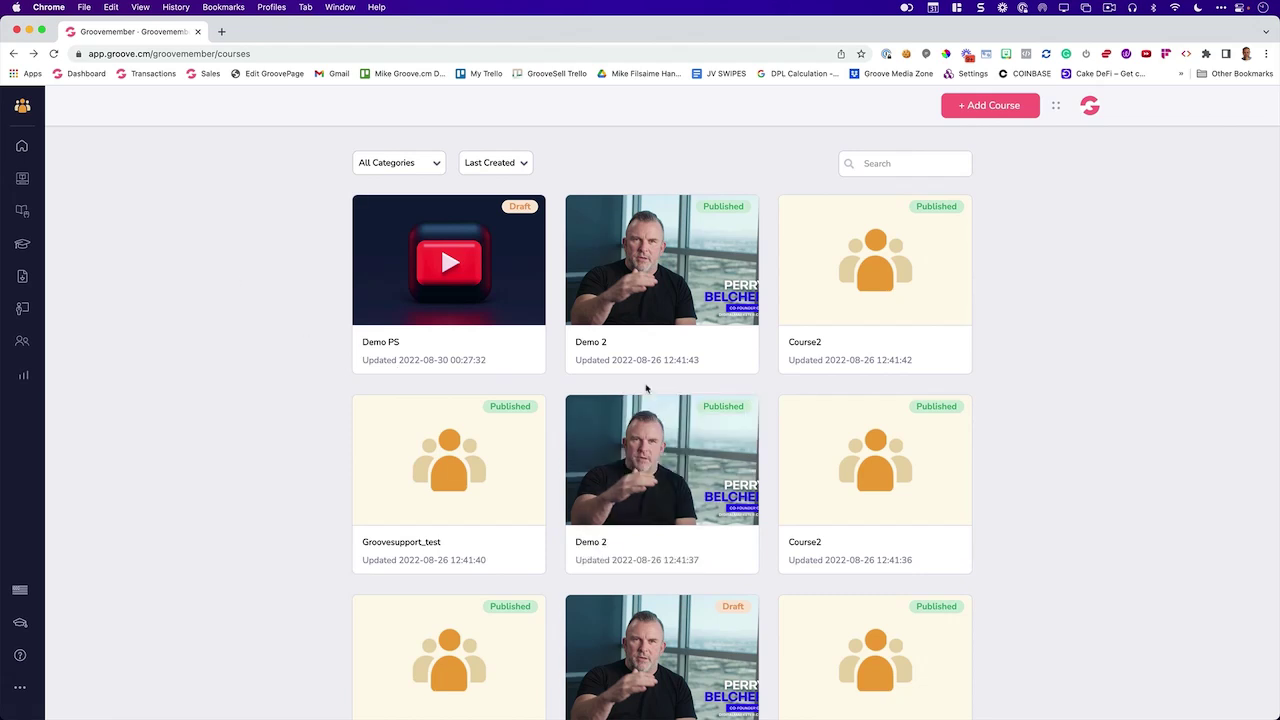
# Open the Demo 2 course in the GrooveMember editor, look over its course page, and open the Lesson under Module.
pyautogui.click(652, 264)
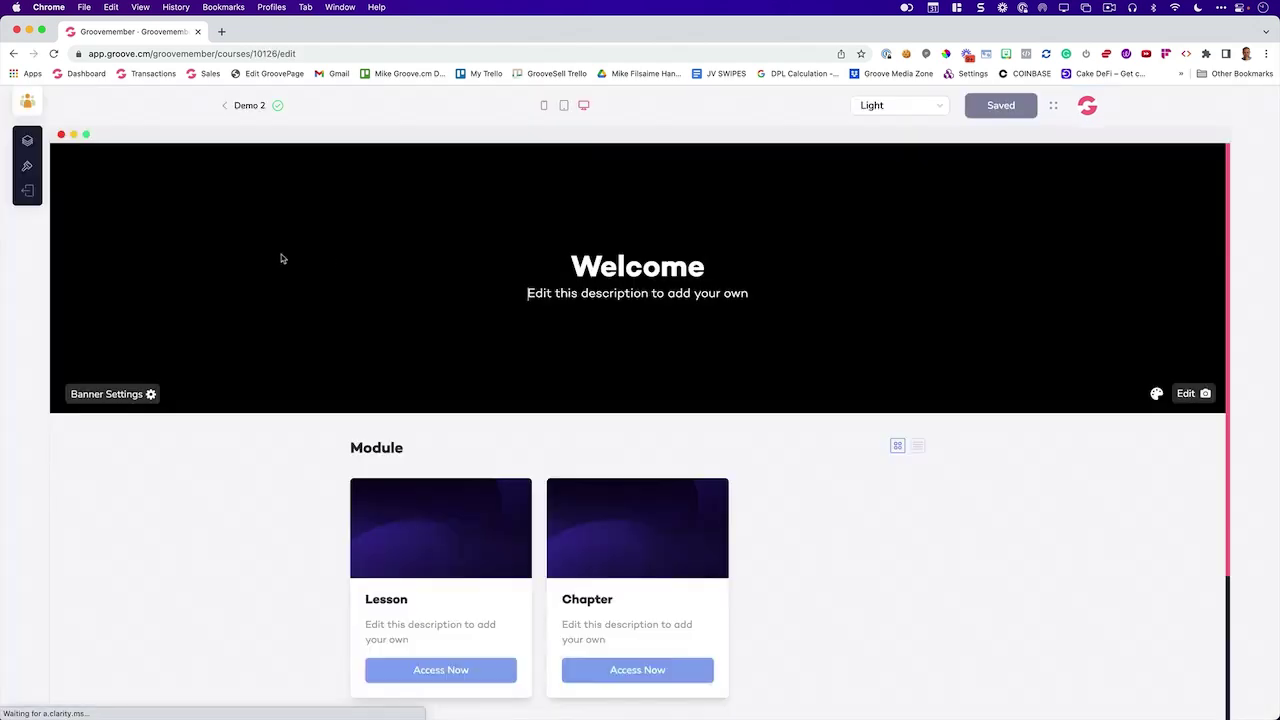
pyautogui.scroll(-3, 200, 260)
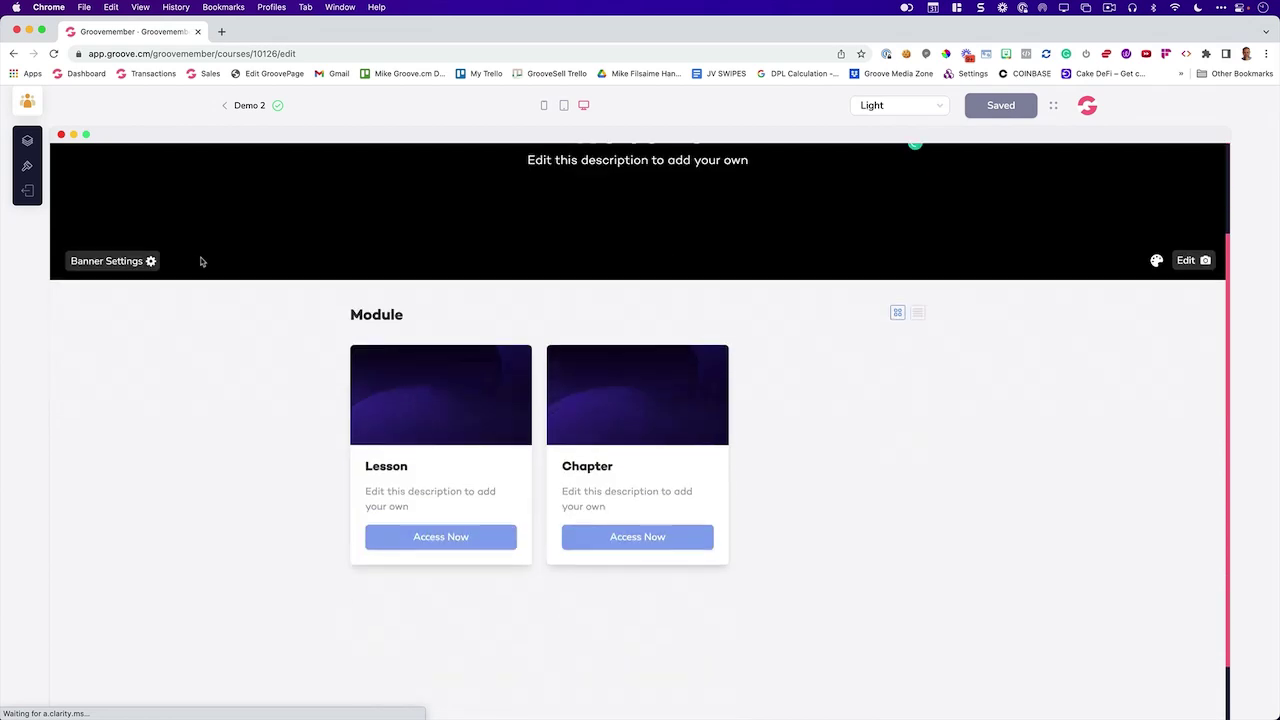
pyautogui.scroll(3, 200, 260)
pyautogui.scroll(-3, 390, 555)
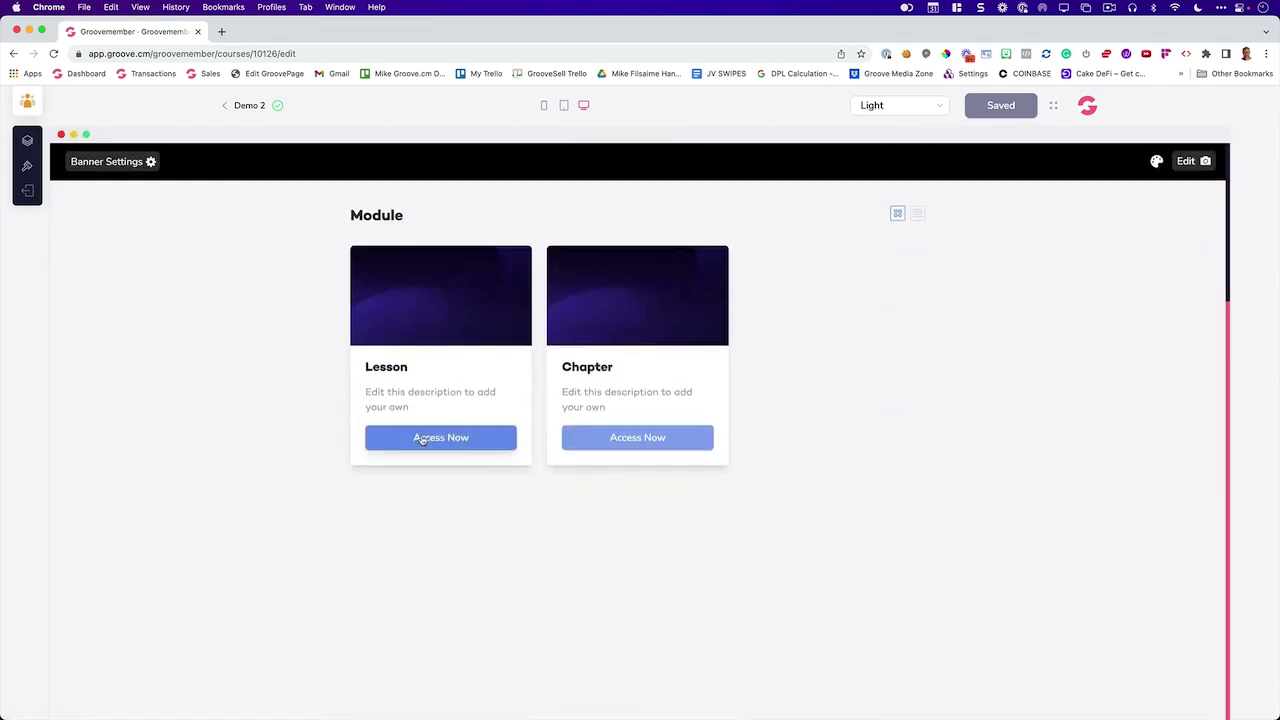
pyautogui.click(423, 440)
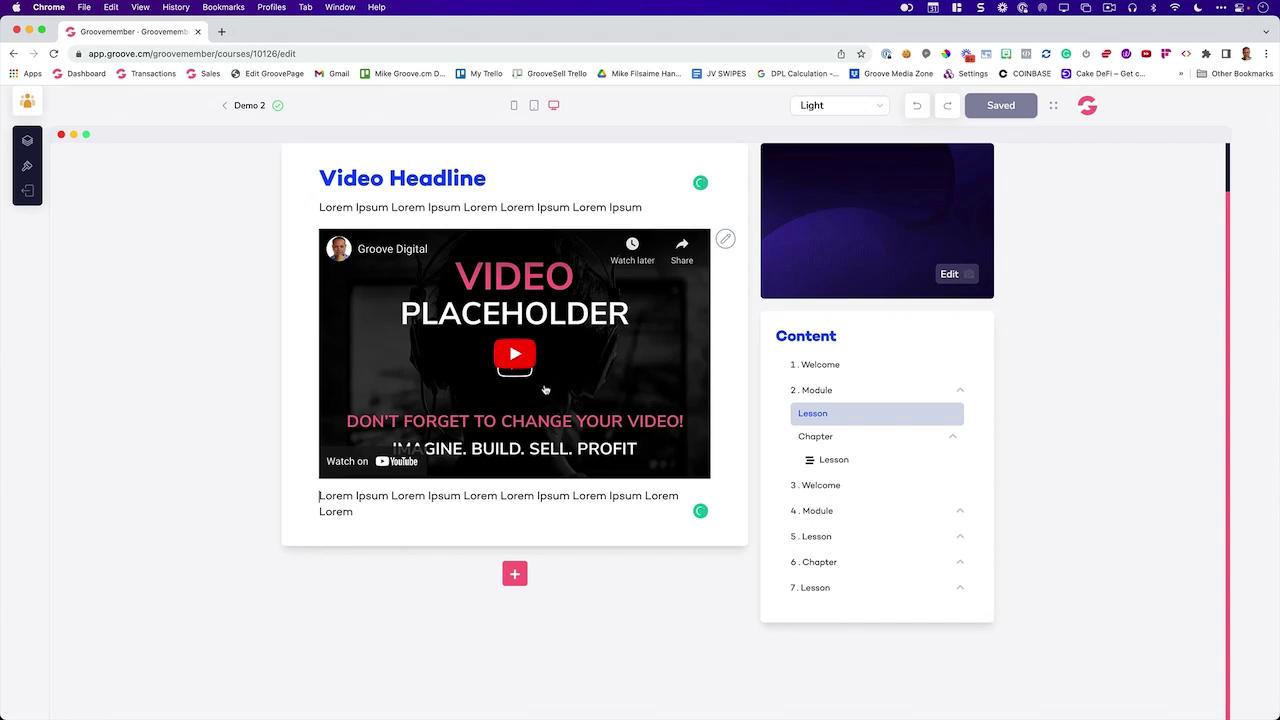
# Show the course outline, view the first Module's edit settings, and close them without changing anything.
pyautogui.click(27, 140)
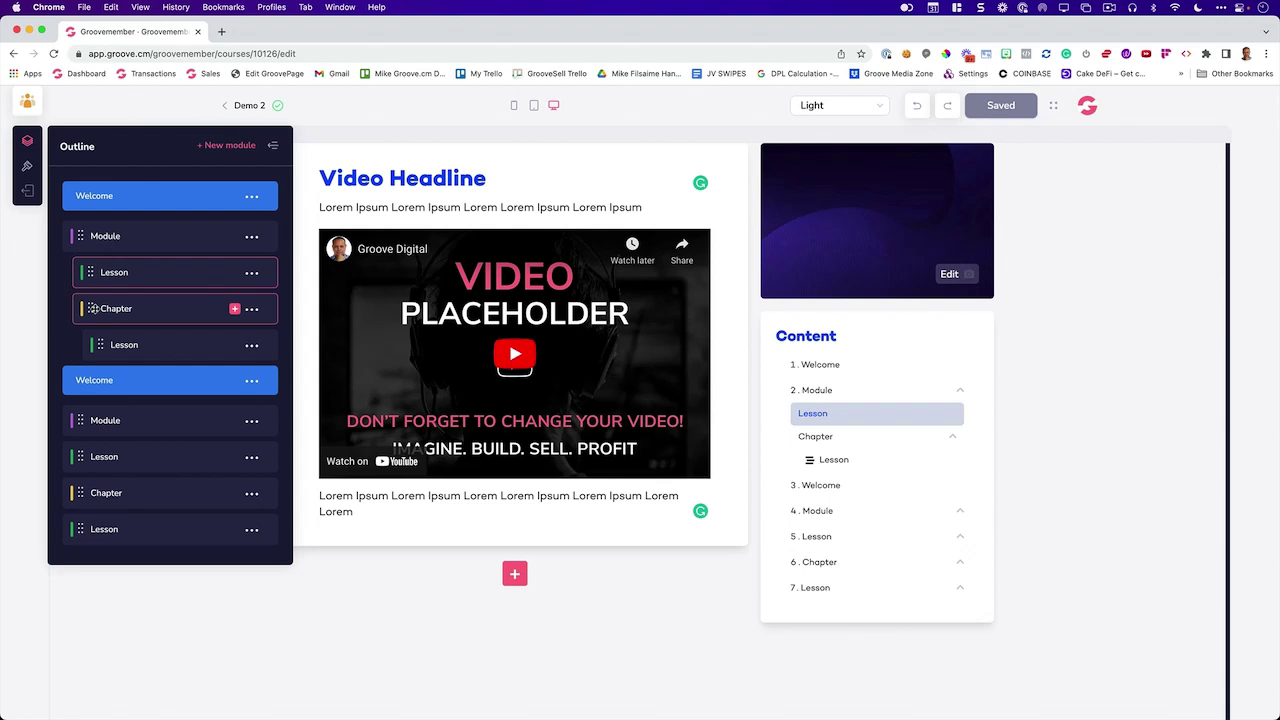
pyautogui.click(252, 238)
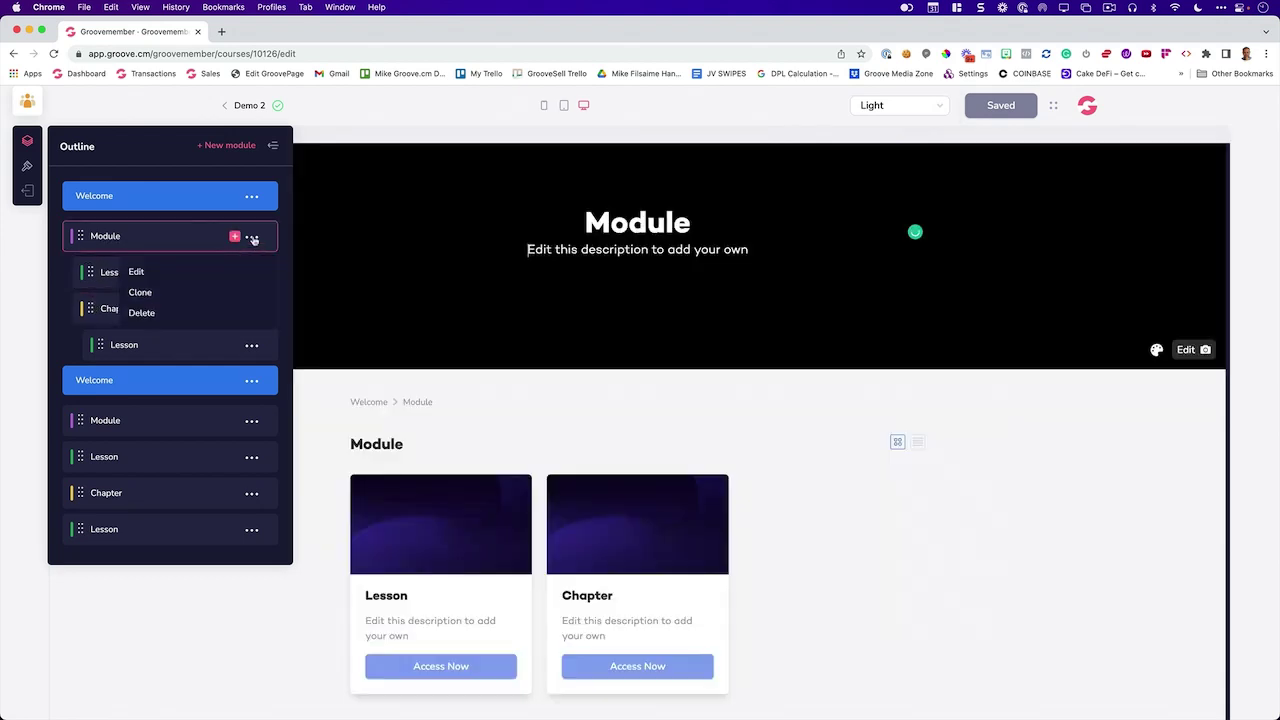
pyautogui.click(137, 274)
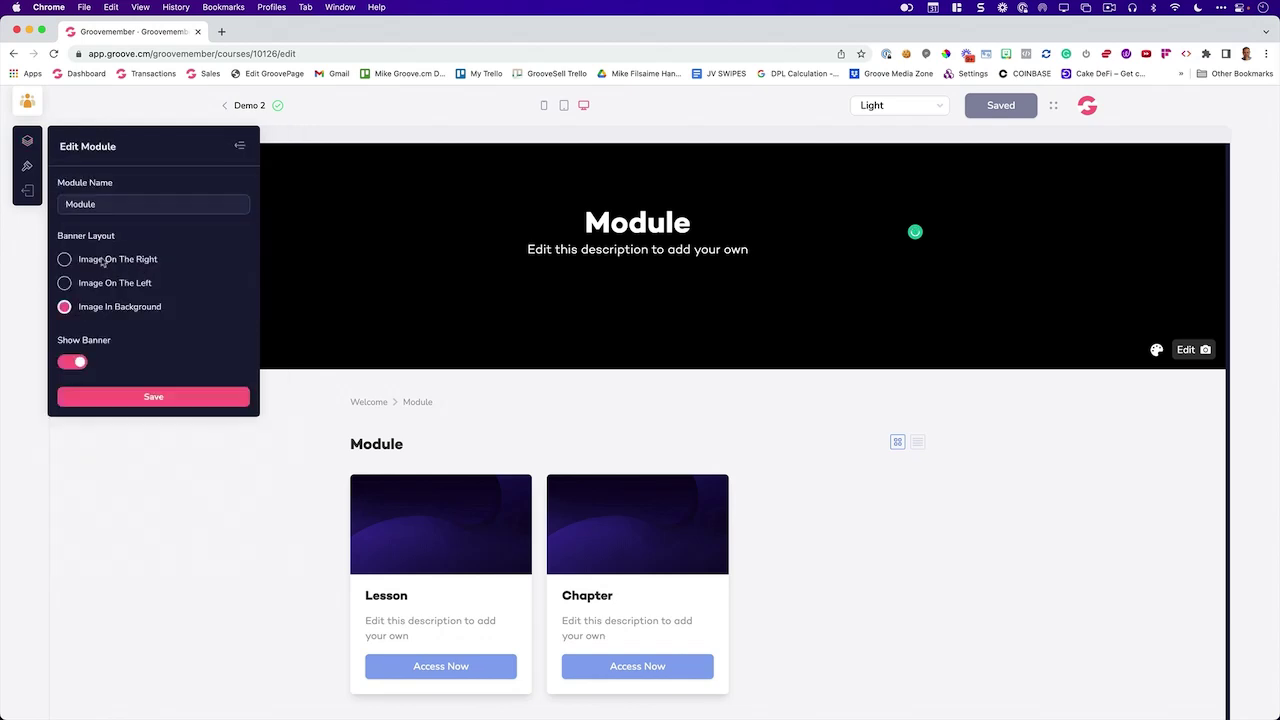
pyautogui.click(239, 147)
# Add a content block with the headline "Here" to the module's Lesson, followed by an accordion block.
pyautogui.click(430, 667)
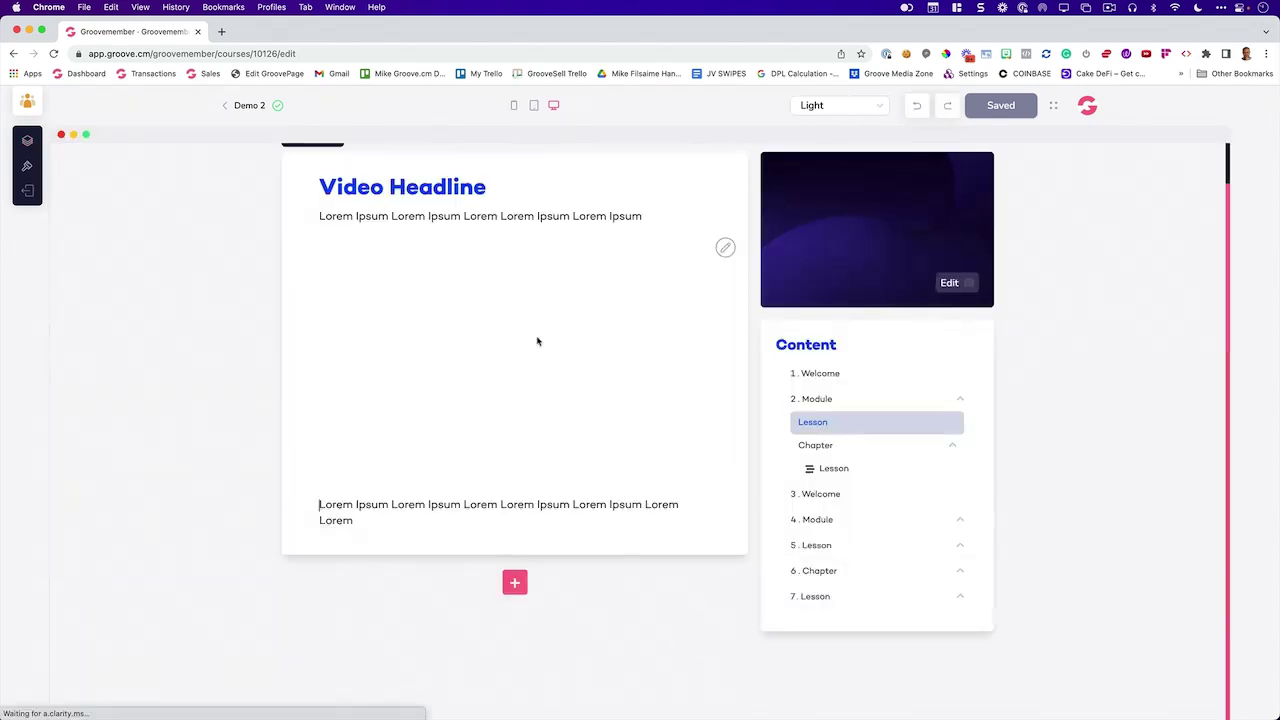
pyautogui.click(515, 584)
pyautogui.click(509, 466)
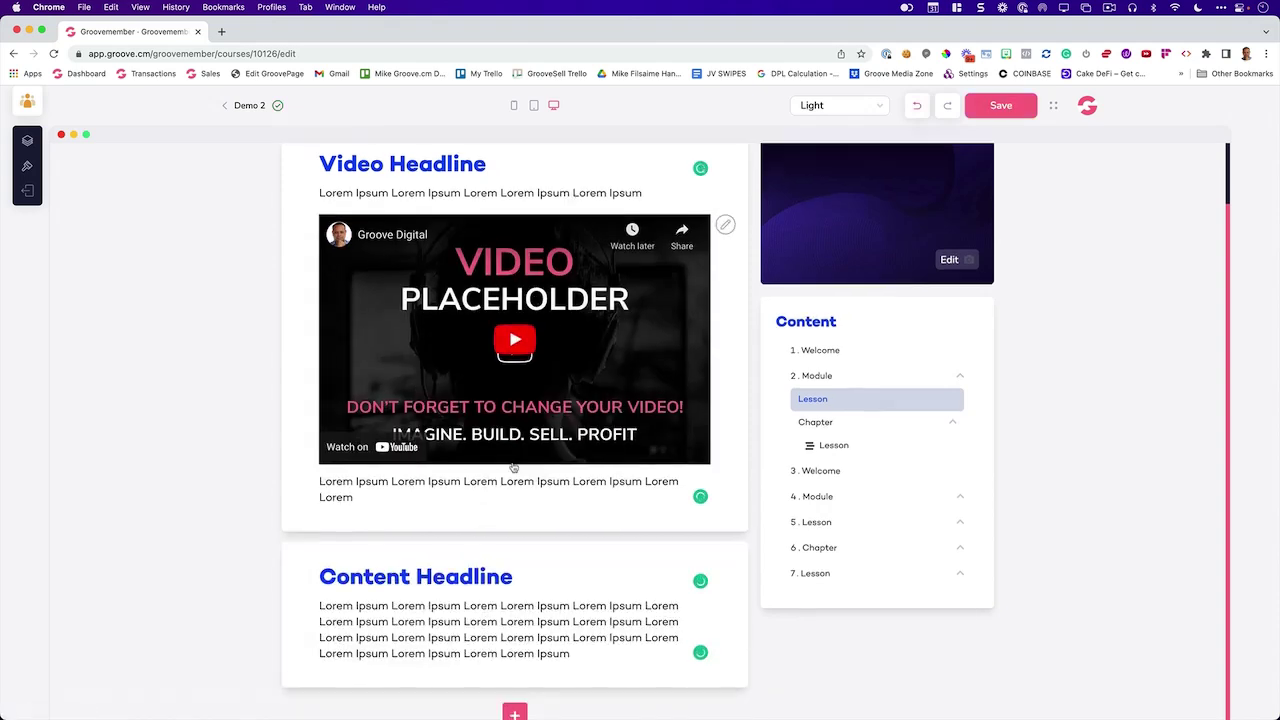
pyautogui.tripleClick(443, 581)
pyautogui.write('Here')
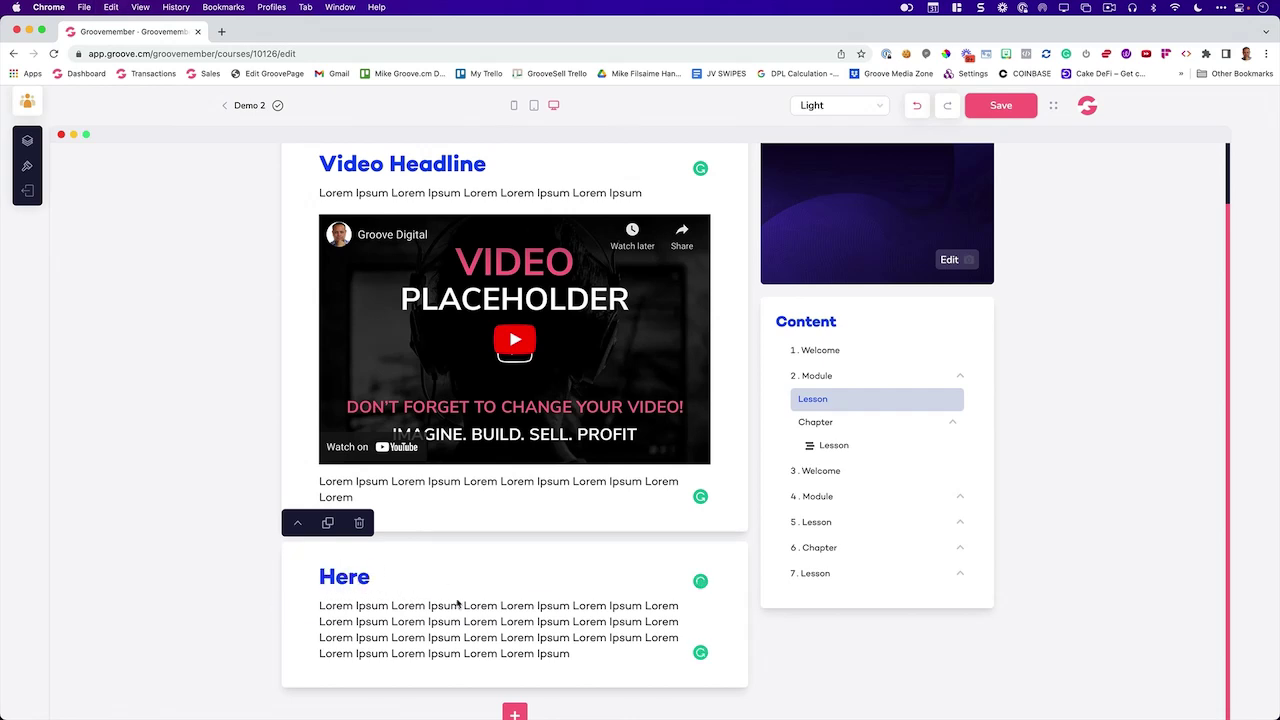
pyautogui.click(514, 712)
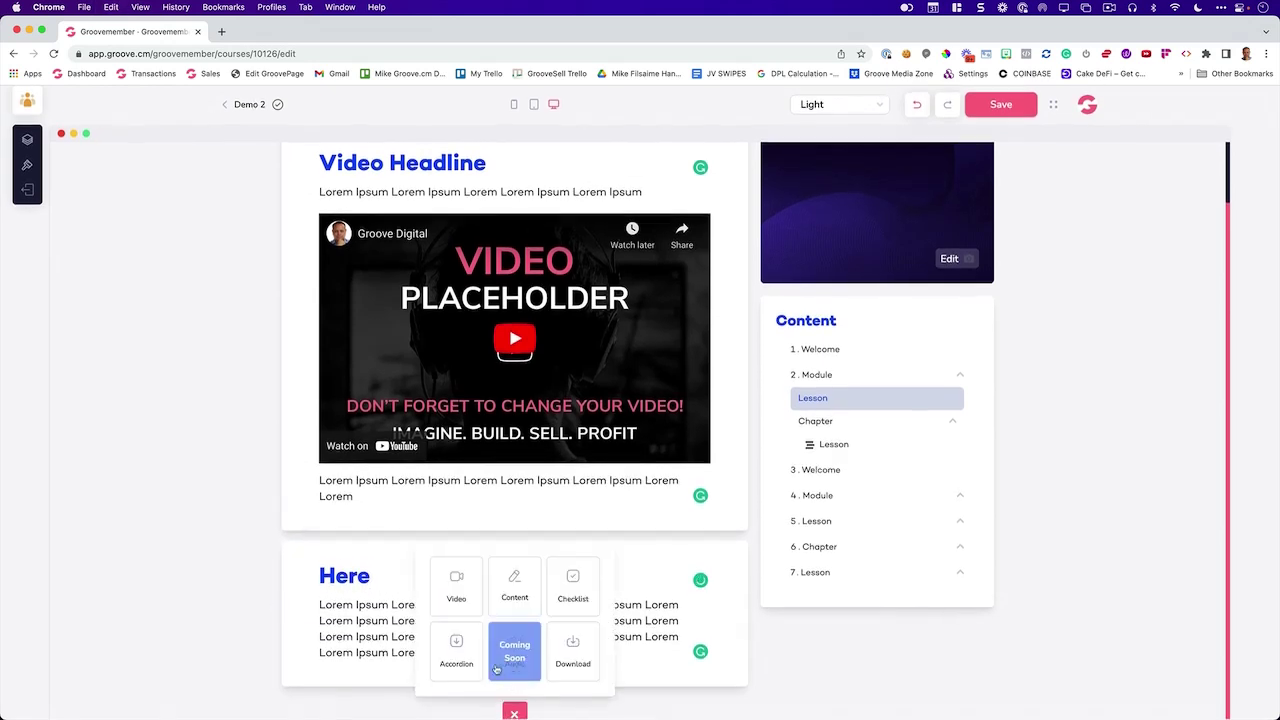
pyautogui.click(455, 653)
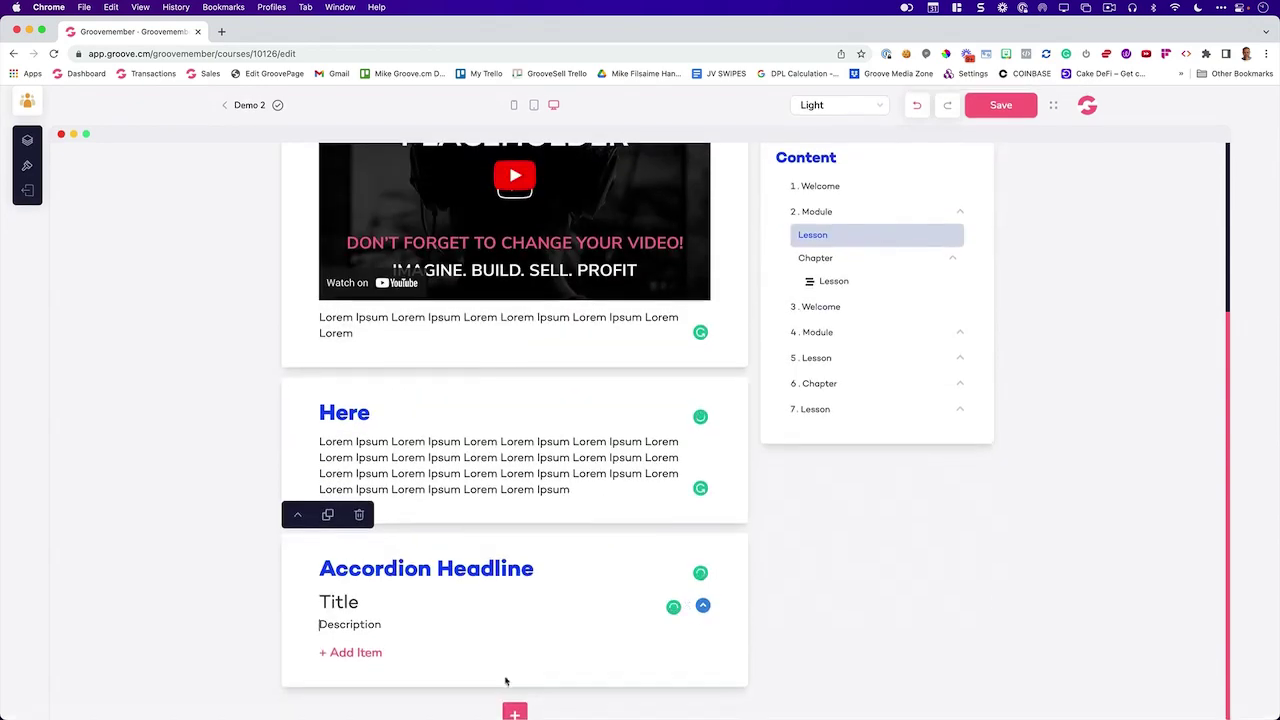
# Try adding extra items to the accordion block and remove them again.
pyautogui.click(364, 662)
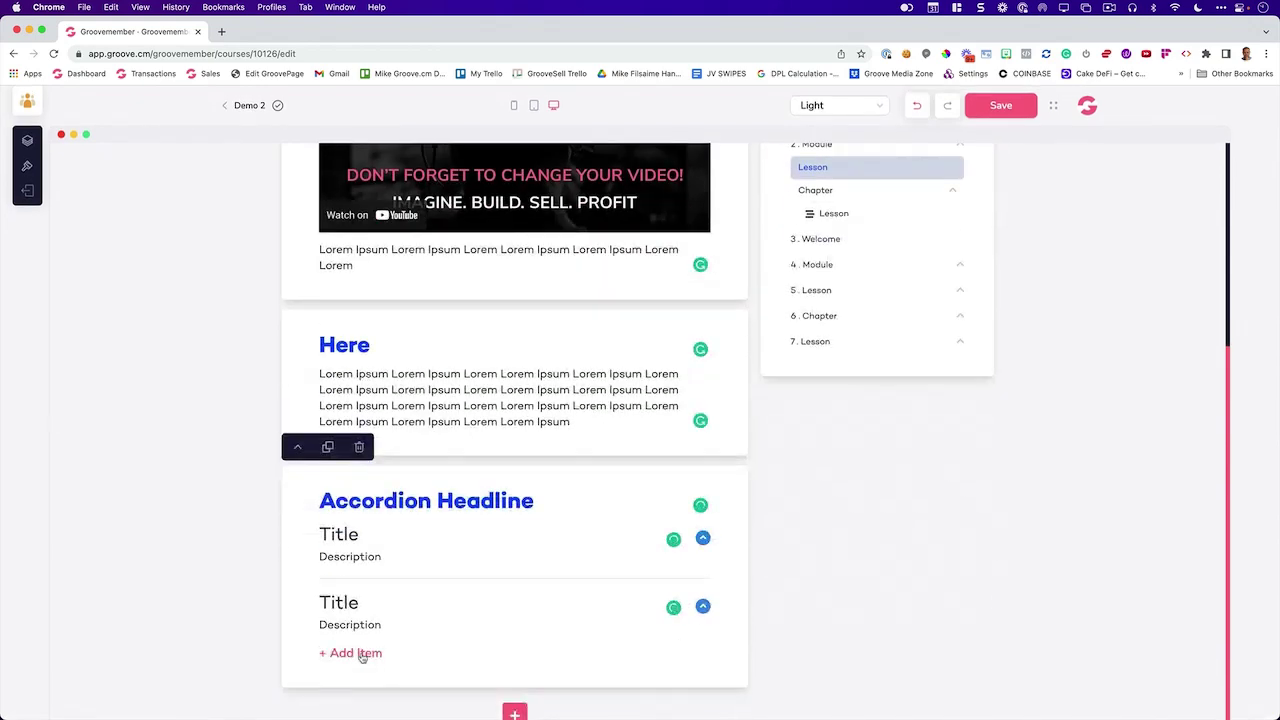
pyautogui.click(364, 654)
pyautogui.click(689, 607)
pyautogui.click(688, 538)
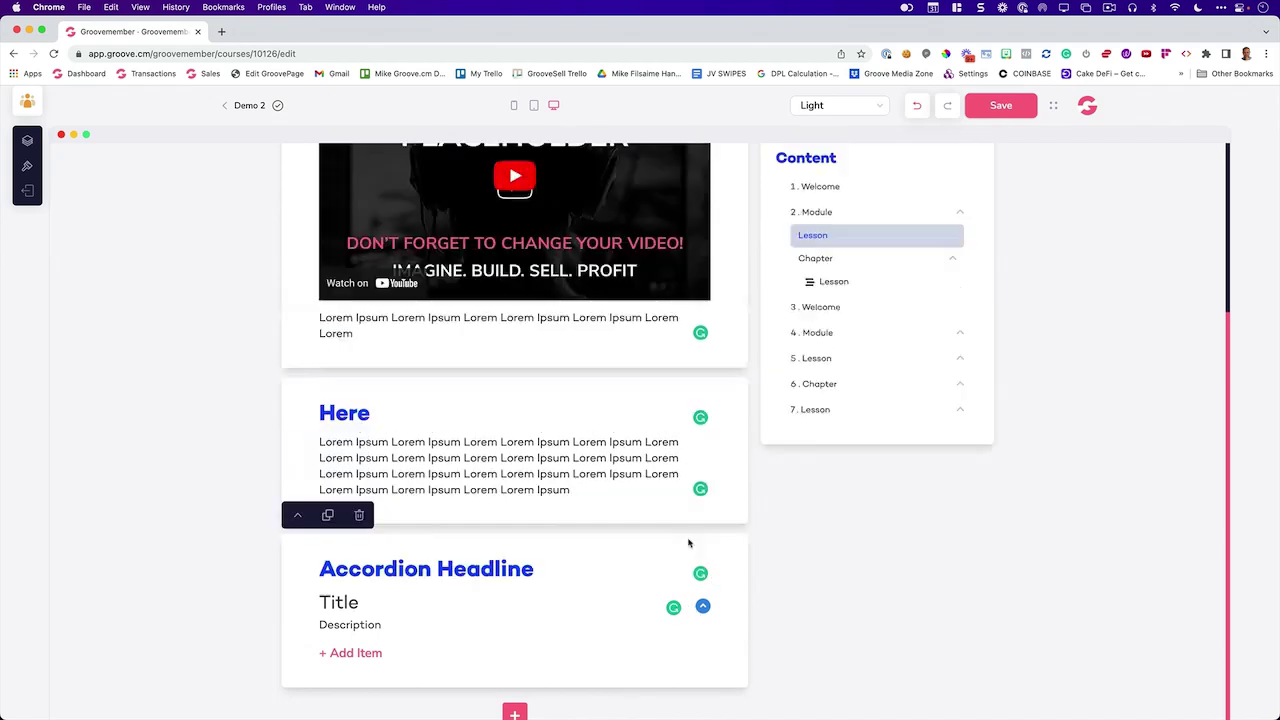
# Turn off the browser extensions that overlay the editor and move the accordion block above the "Here" content block.
pyautogui.click(1086, 56)
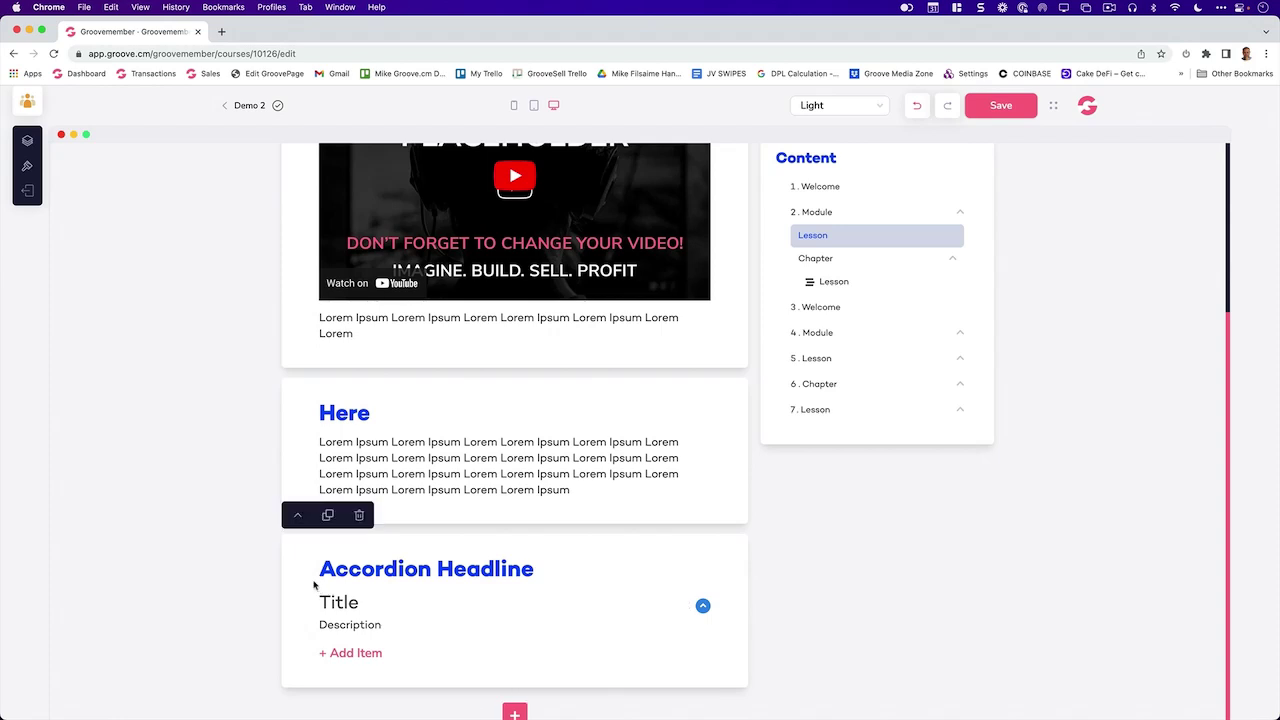
pyautogui.click(296, 516)
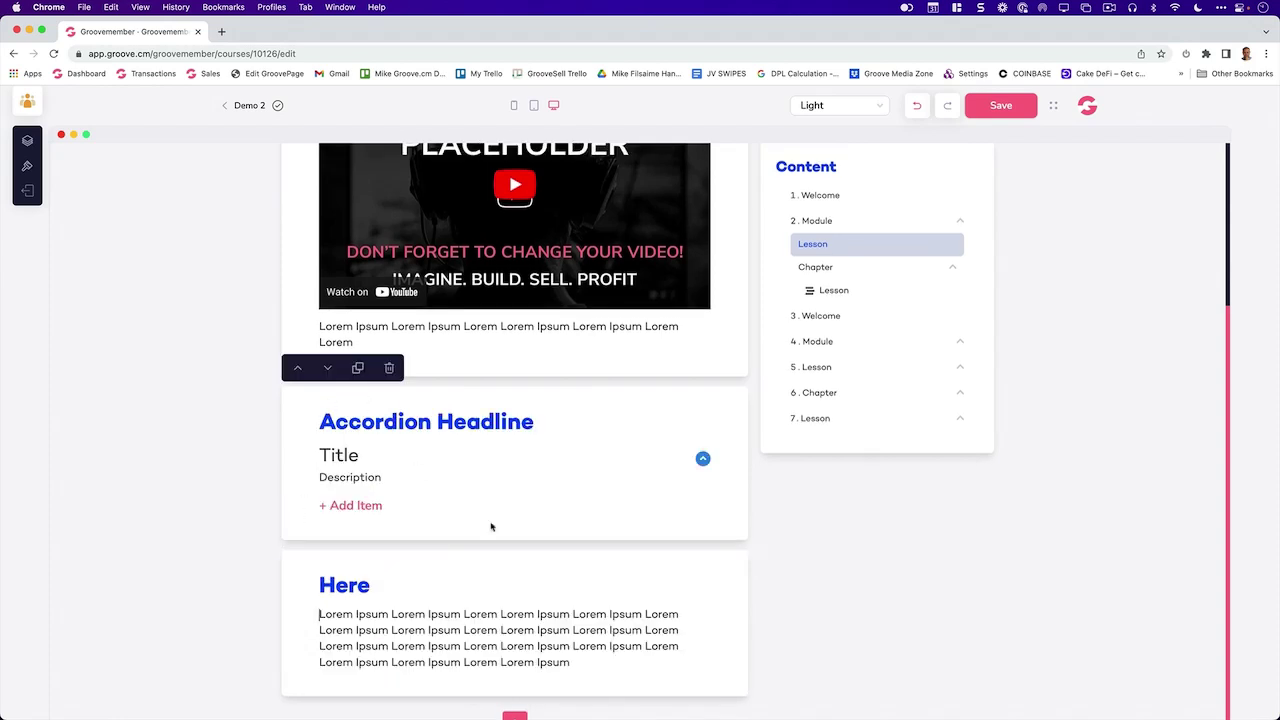
# Add a checklist block below the "Here" content block with two extra items, trying the list layout and returning to the grid layout.
pyautogui.scroll(-1, 514, 703)
pyautogui.click(514, 713)
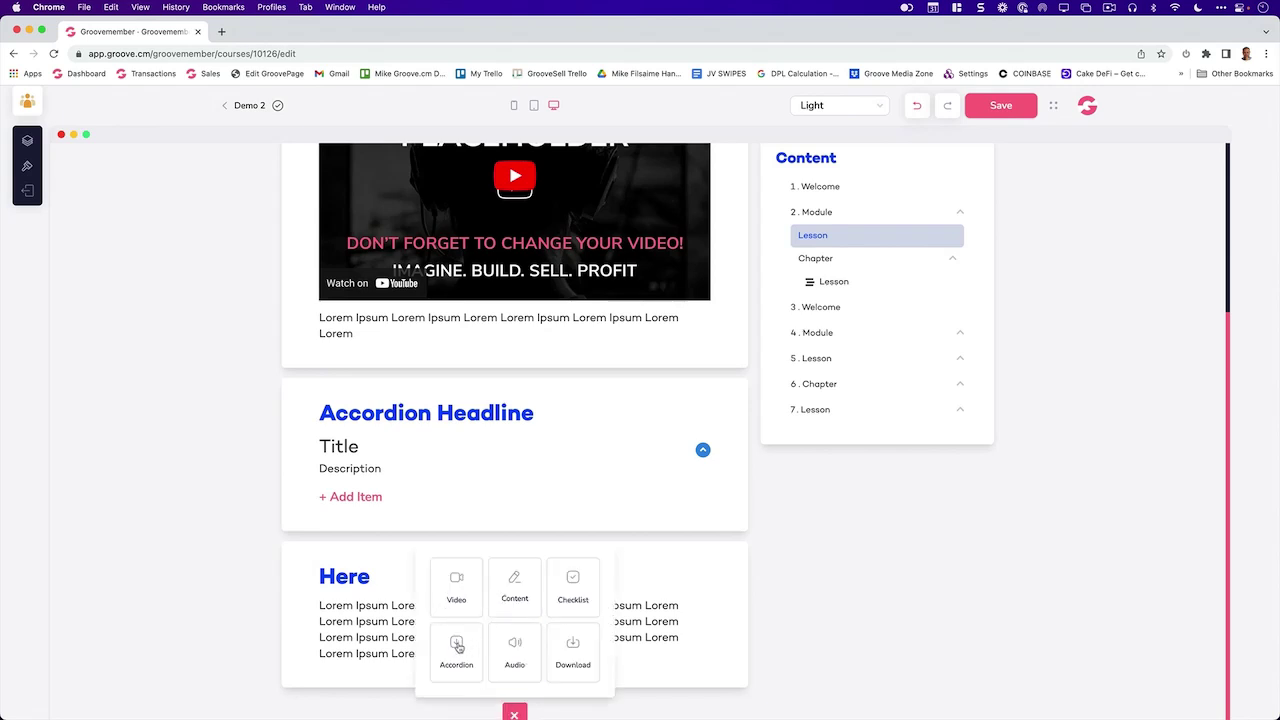
pyautogui.click(576, 588)
pyautogui.scroll(-3, 560, 586)
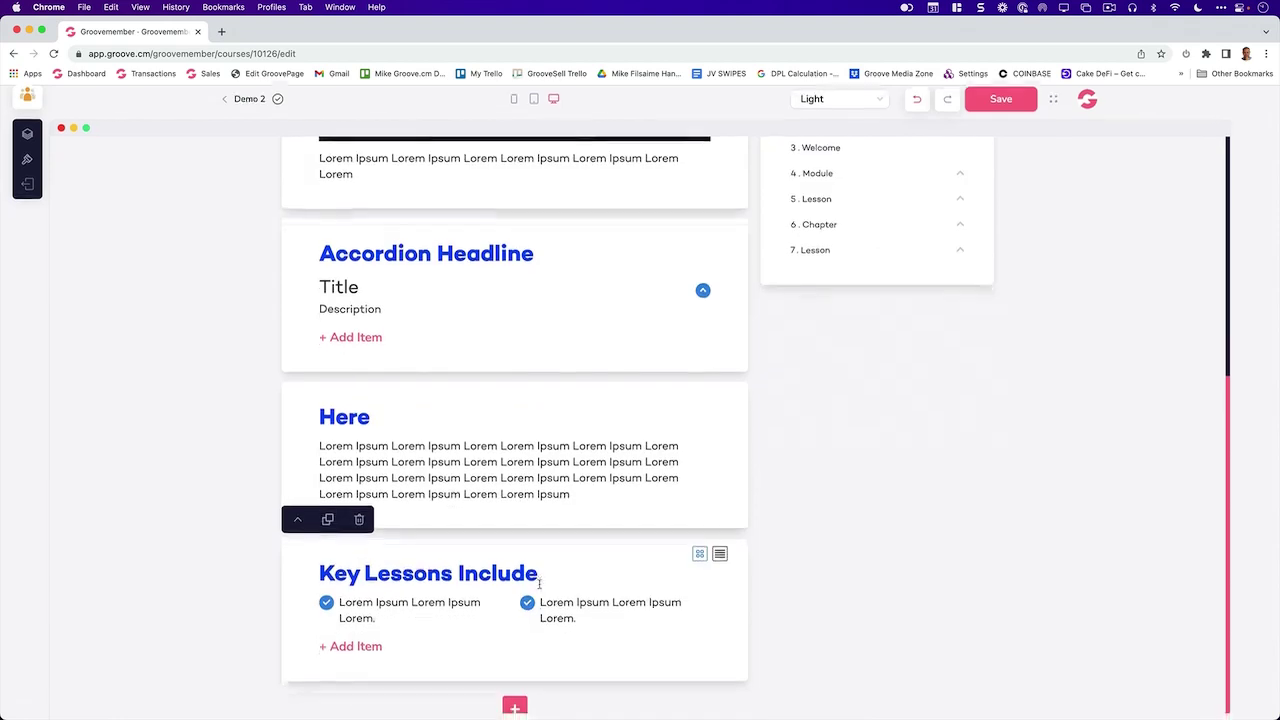
pyautogui.click(350, 647)
pyautogui.scroll(-1, 388, 618)
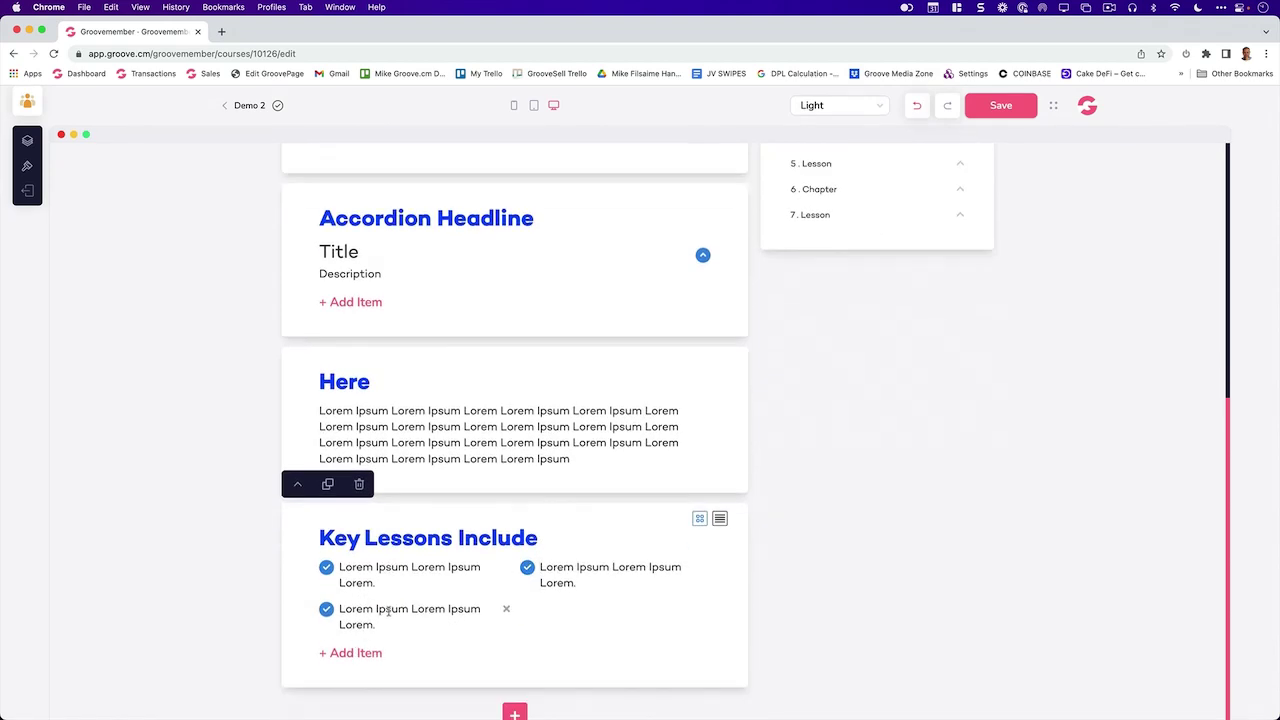
pyautogui.click(353, 655)
pyautogui.click(718, 524)
pyautogui.click(700, 521)
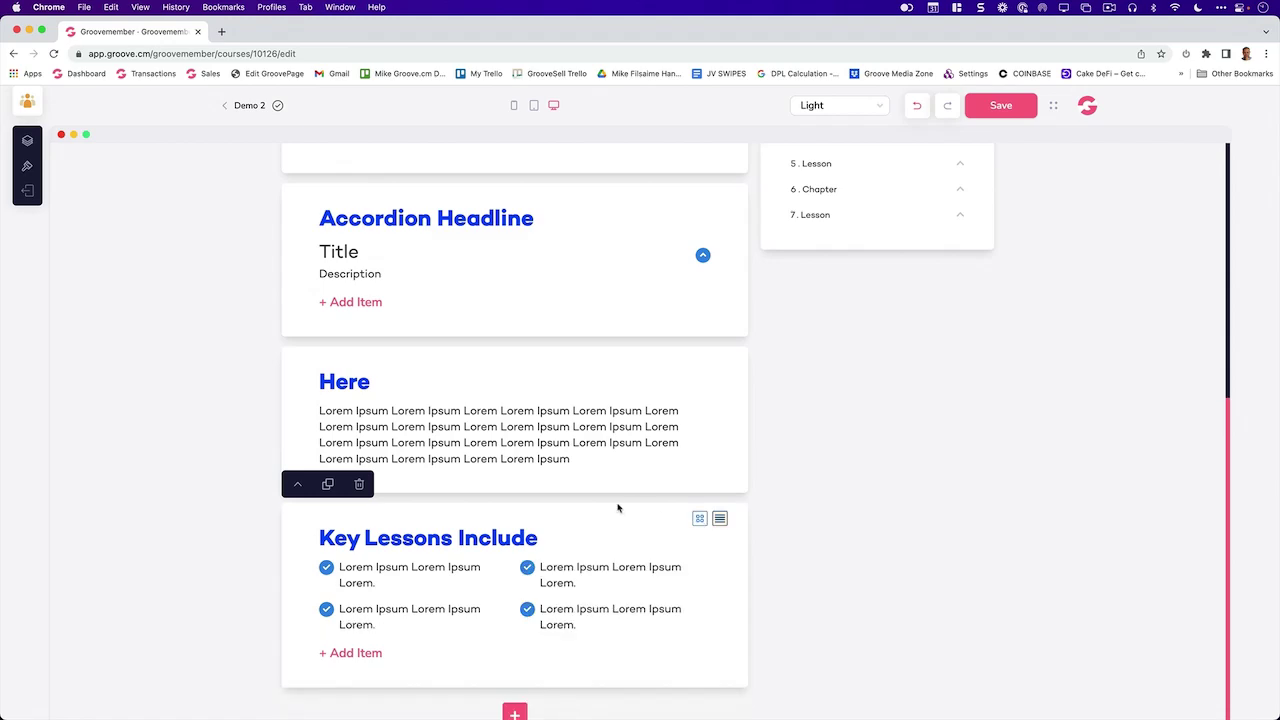
# Try the Dark theme on the course page and restore the Light theme.
pyautogui.scroll(6, 617, 508)
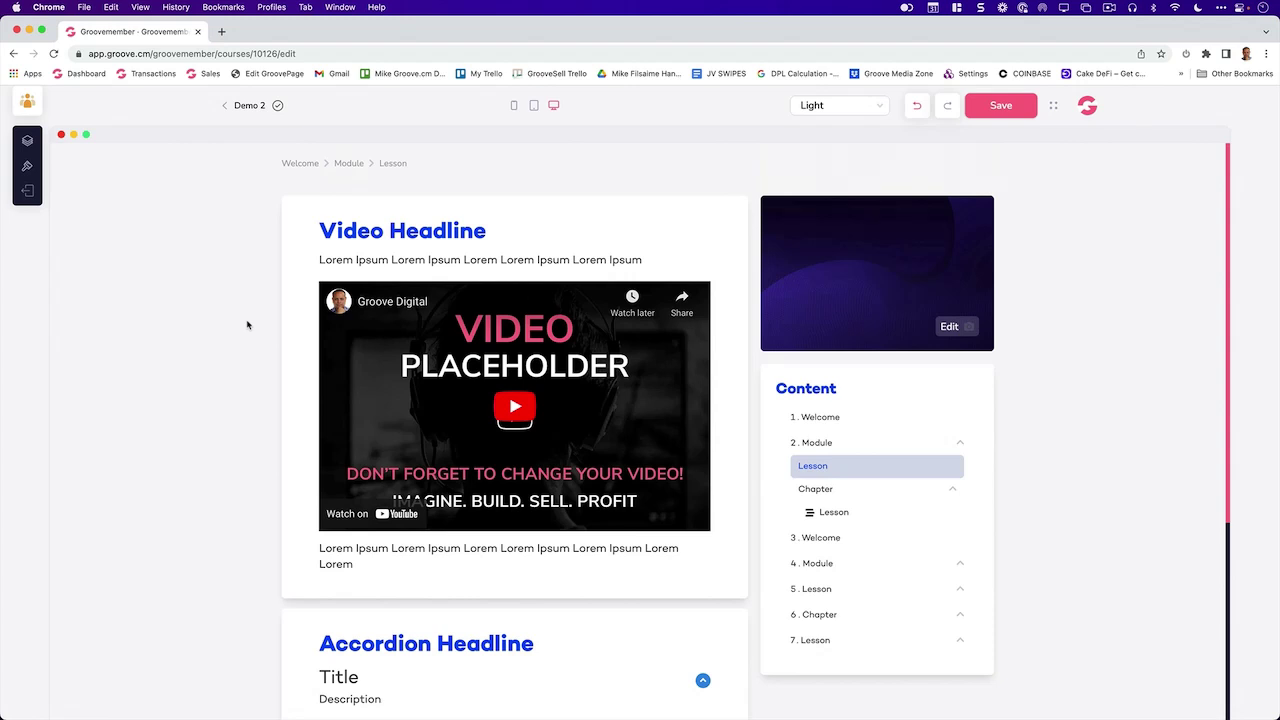
pyautogui.click(840, 105)
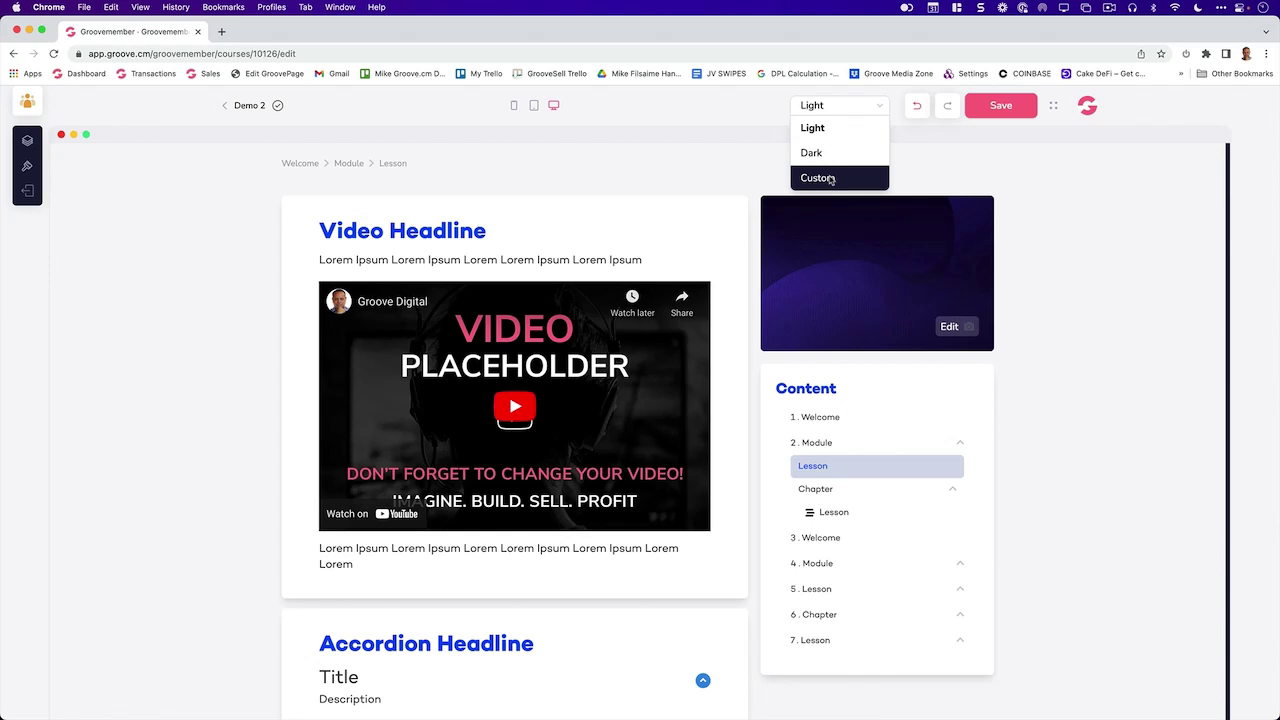
pyautogui.click(822, 152)
pyautogui.click(831, 106)
pyautogui.click(826, 124)
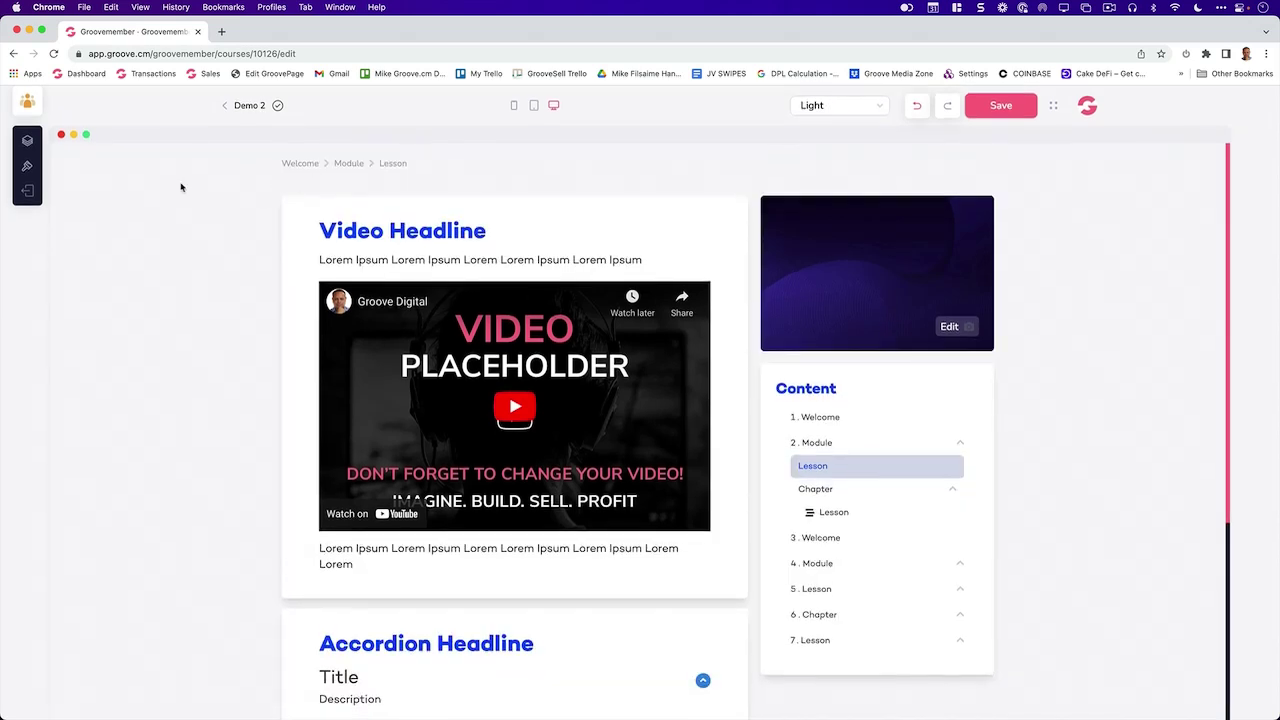
# Go to GrooveVideo from the Groove dashboard and filter the video library by the VSLs category.
pyautogui.click(86, 76)
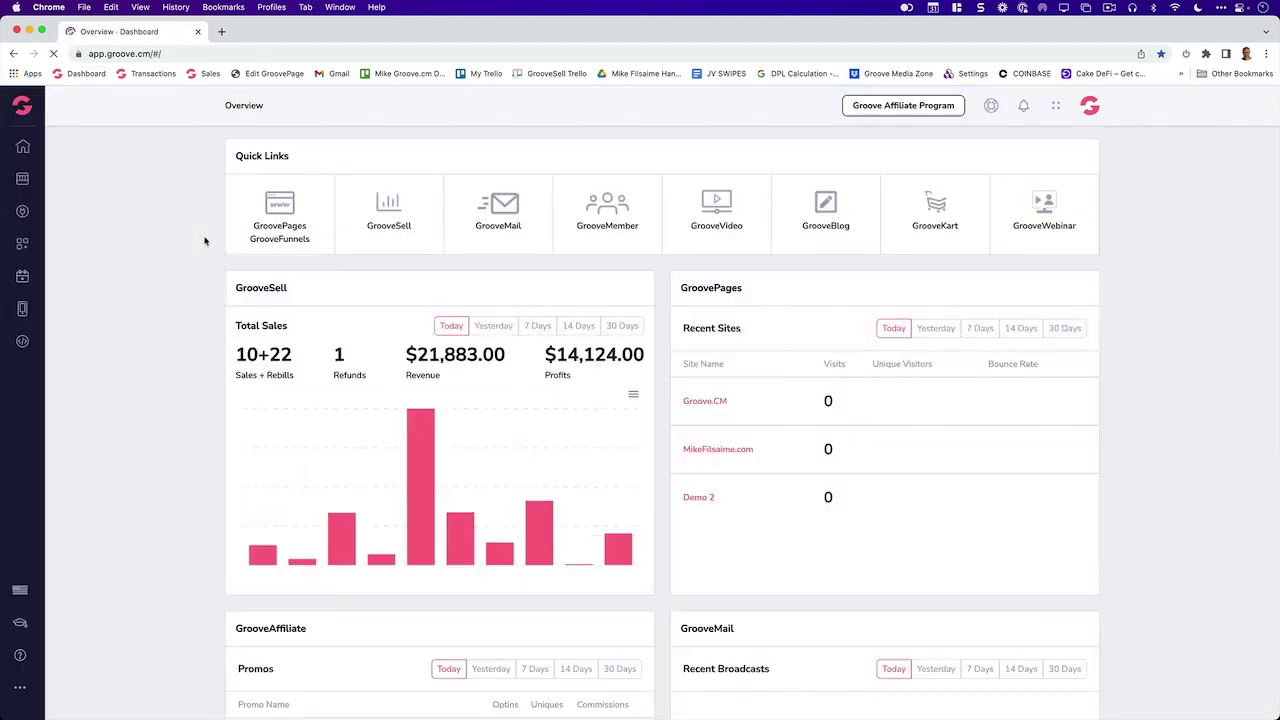
pyautogui.click(710, 215)
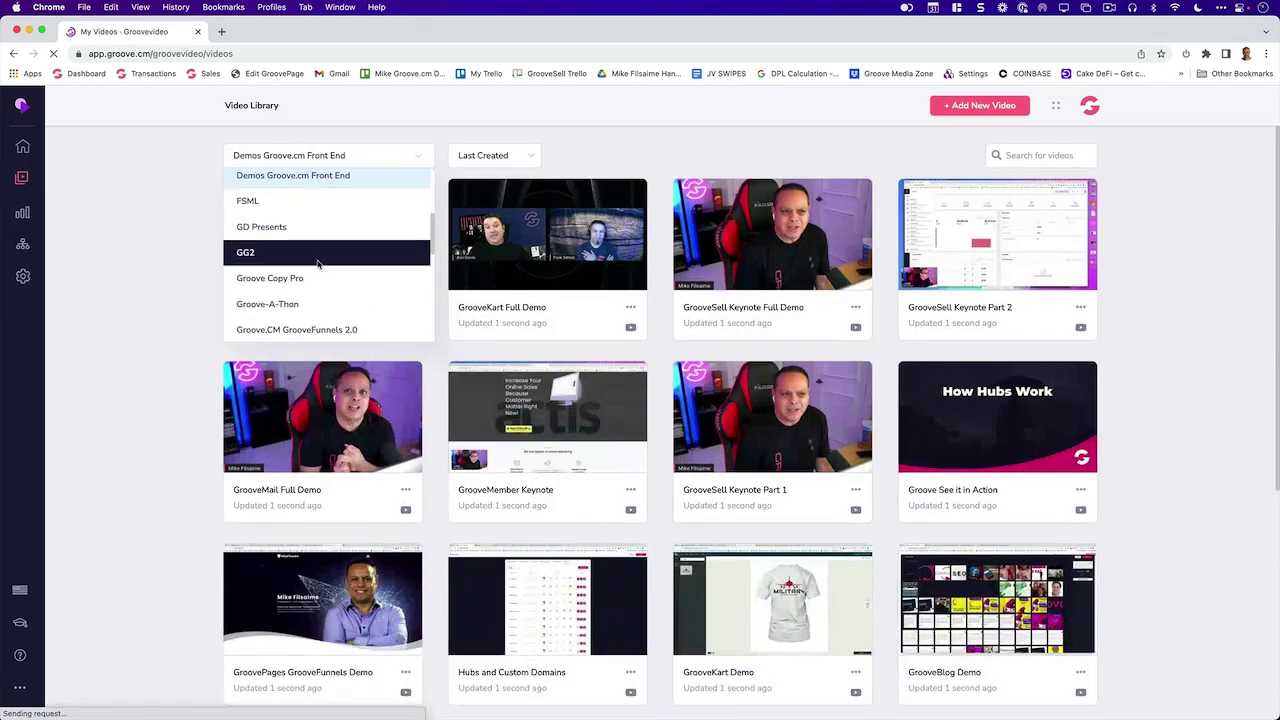
pyautogui.scroll(-5, 322, 260)
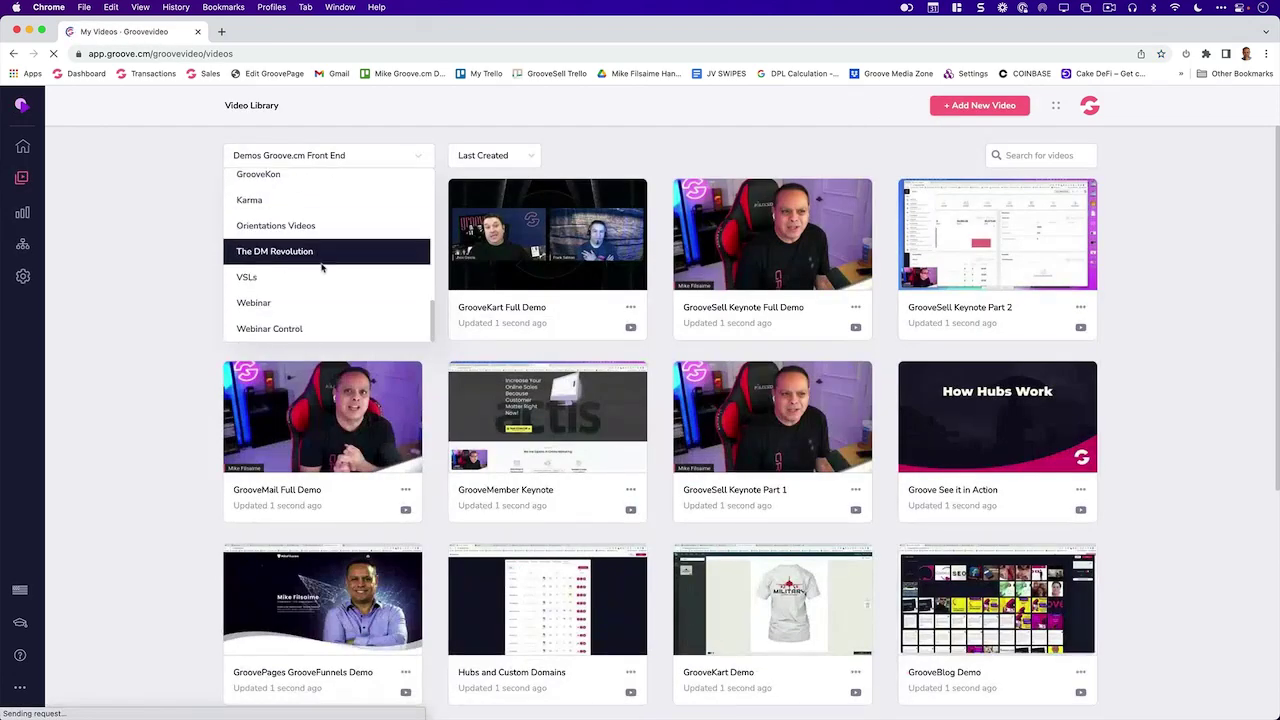
pyautogui.click(322, 275)
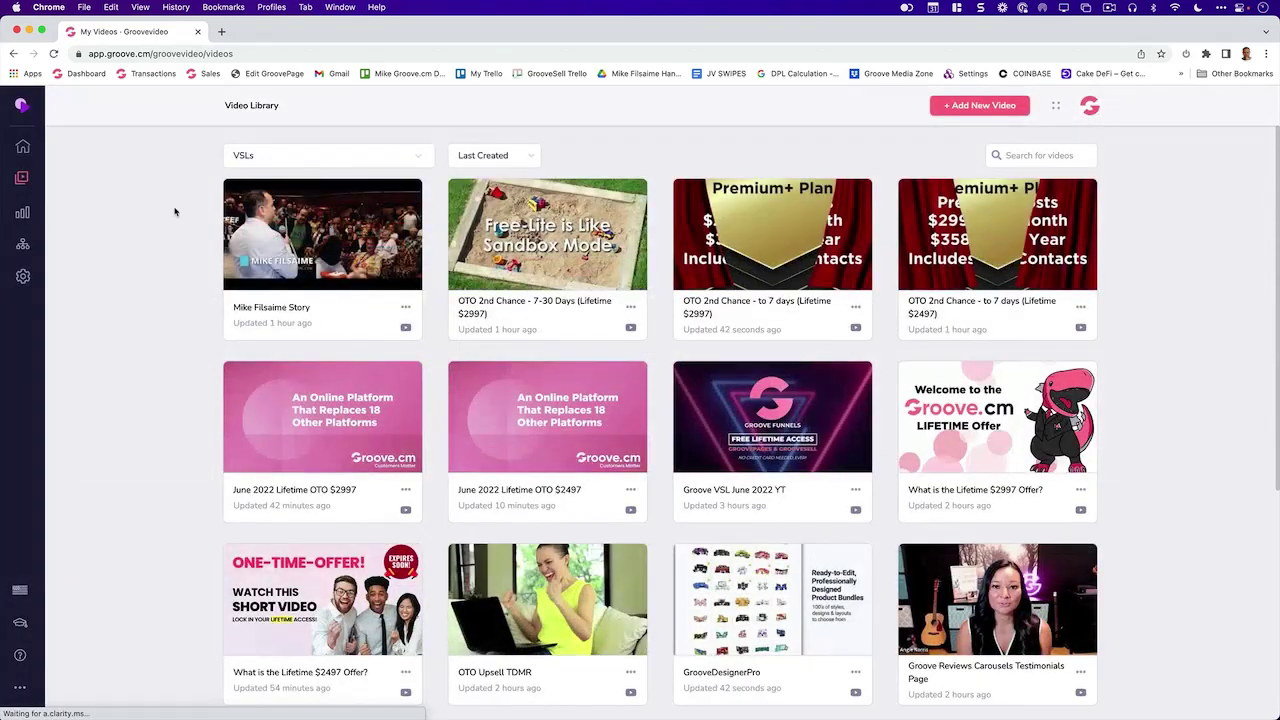
# Open the first VSL video's details and view the available player themes without changing the current one.
pyautogui.click(364, 234)
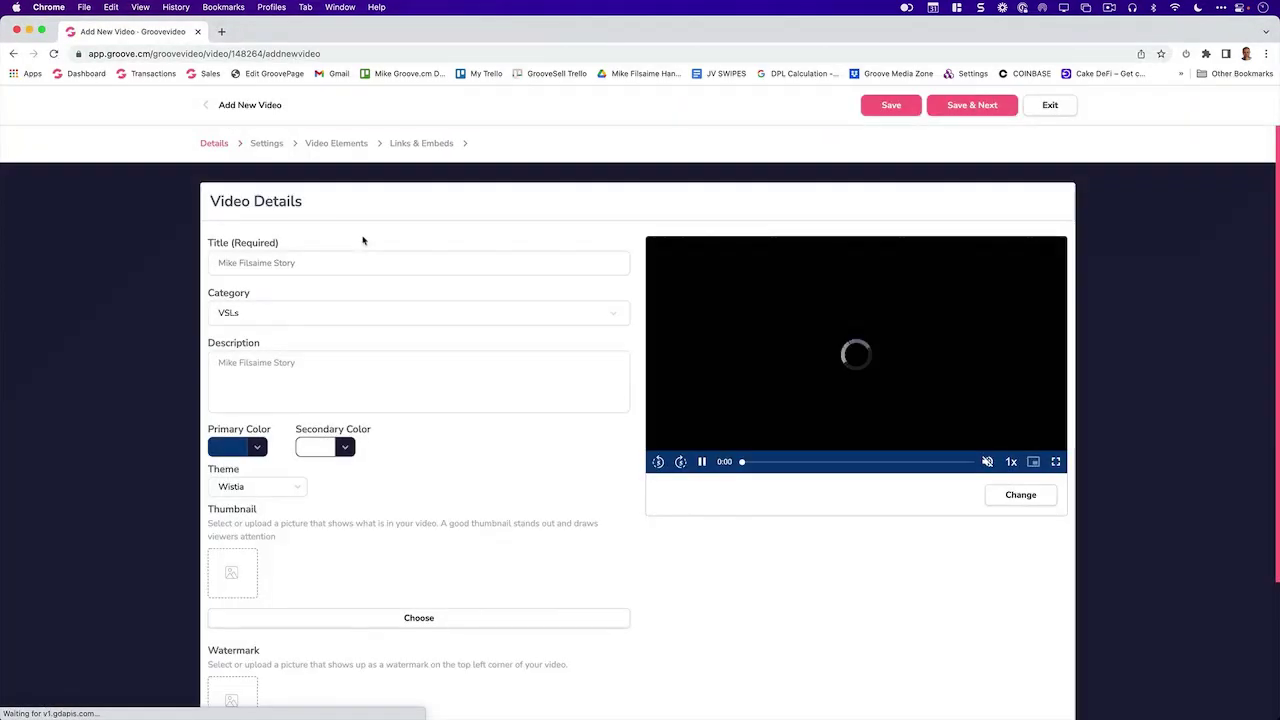
pyautogui.scroll(-2, 350, 210)
pyautogui.click(273, 399)
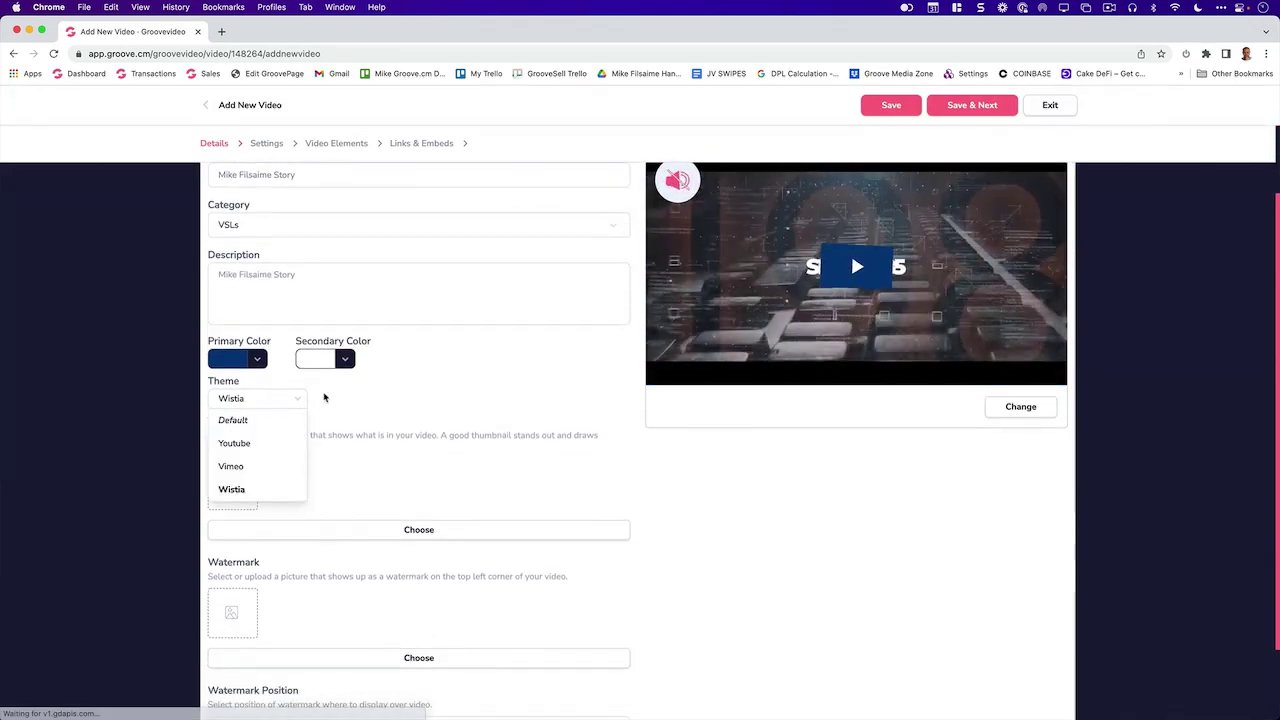
# Examine the video's playback settings, including autoplay and "Click for sound", and test the preview player.
pyautogui.click(266, 143)
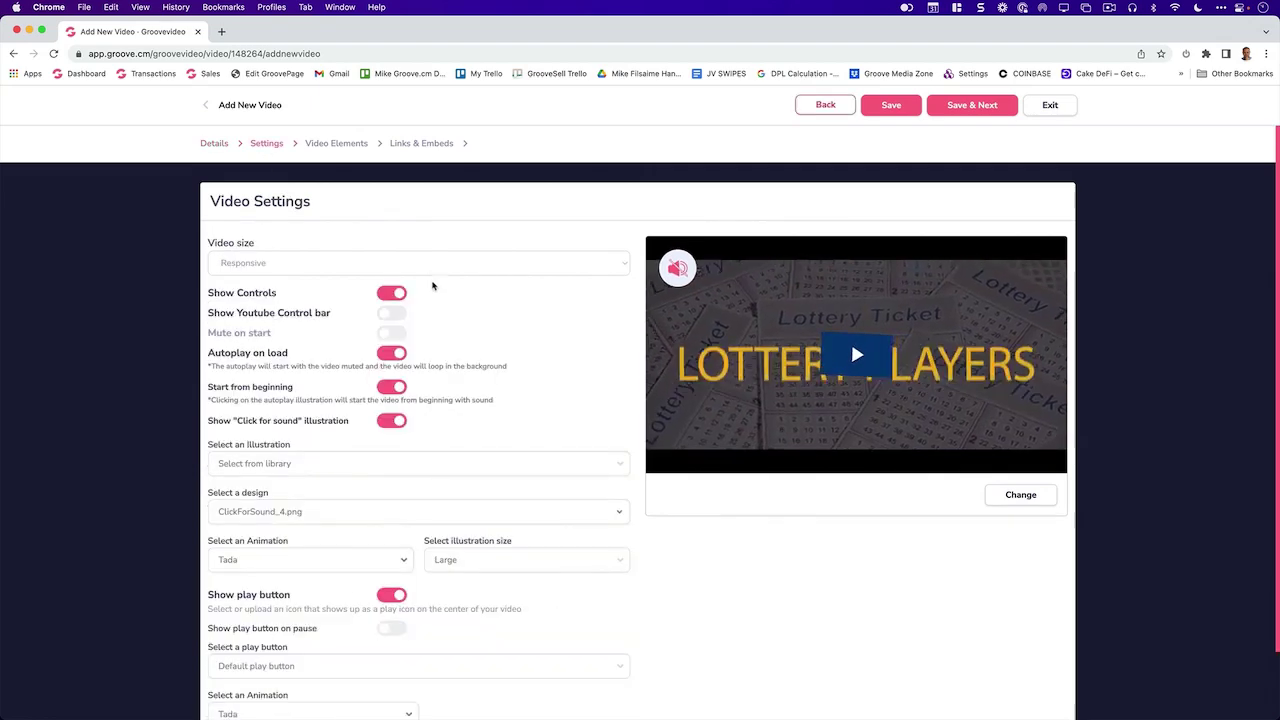
pyautogui.scroll(-1, 432, 286)
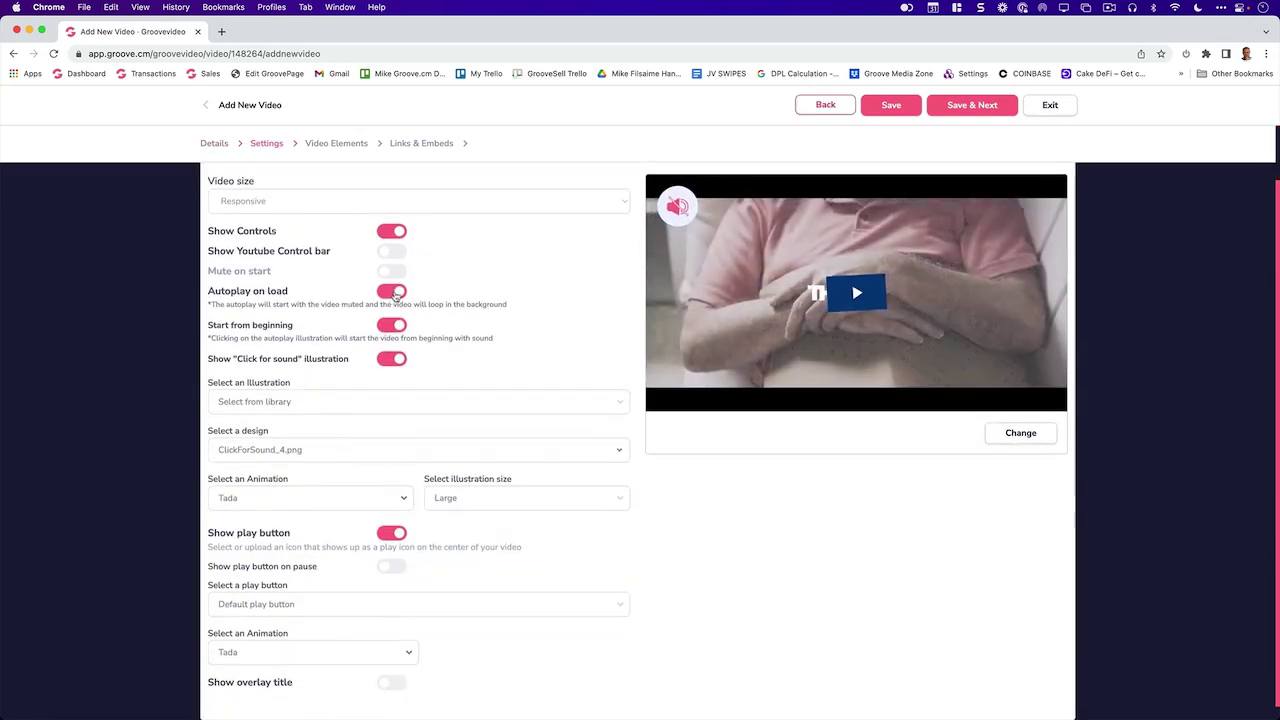
pyautogui.moveTo(857, 294)
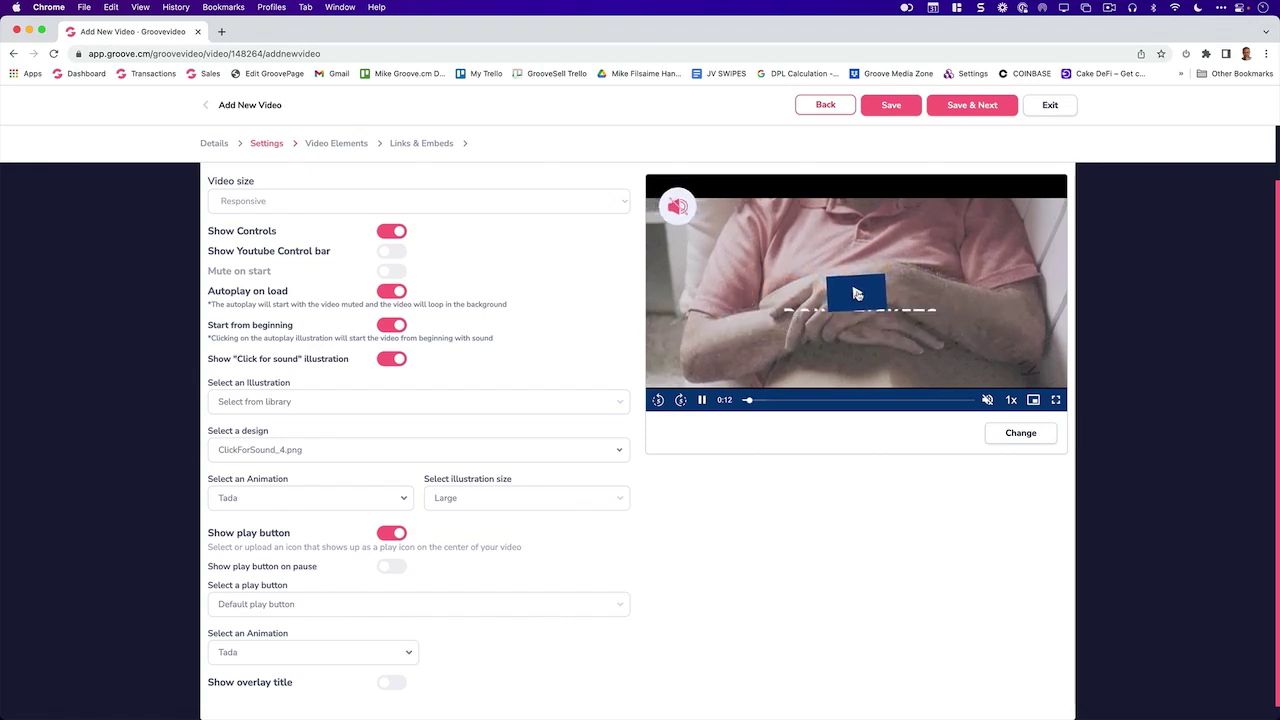
pyautogui.click(857, 294)
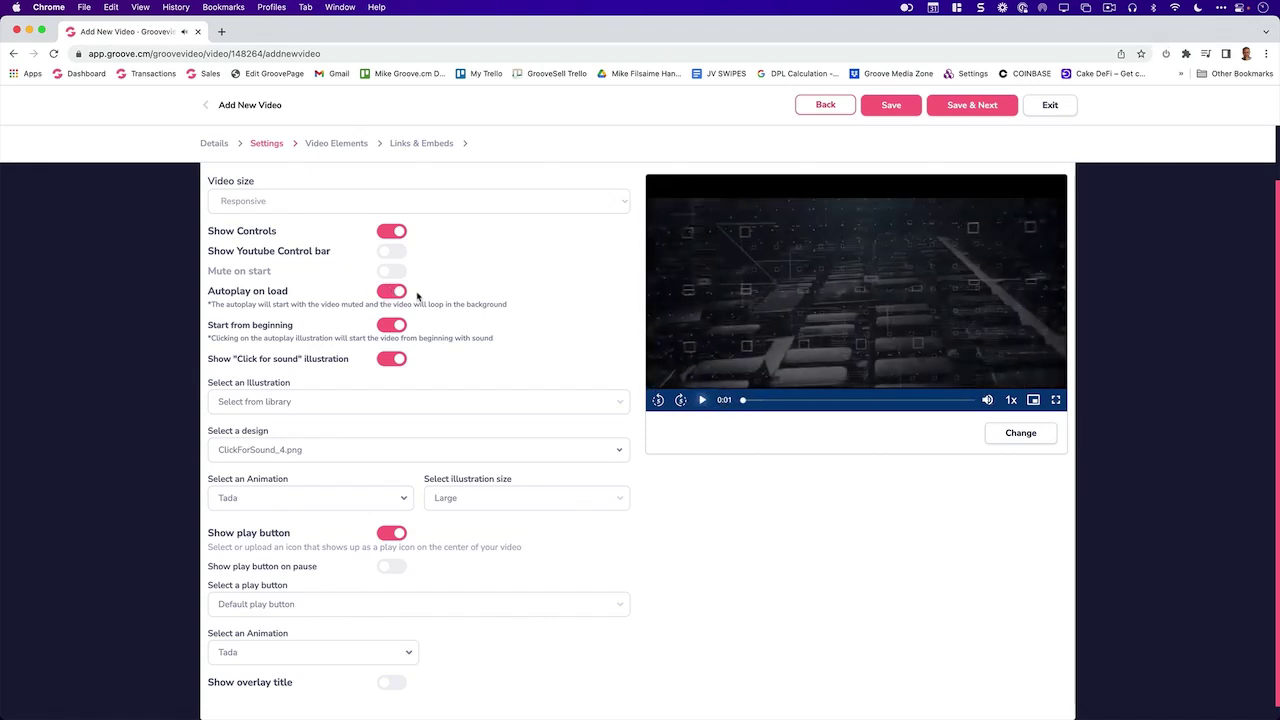
pyautogui.scroll(1, 400, 477)
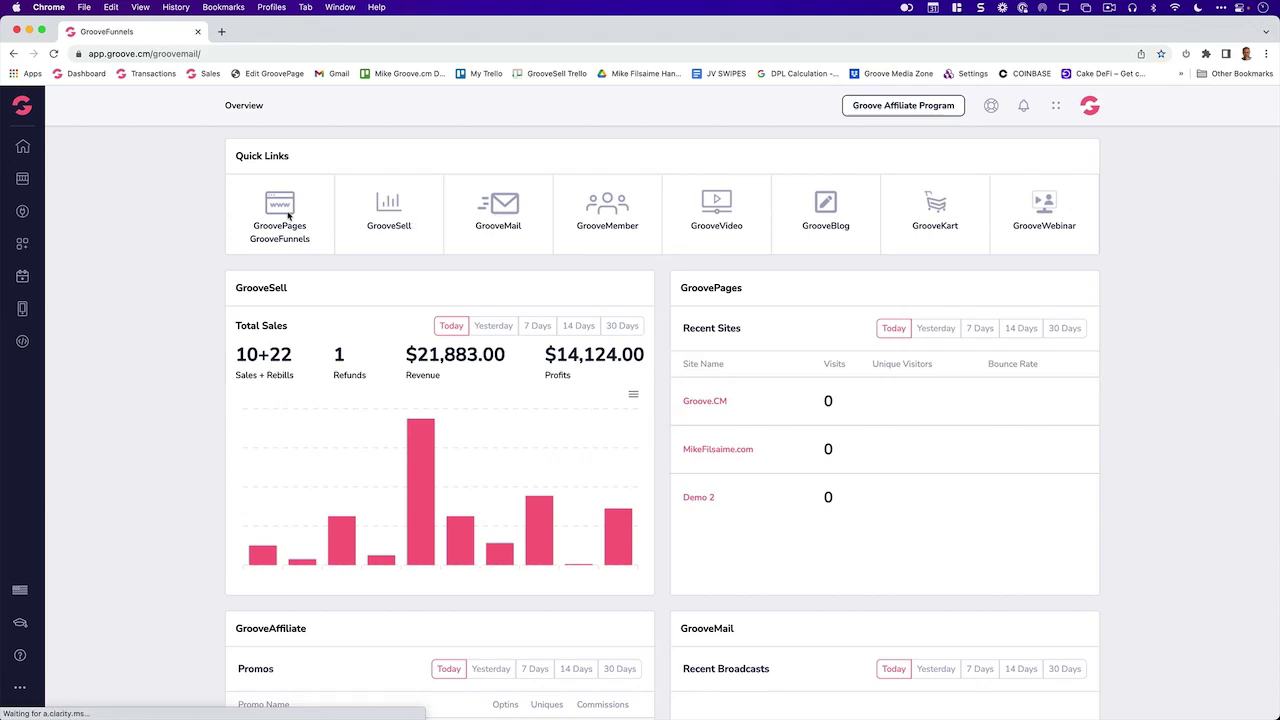
# Open GrooveMail from the dashboard and view its contacts, lists and broadcasts.
pyautogui.click(500, 209)
pyautogui.click(26, 176)
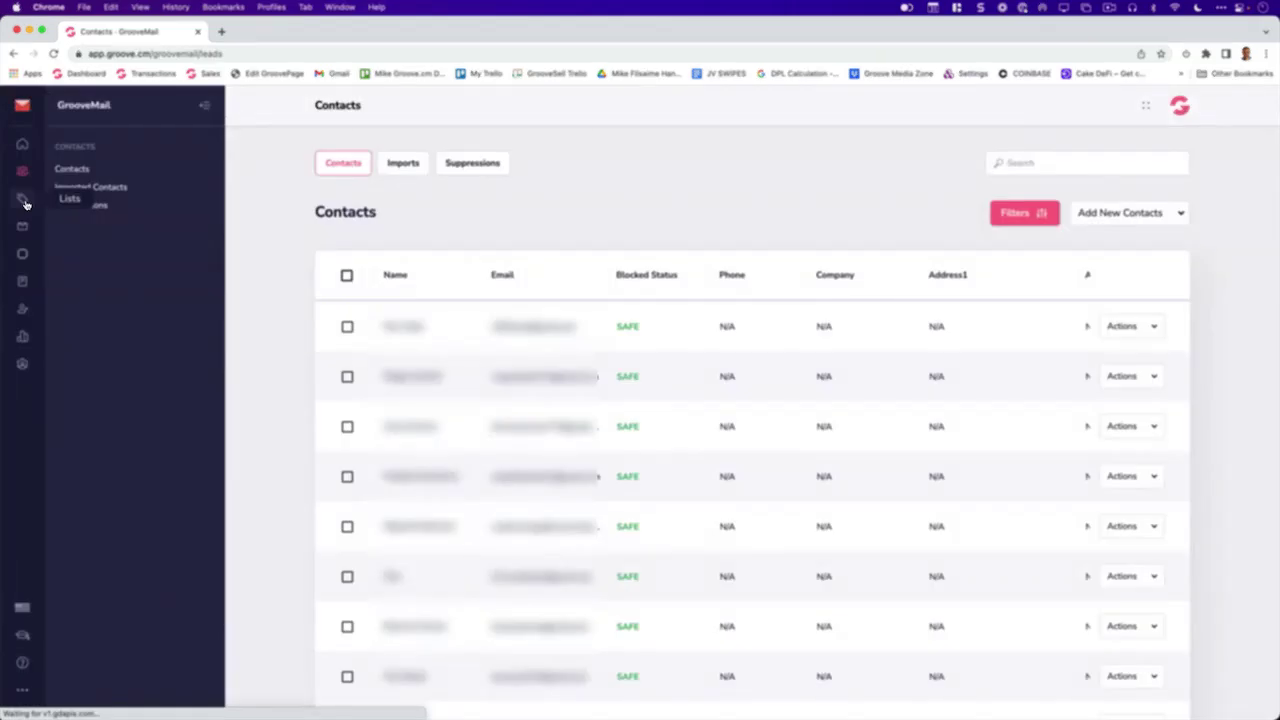
pyautogui.click(22, 198)
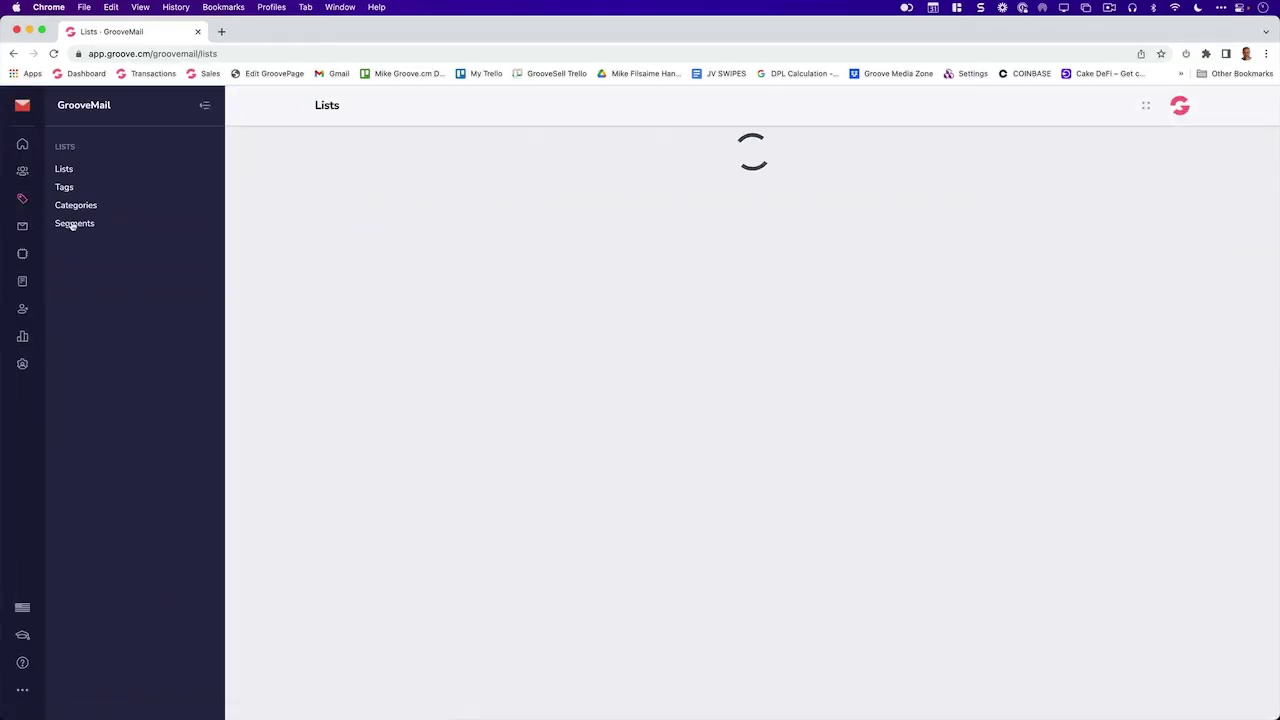
pyautogui.click(36, 230)
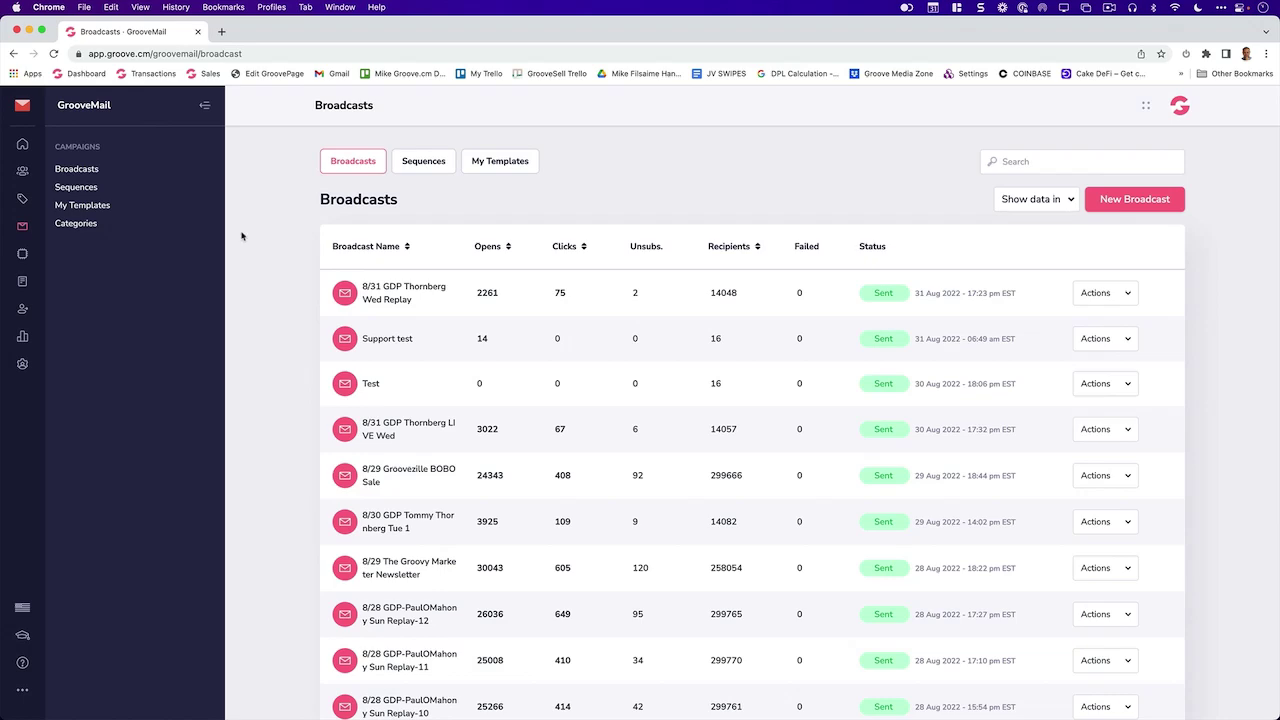
# Start creating an email template in My Templates and search the template gallery for "black friday".
pyautogui.click(494, 162)
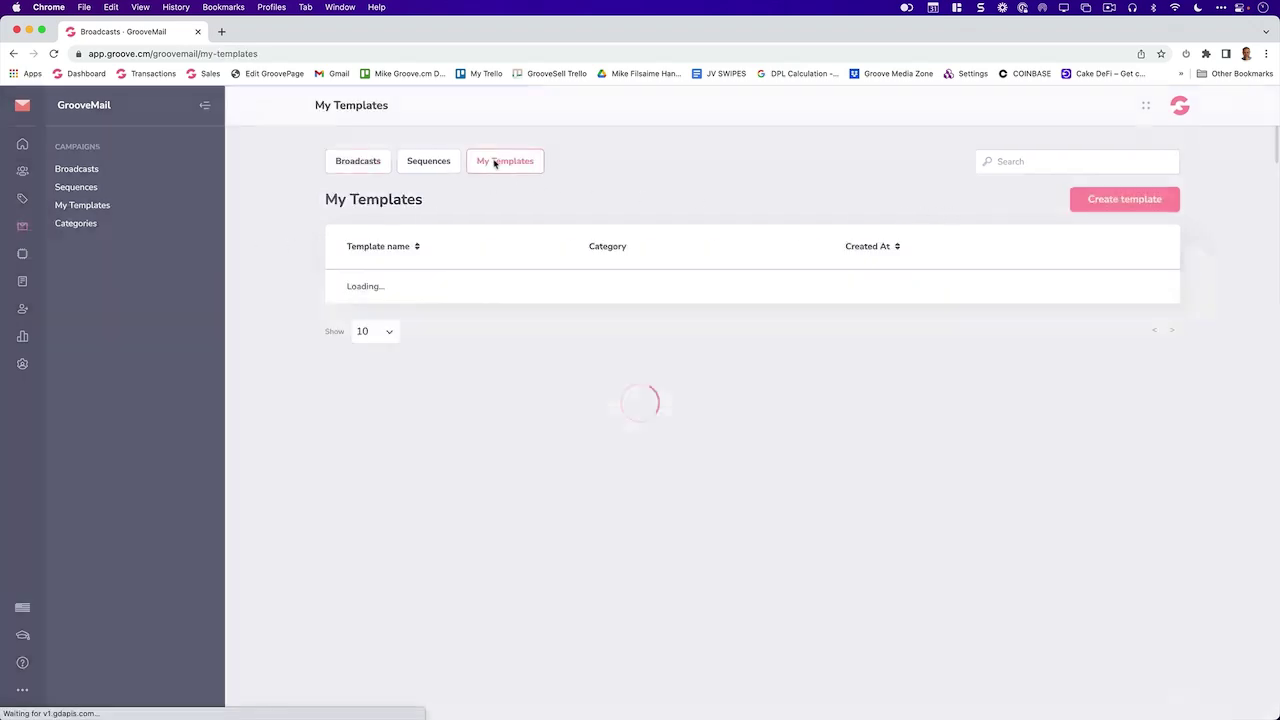
pyautogui.click(1123, 198)
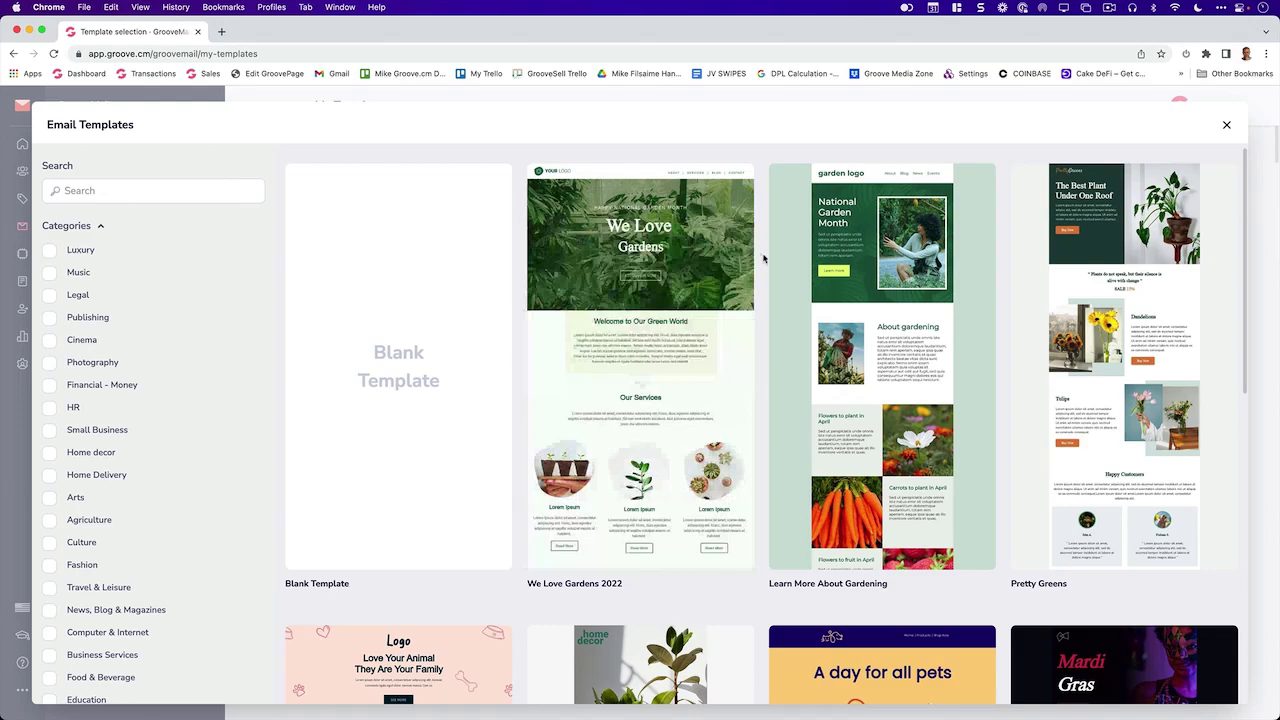
pyautogui.scroll(-5, 760, 258)
pyautogui.click(110, 191)
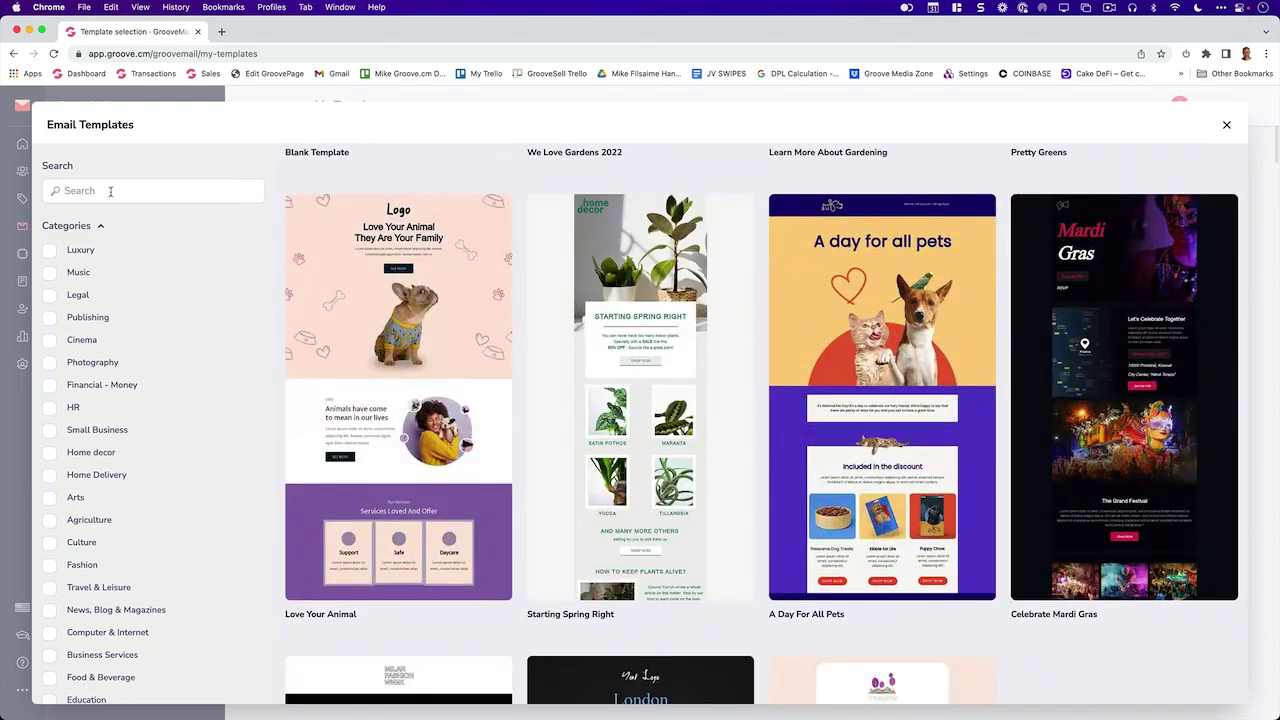
pyautogui.write('black friday')
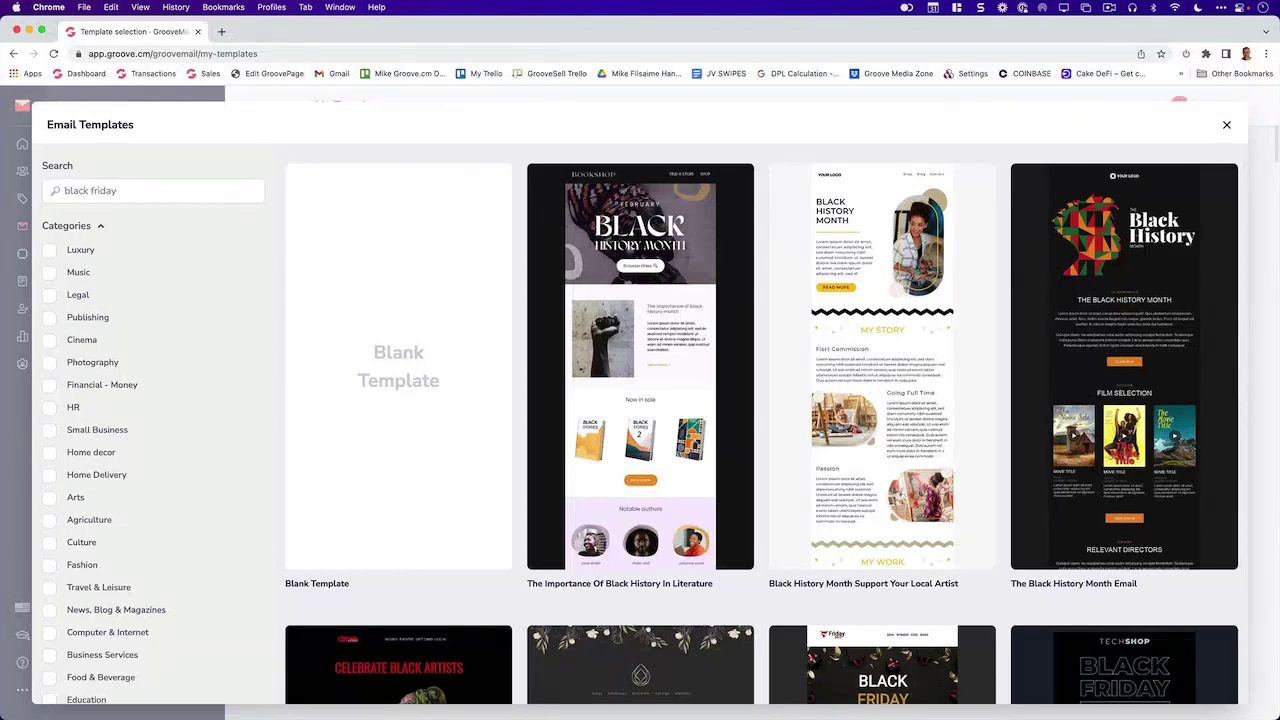
# Choose the Sport Retailer Black Friday Sale template for editing in the email builder.
pyautogui.scroll(-4, 840, 357)
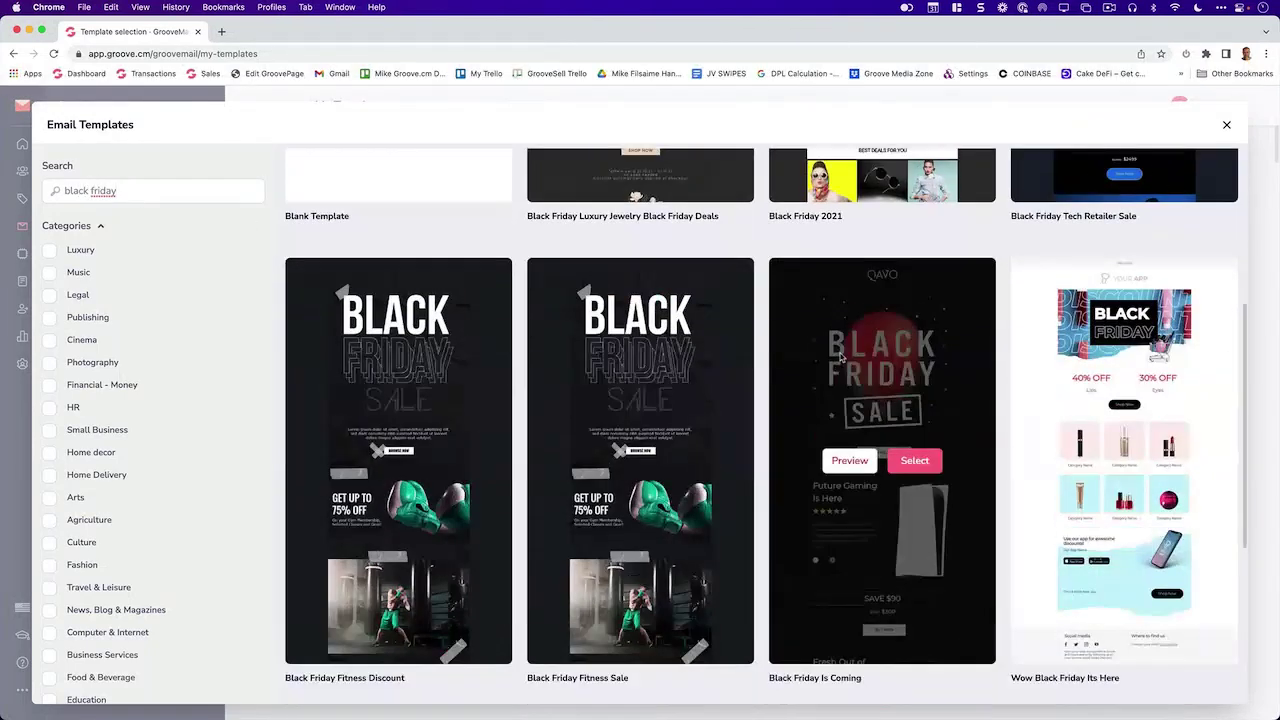
pyautogui.scroll(-5, 840, 357)
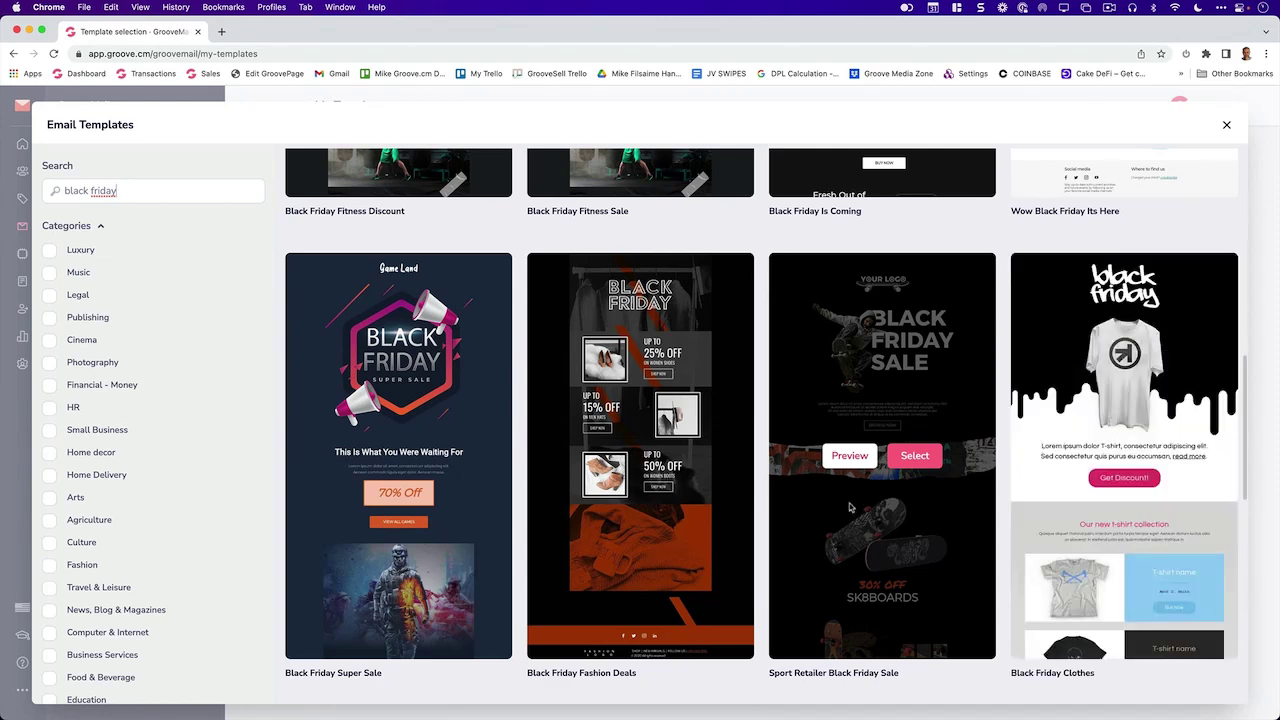
pyautogui.click(903, 458)
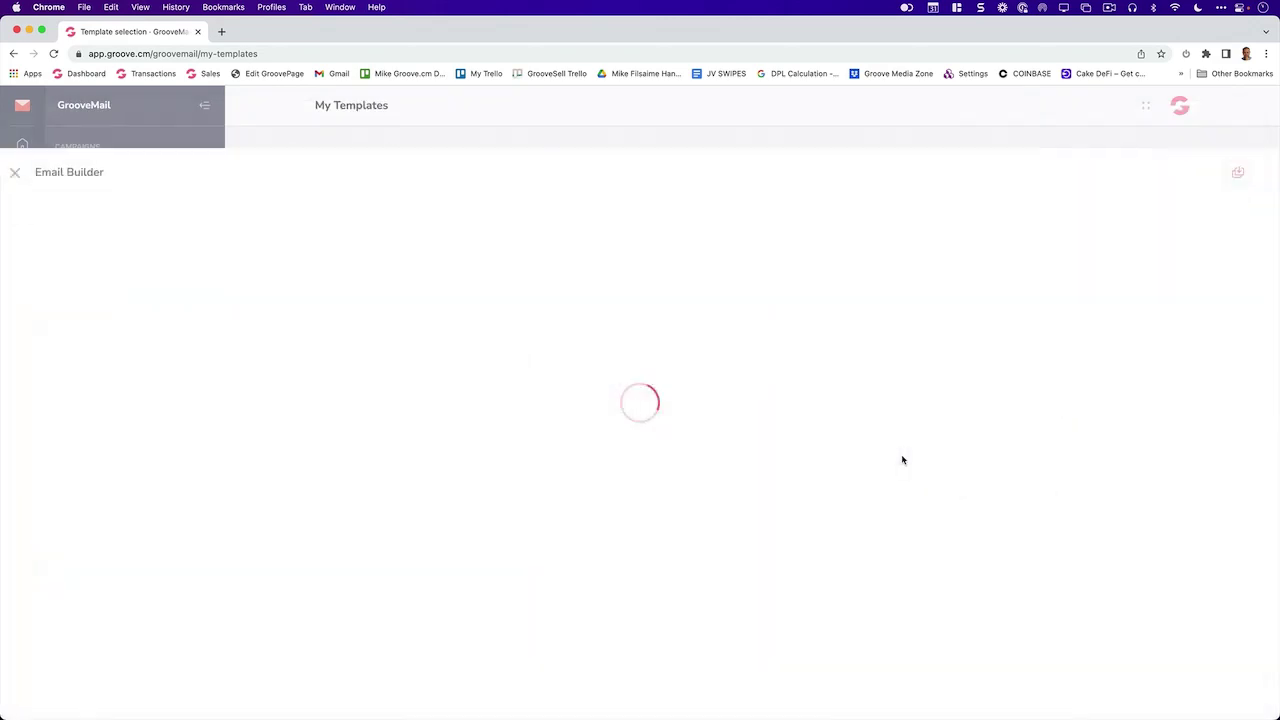
# Replace the paragraph above the first Browse Now button with "hello" followed by the {first_name} merge tag.
pyautogui.scroll(-3, 520, 330)
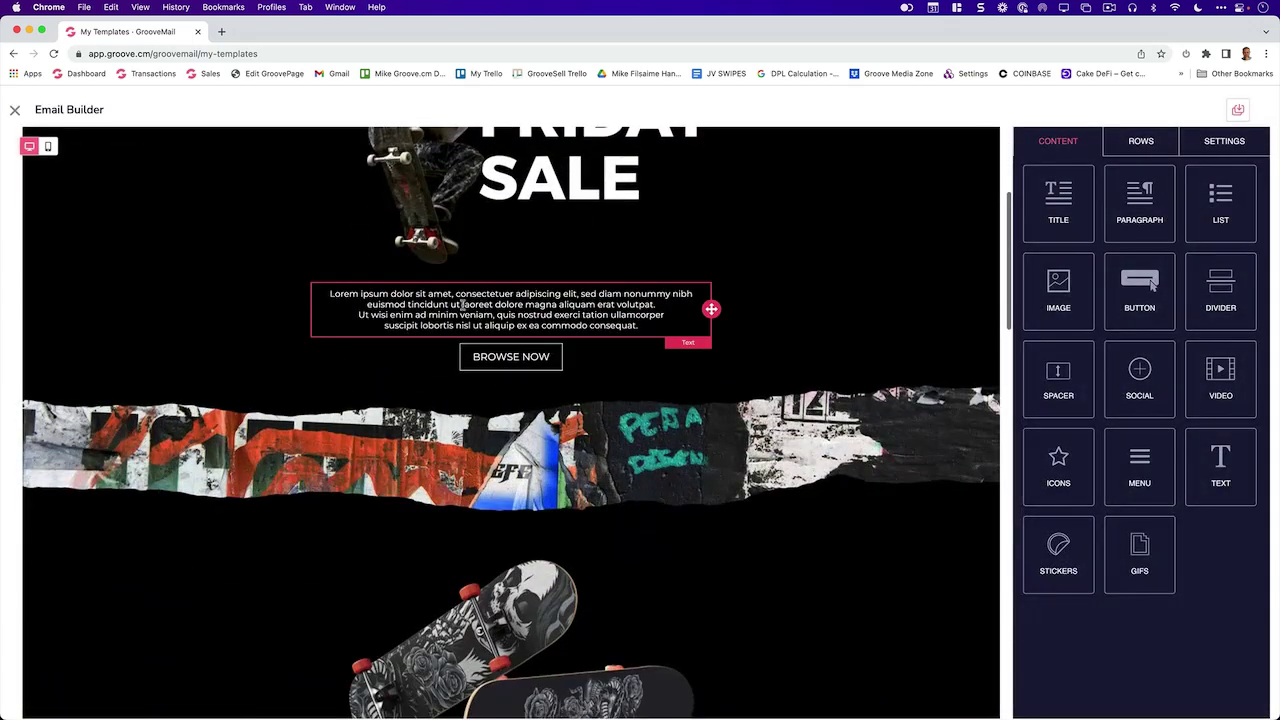
pyautogui.click(522, 305)
pyautogui.hotkey('ctrl', 'a')
pyautogui.write('hello')
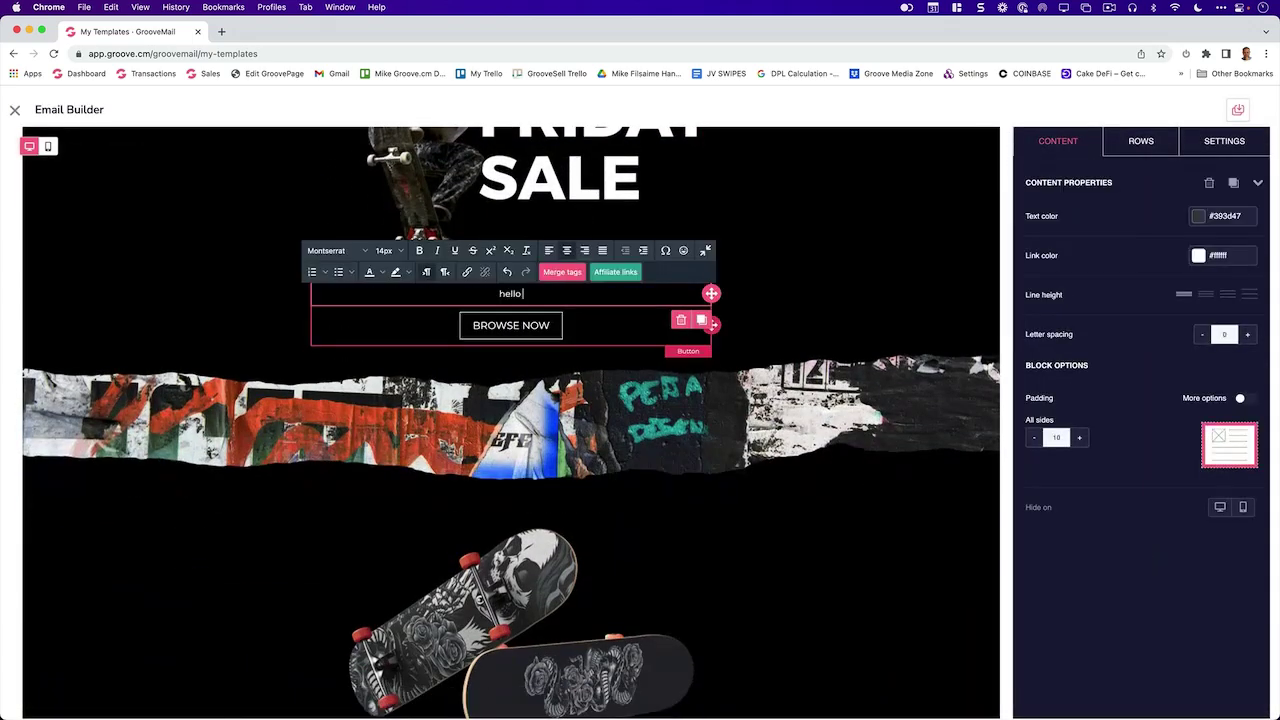
pyautogui.click(562, 272)
pyautogui.click(640, 282)
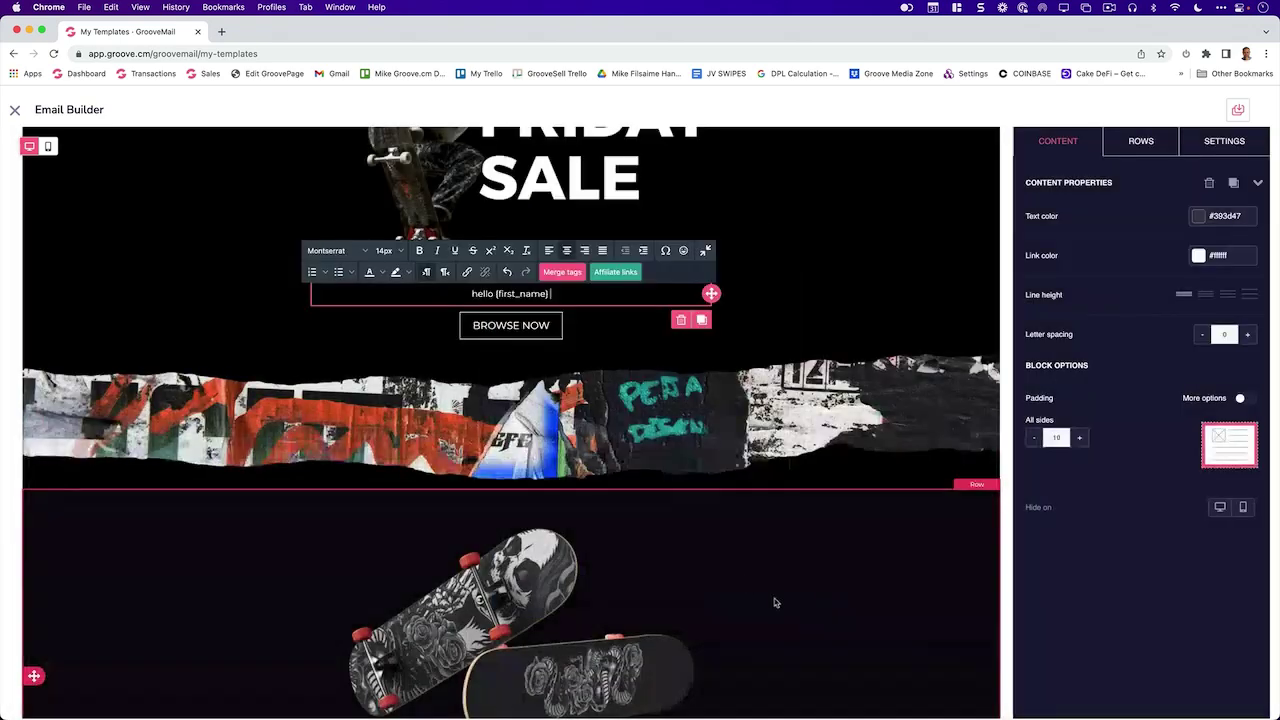
# Increase the font size of the "30% OFF" heading above SK8BOARDS in the email template.
pyautogui.scroll(-5, 625, 295)
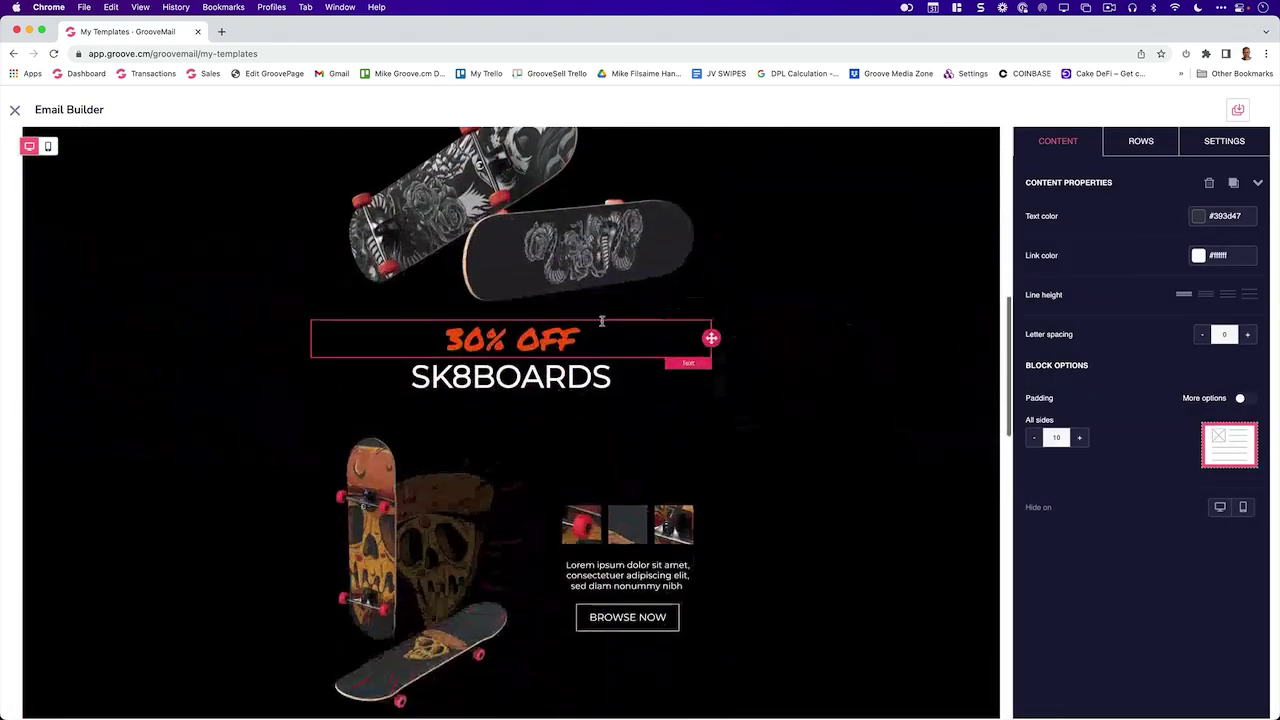
pyautogui.click(500, 348)
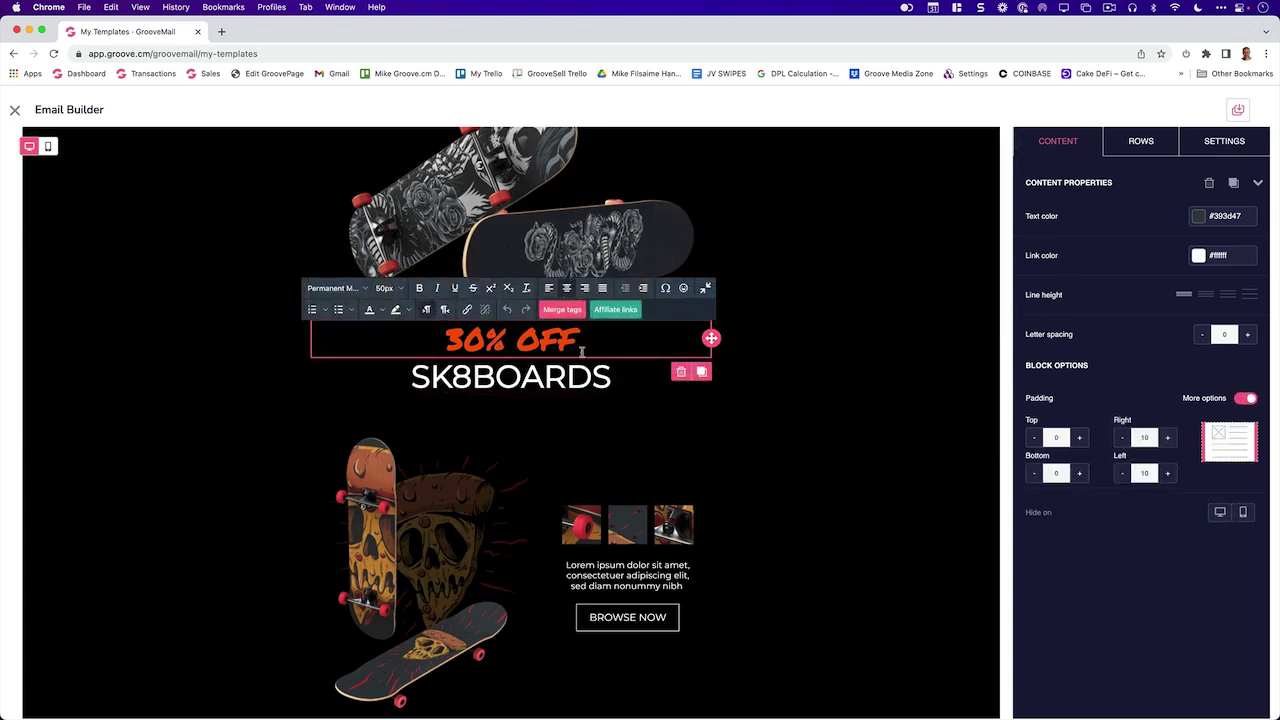
pyautogui.moveTo(590, 342); pyautogui.dragTo(432, 331)
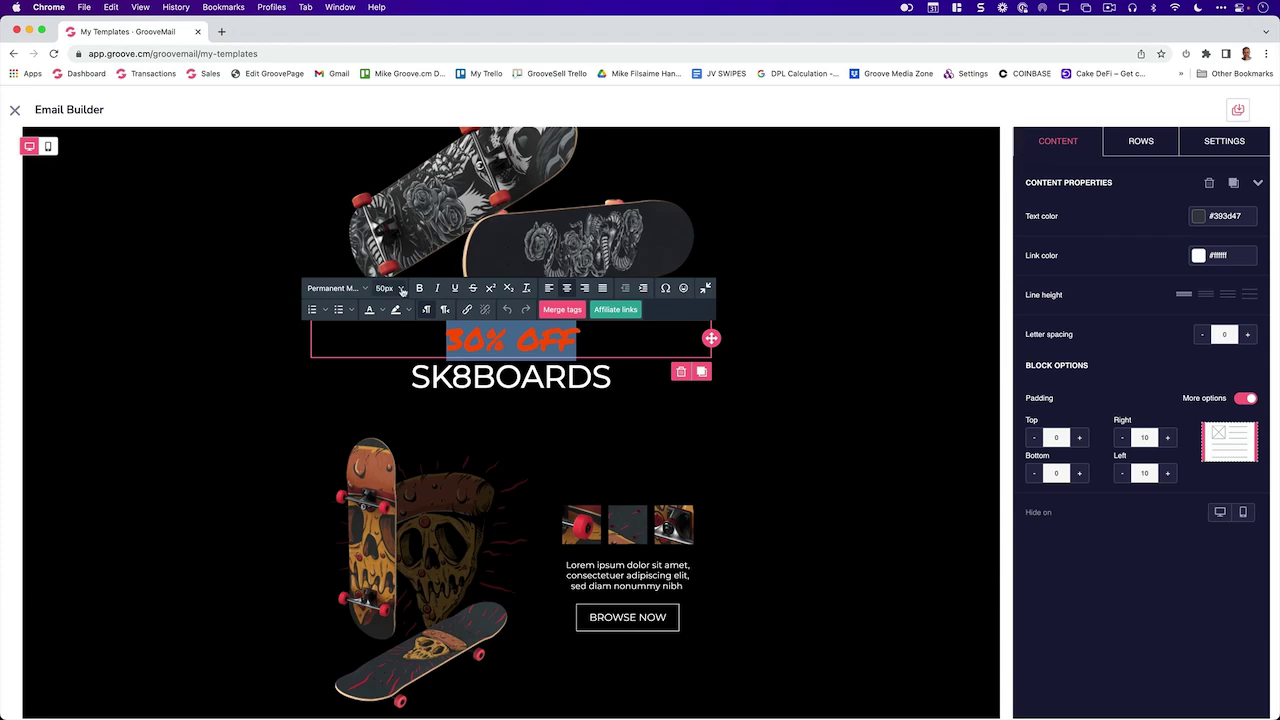
pyautogui.click(386, 288)
pyautogui.scroll(3, 386, 396)
pyautogui.scroll(-5, 388, 403)
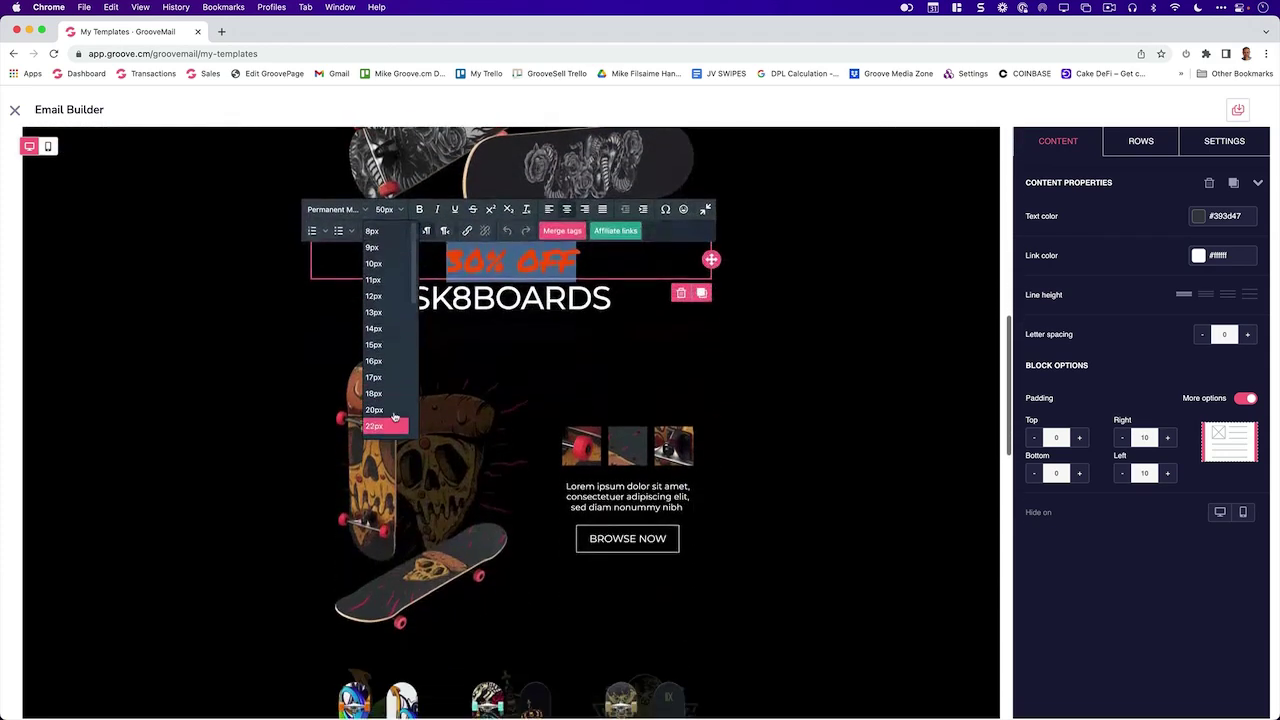
pyautogui.moveTo(414, 274); pyautogui.dragTo(413, 328)
pyautogui.scroll(-2, 380, 370)
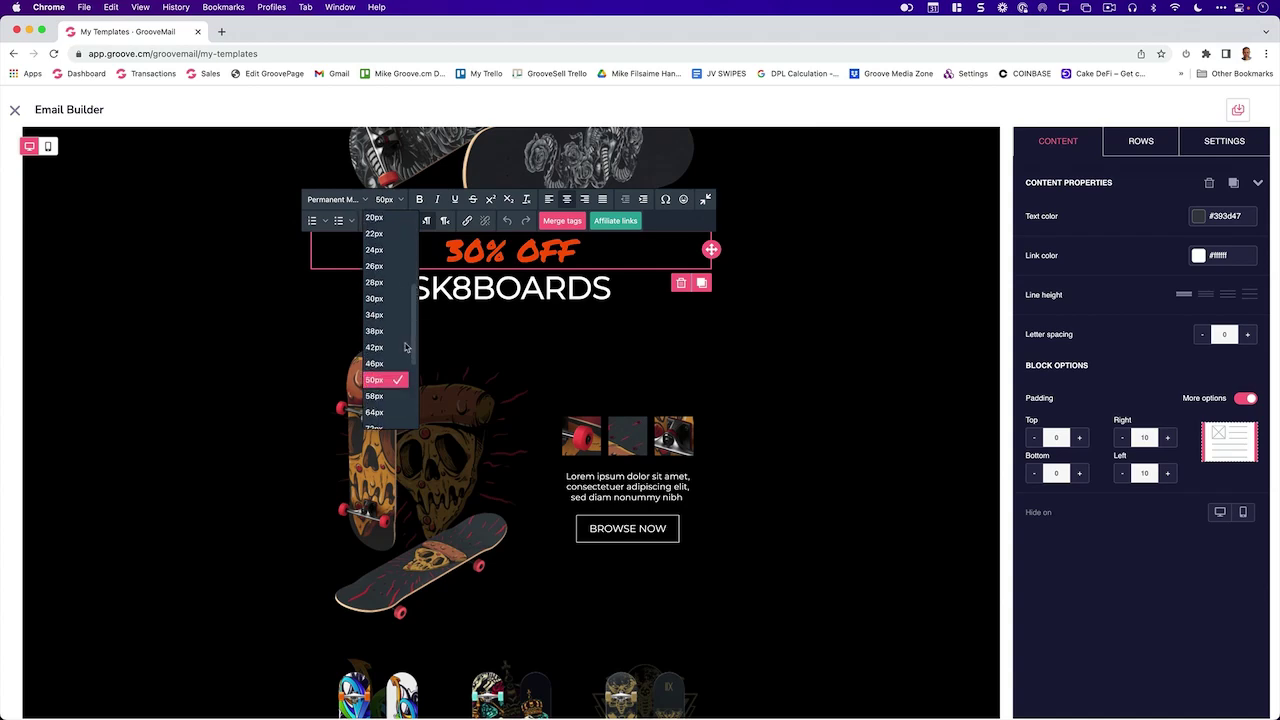
pyautogui.click(375, 375)
pyautogui.click(795, 317)
pyautogui.scroll(-7, 778, 317)
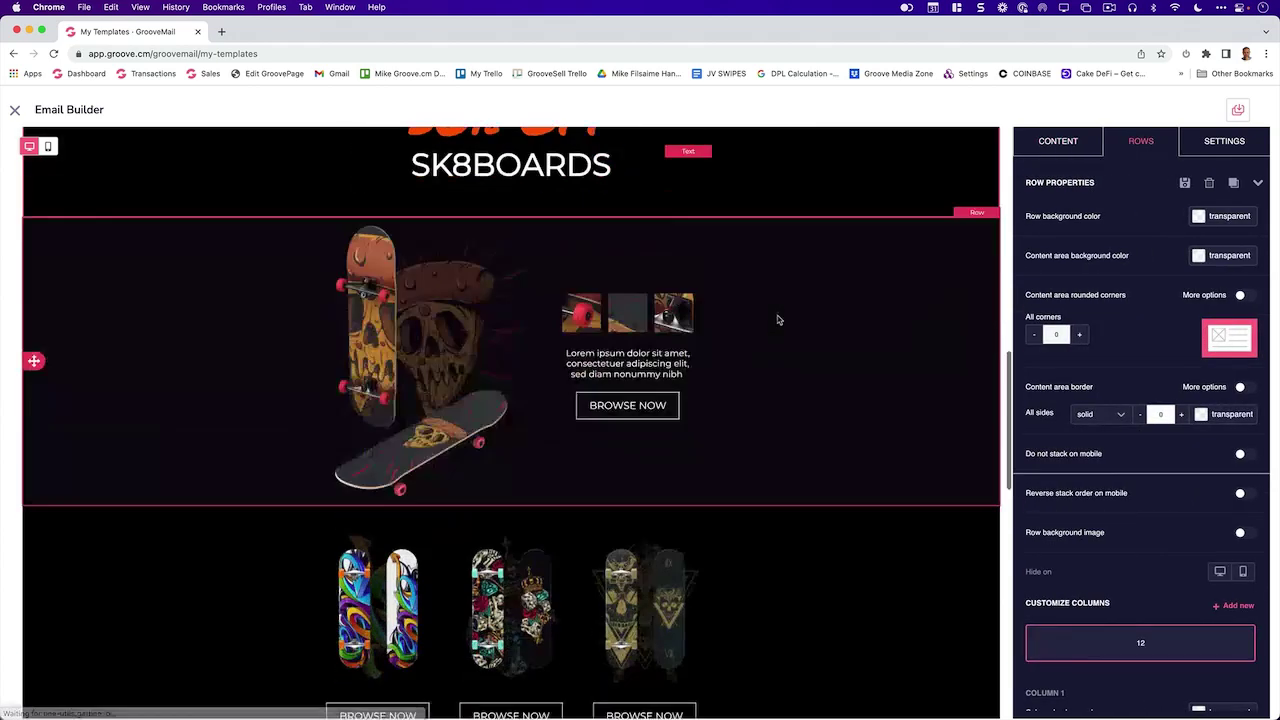
# Try left alignment for the email's content area and return it to center.
pyautogui.click(47, 146)
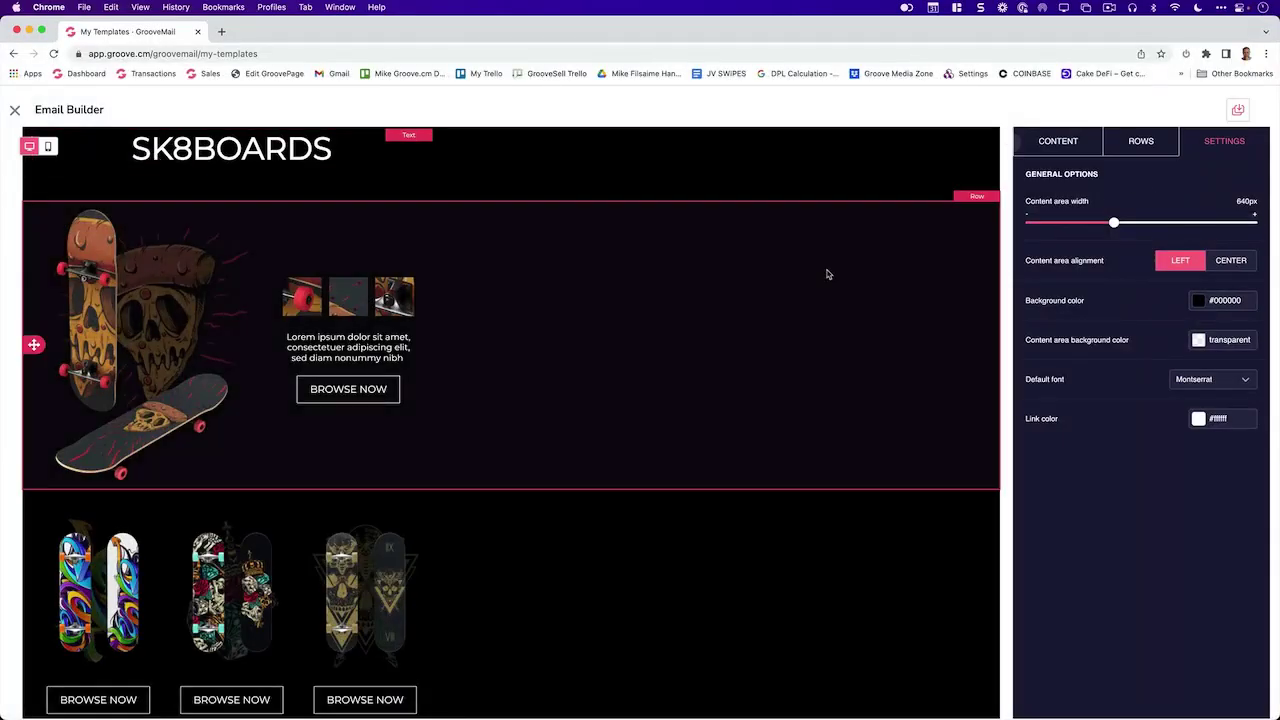
pyautogui.scroll(-5, 826, 274)
pyautogui.scroll(5, 826, 277)
pyautogui.click(1231, 260)
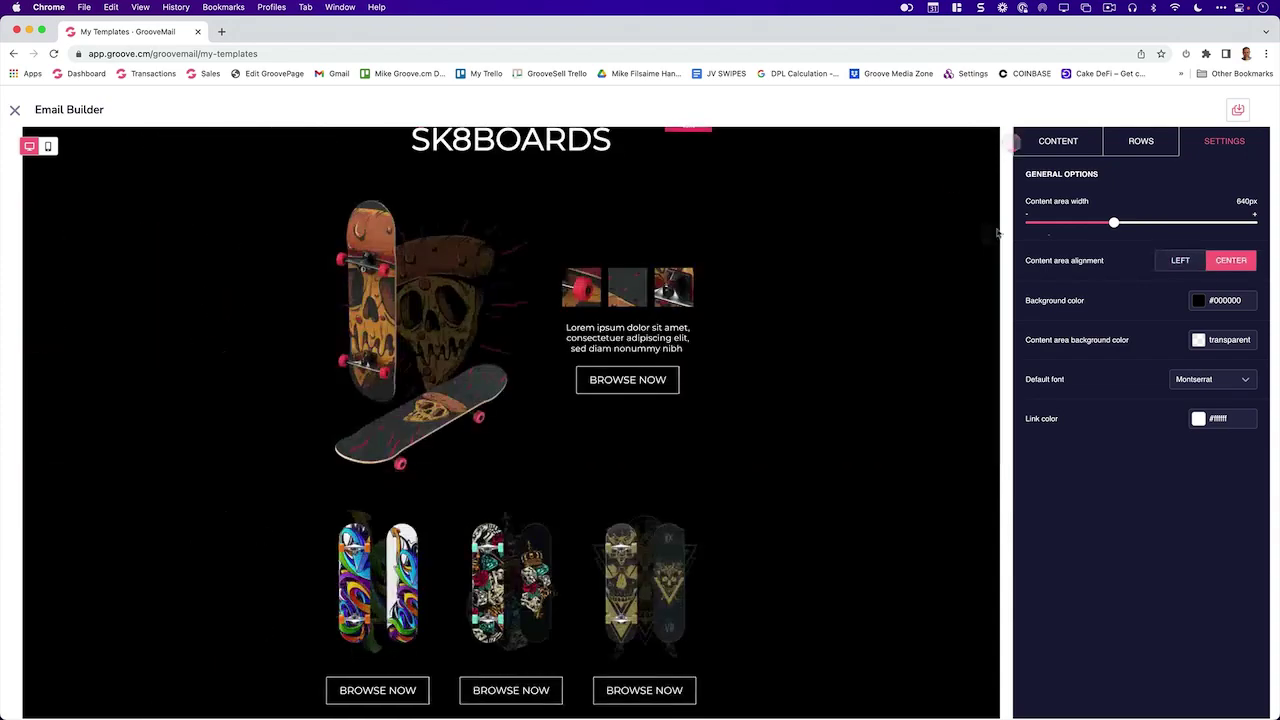
pyautogui.scroll(4, 521, 235)
pyautogui.scroll(5, 521, 235)
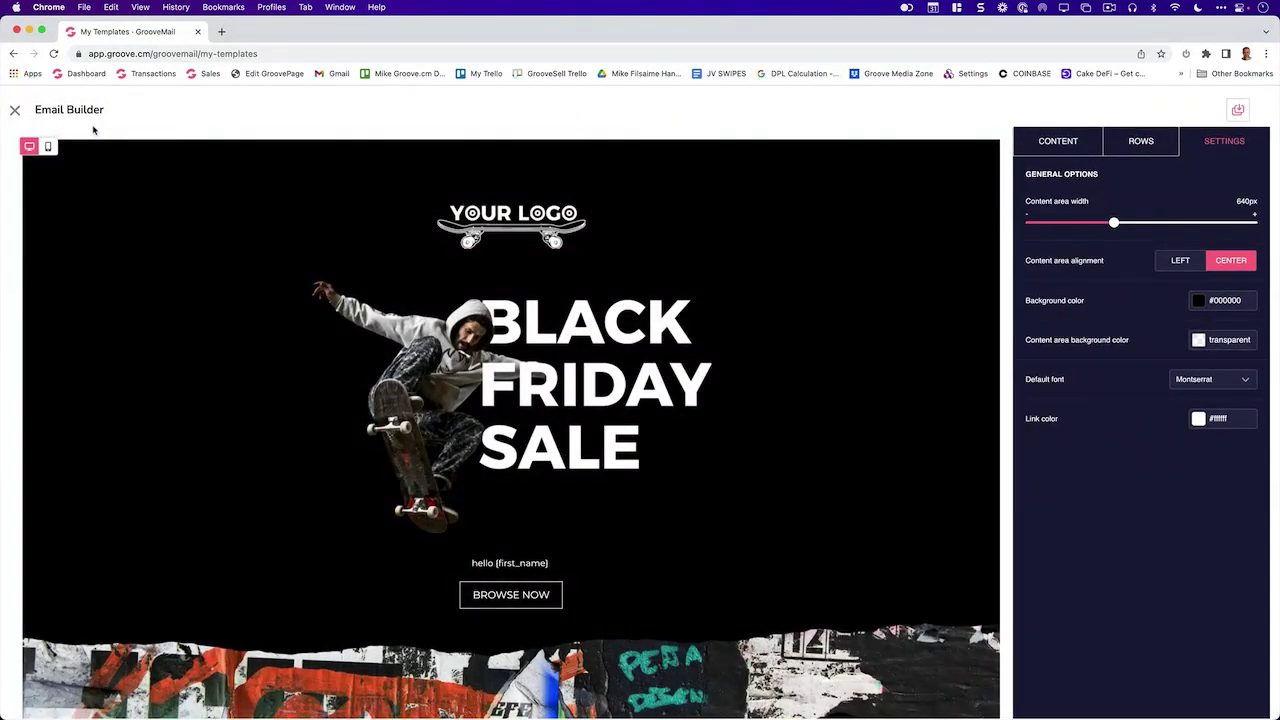
# Leave the email builder and review the emails and time delays in the New Onboarding July 2022 sequence.
pyautogui.click(15, 110)
pyautogui.click(611, 453)
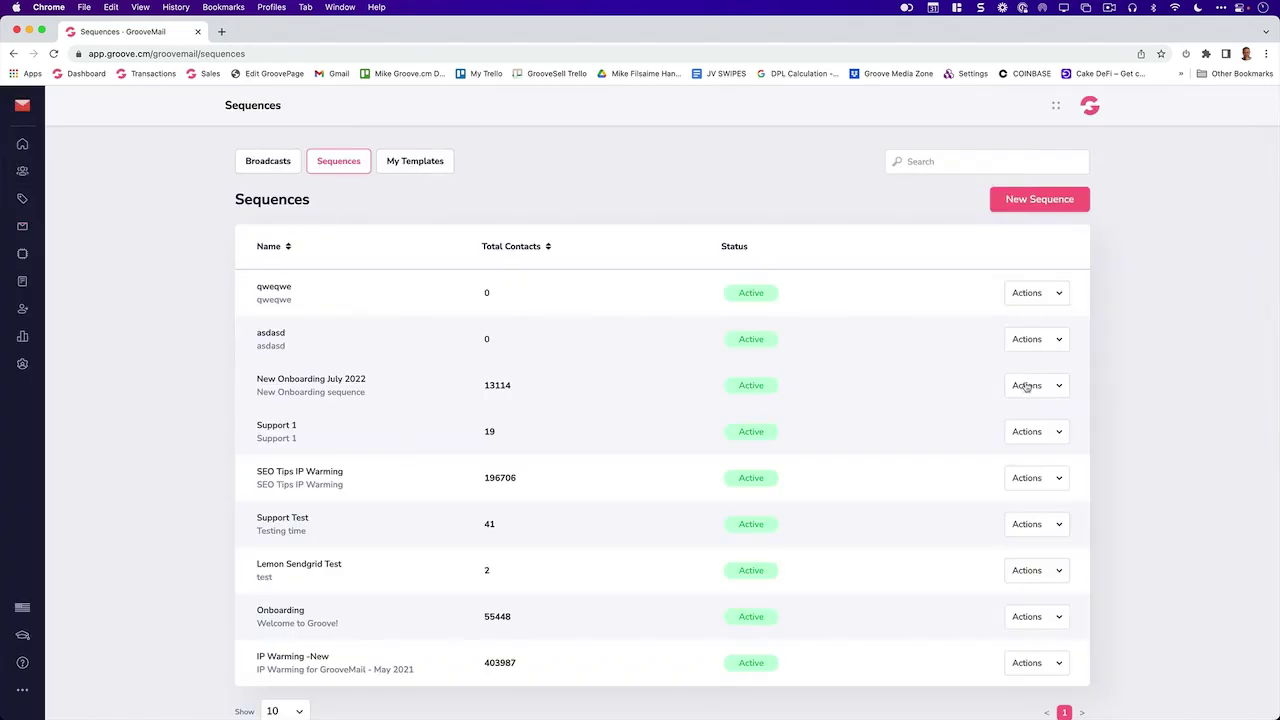
pyautogui.click(1023, 383)
pyautogui.click(1020, 408)
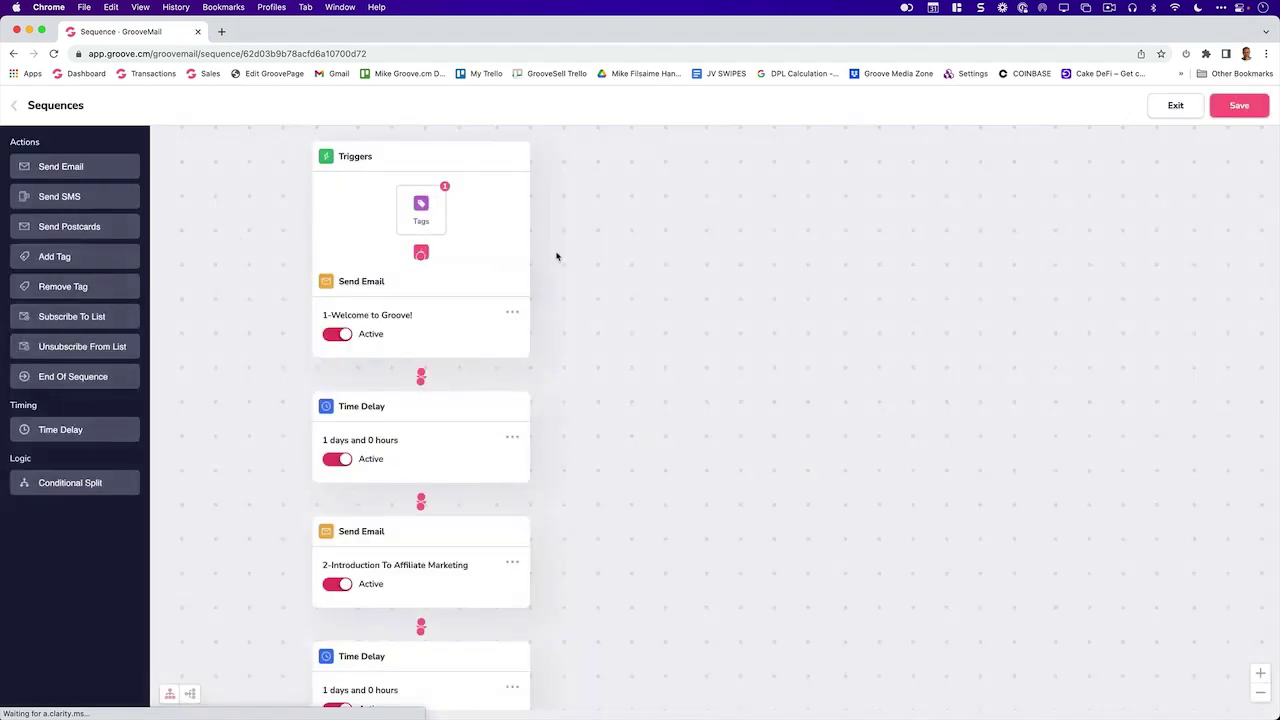
pyautogui.scroll(-10, 578, 354)
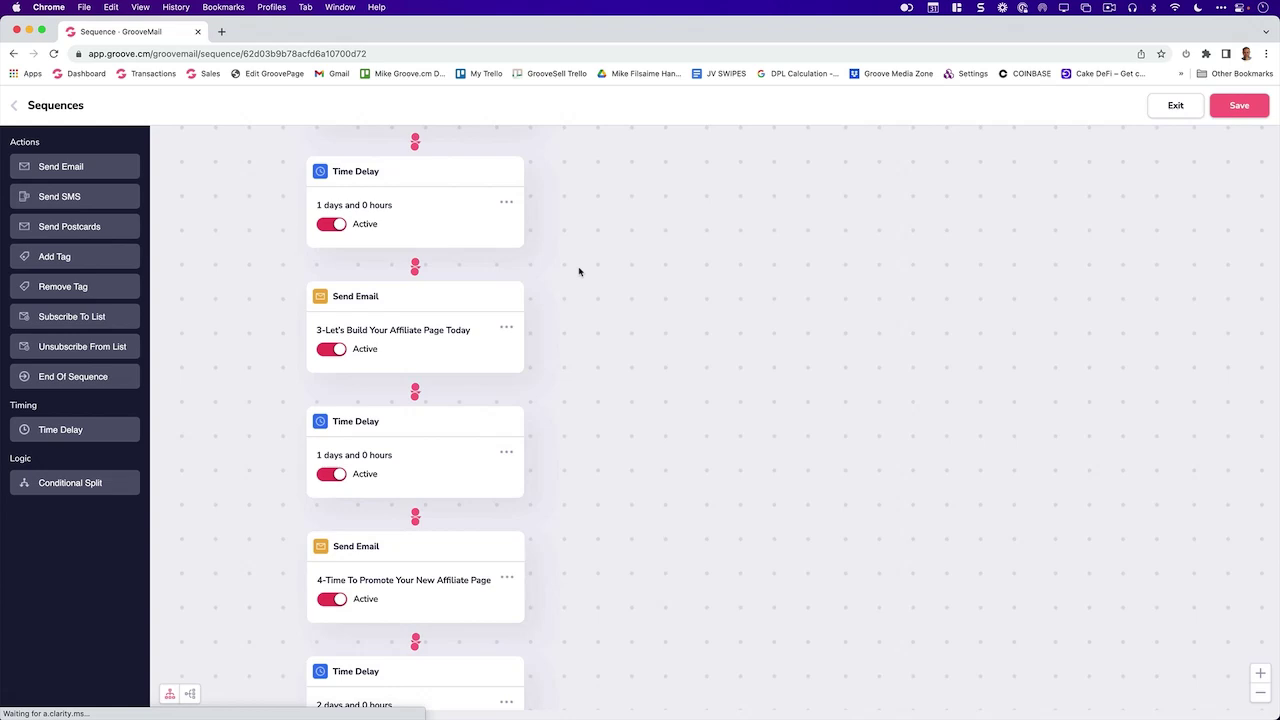
pyautogui.scroll(-6, 592, 331)
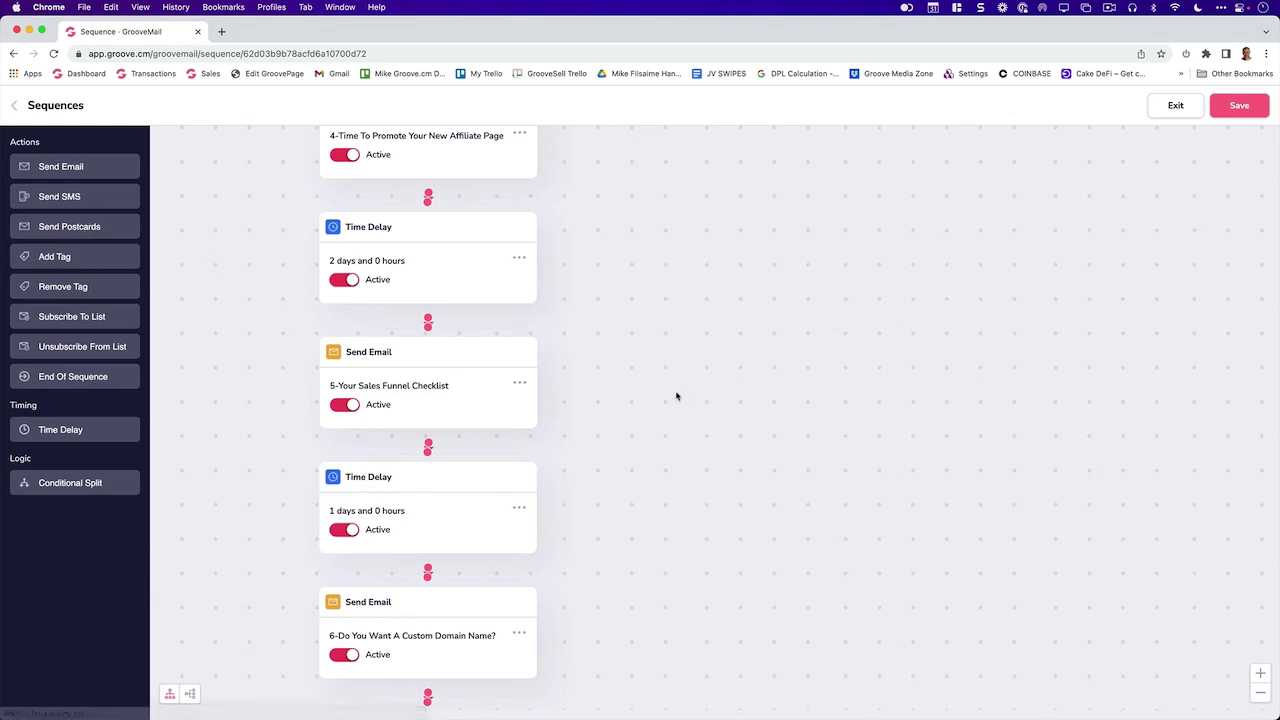
pyautogui.scroll(3, 670, 420)
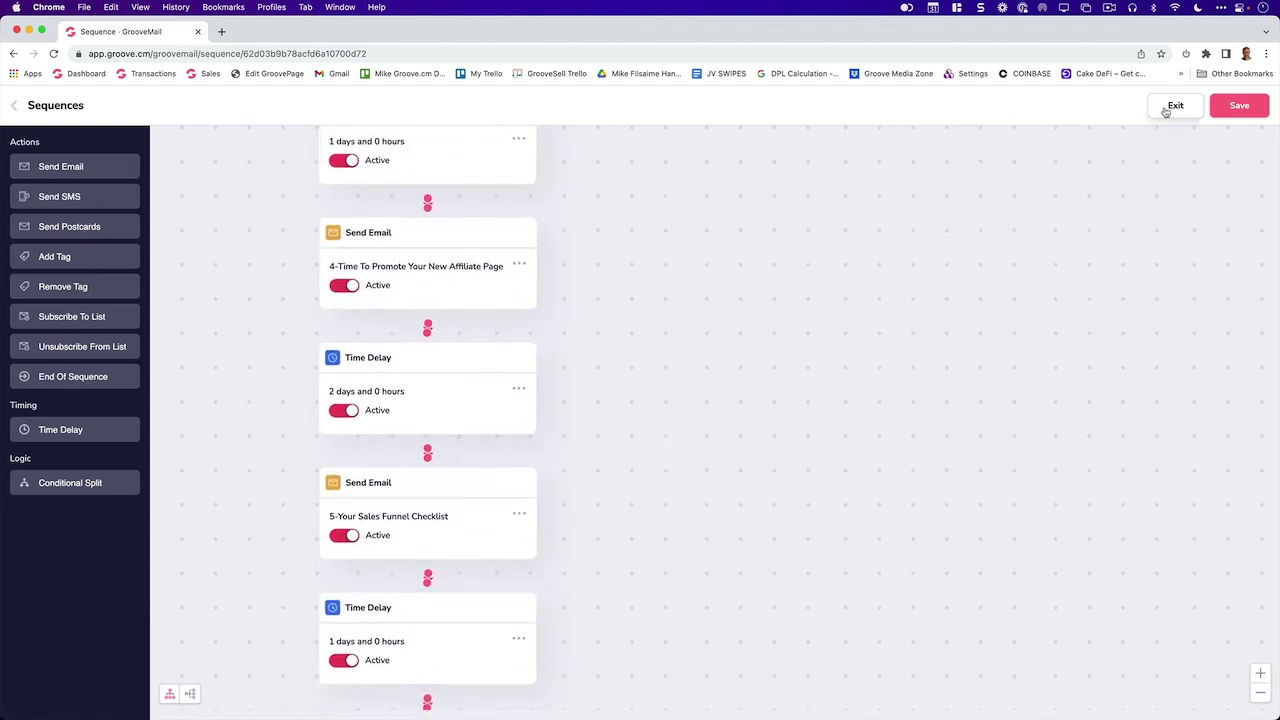
pyautogui.click(1165, 110)
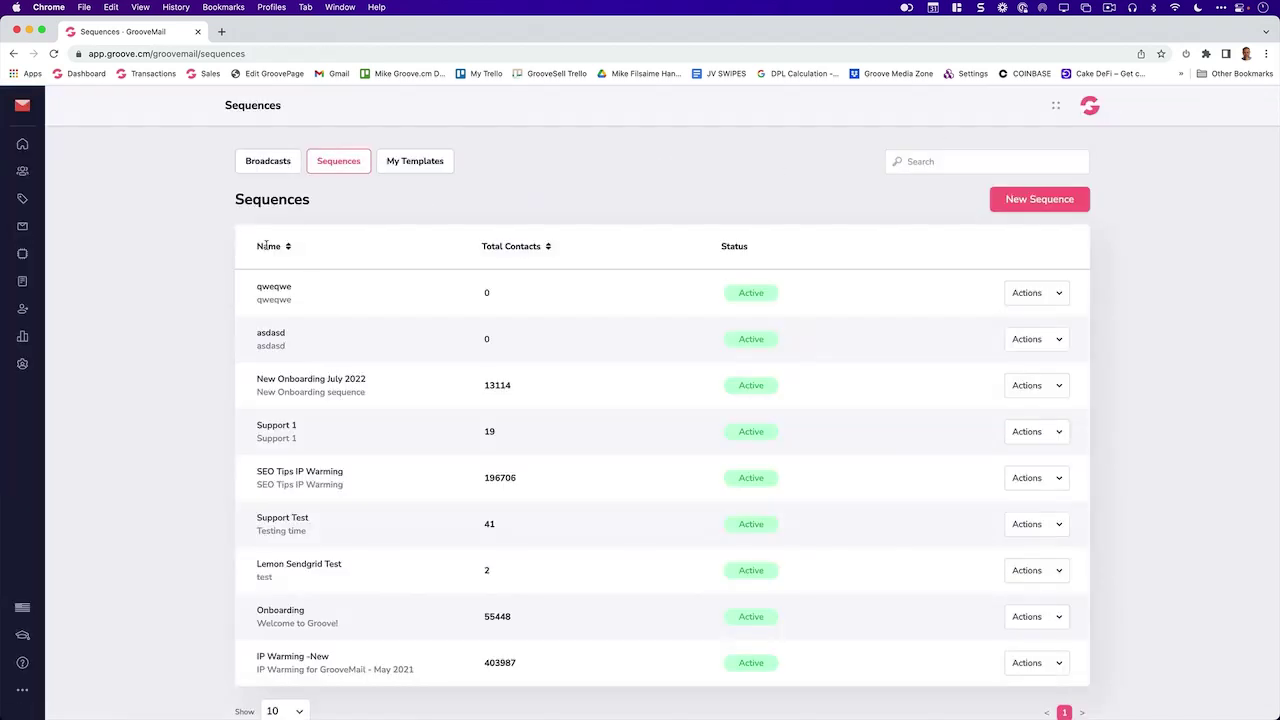
# Open the GrooveMail automations and examine their triggers and actions.
pyautogui.click(22, 254)
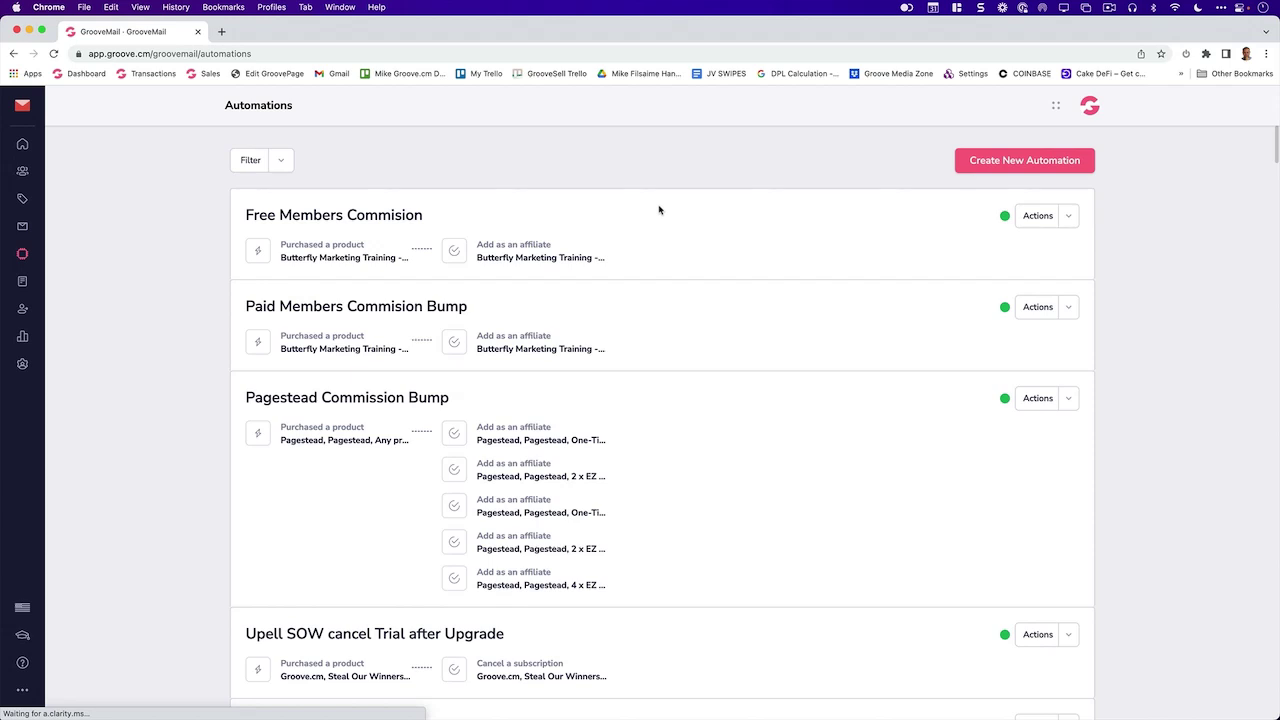
pyautogui.scroll(-20, 550, 445)
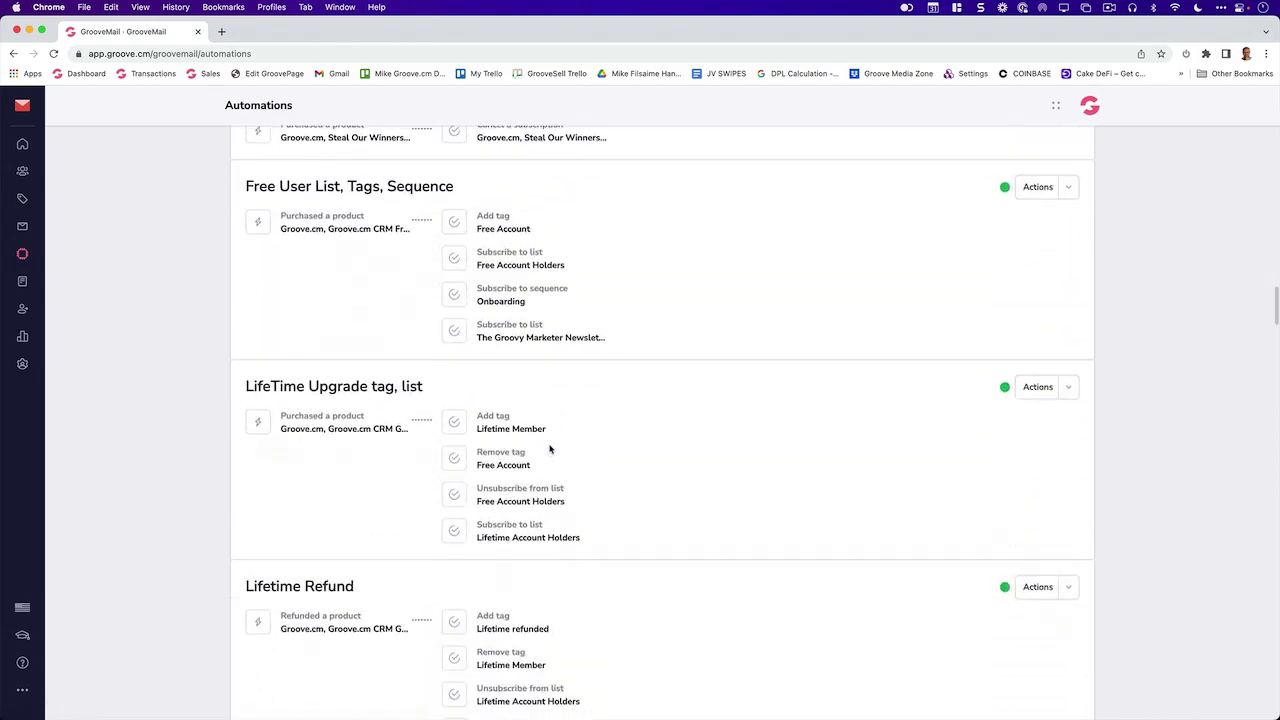
pyautogui.scroll(-4, 550, 450)
pyautogui.scroll(20, 550, 450)
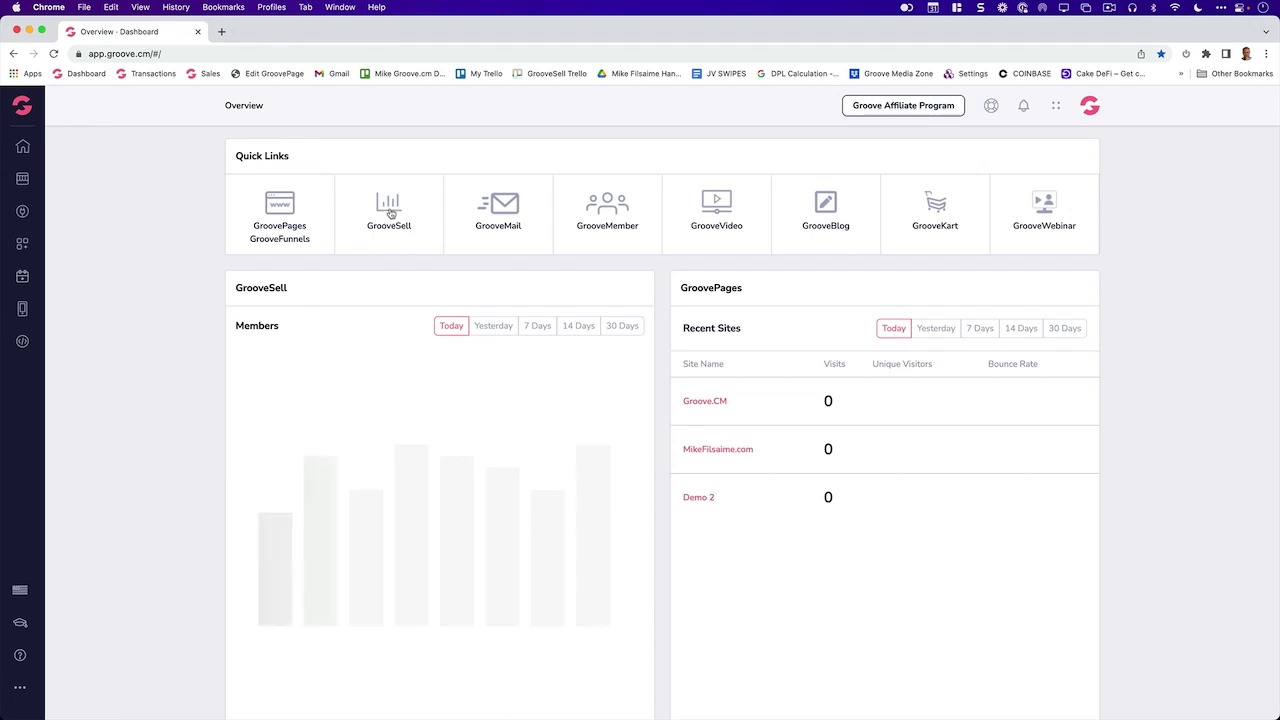
# Open GrooveSell from the dashboard and examine the successful and failed rebill transactions.
pyautogui.click(390, 211)
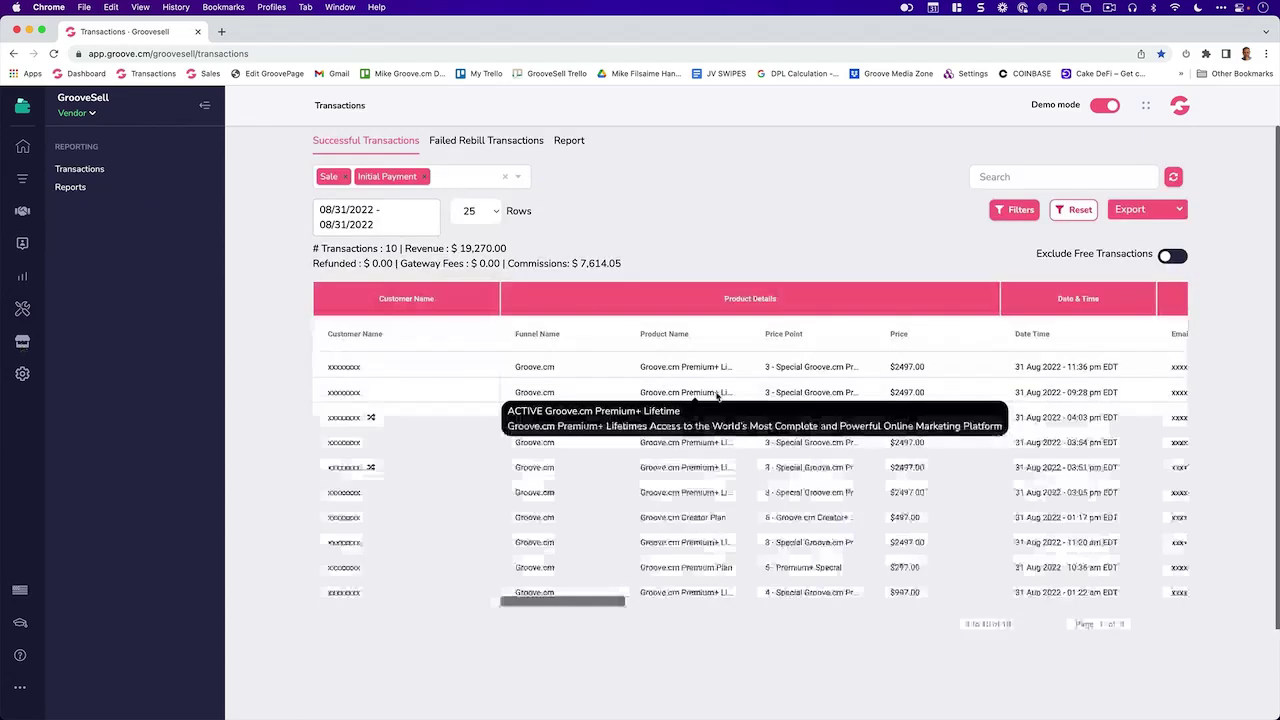
pyautogui.hscroll(10, 716, 397)
pyautogui.hscroll(10, 716, 397)
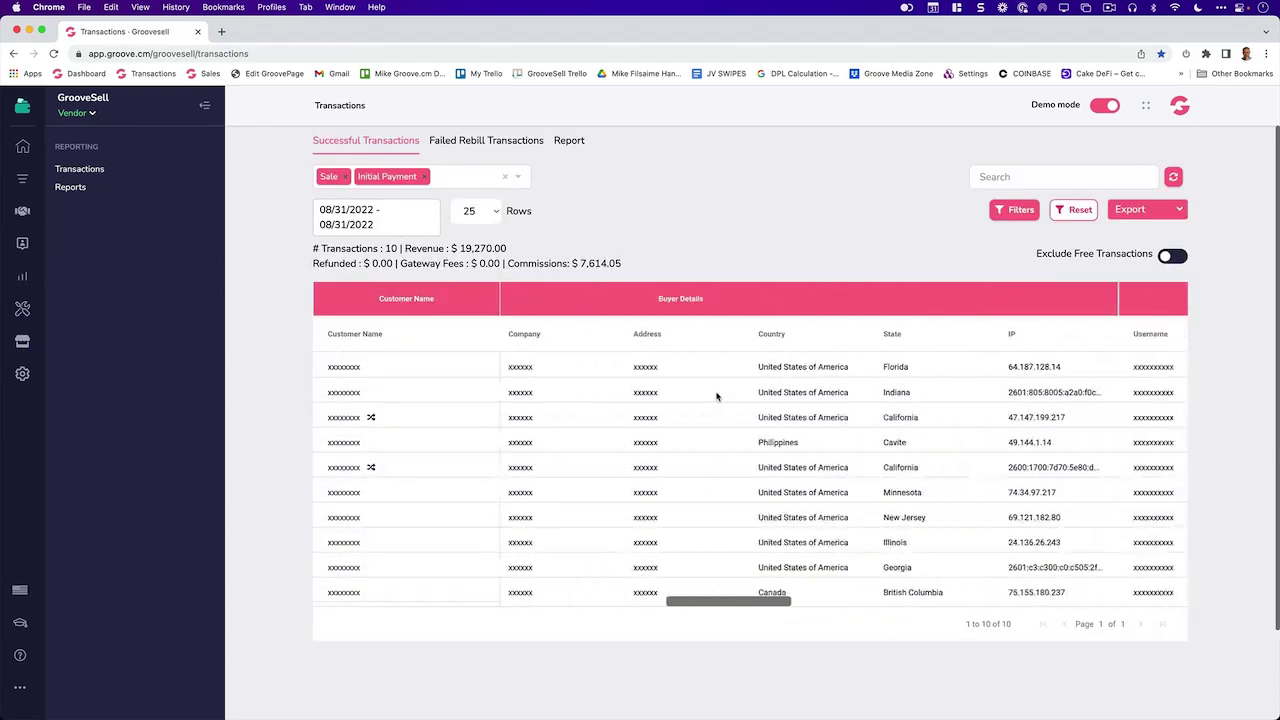
pyautogui.hscroll(-10, 716, 397)
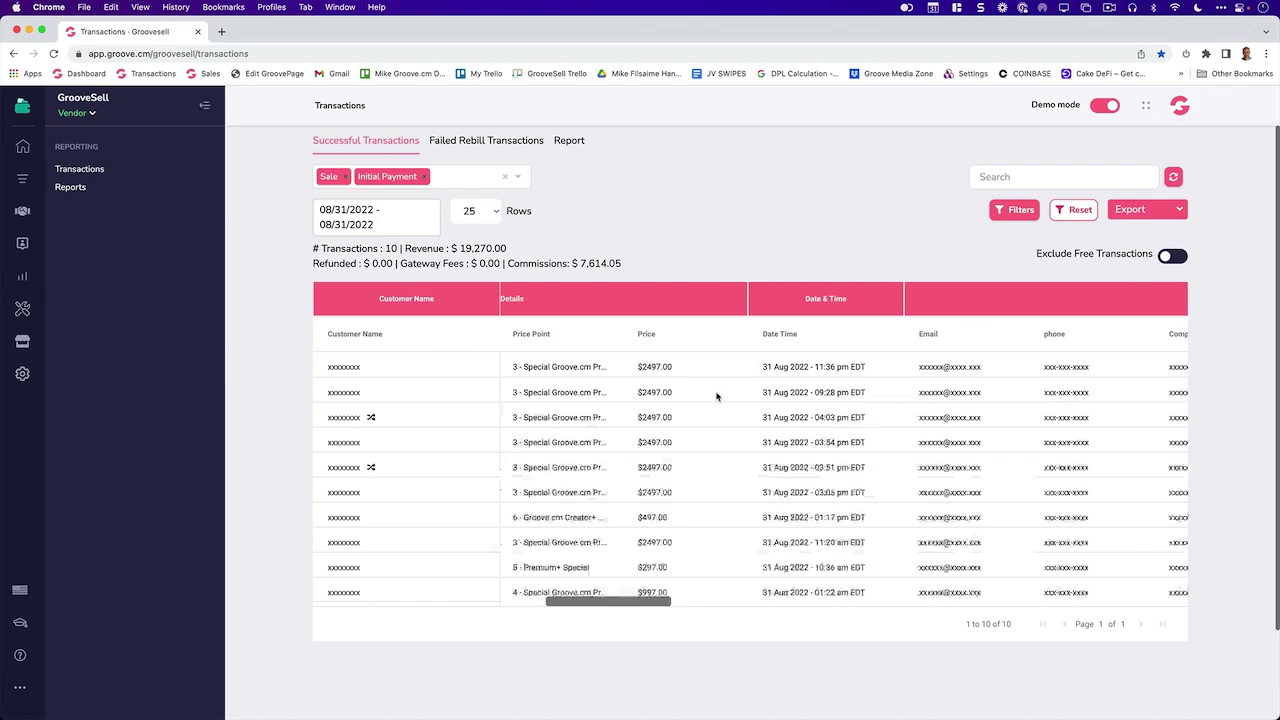
pyautogui.click(486, 140)
# View the Groove.cm funnel's products by type, including upsells/downsells and order bumps, and show all products.
pyautogui.click(22, 210)
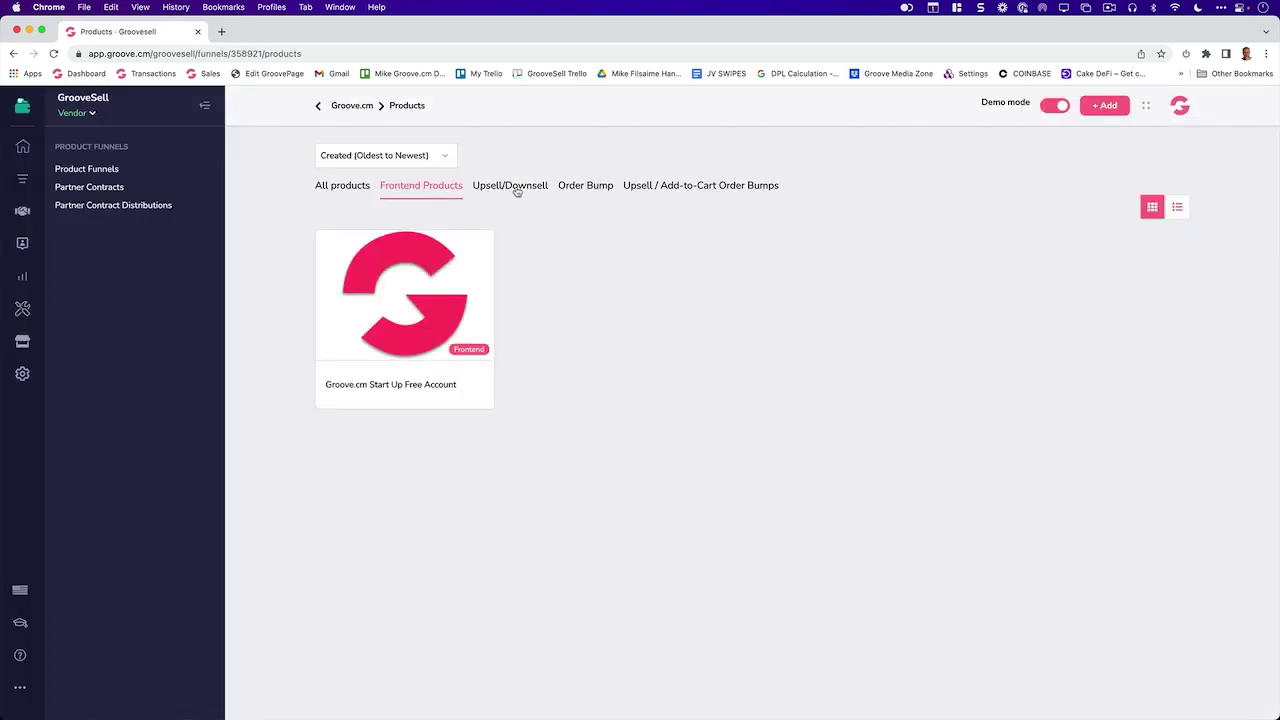
pyautogui.click(512, 187)
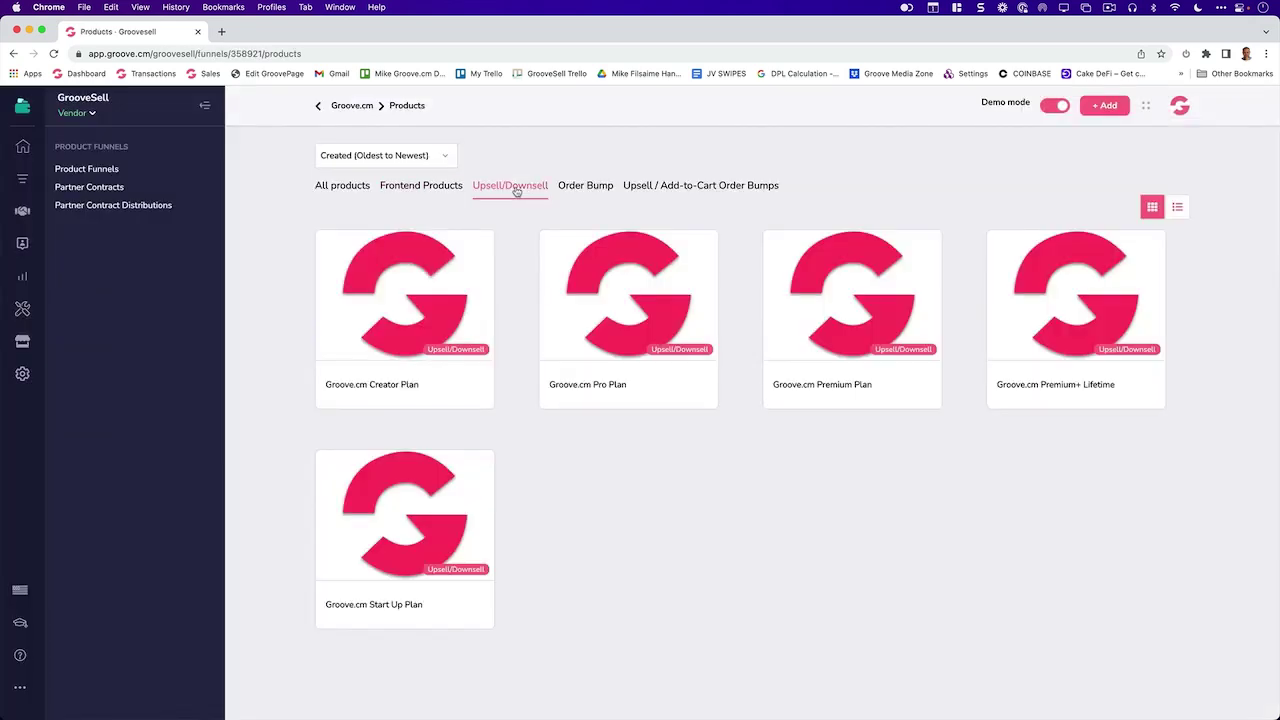
pyautogui.click(588, 186)
pyautogui.click(640, 187)
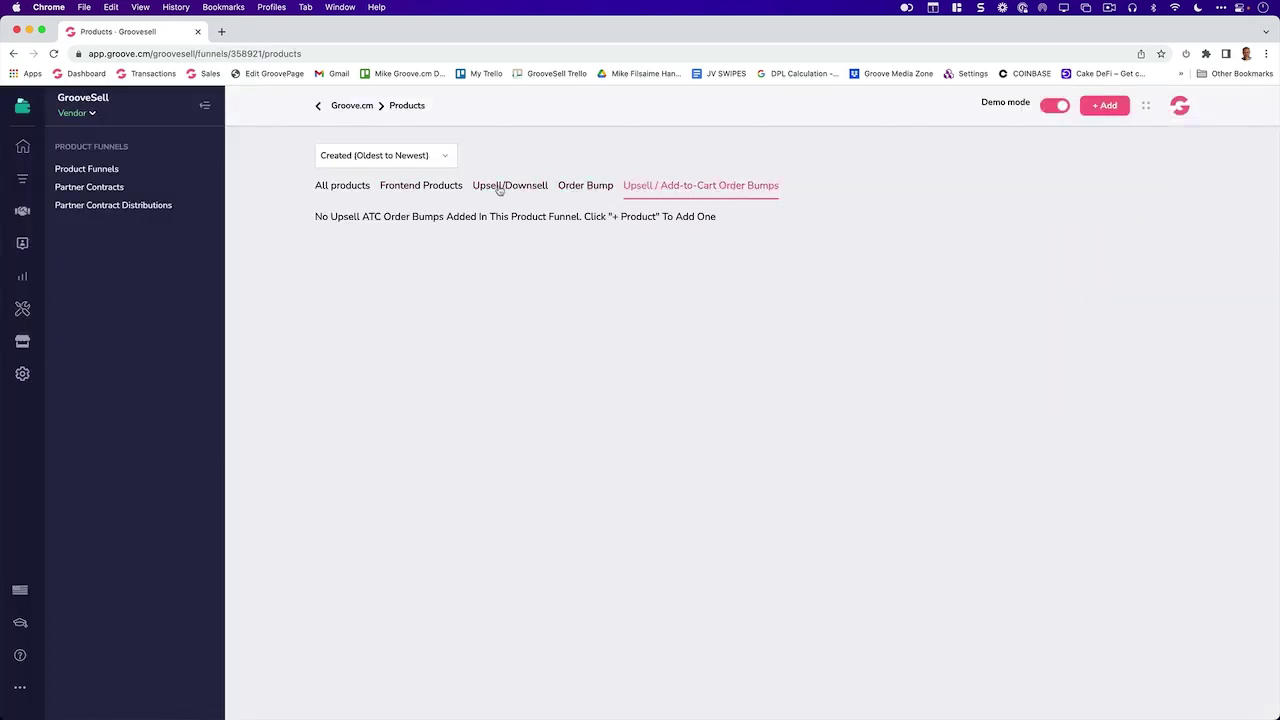
pyautogui.click(342, 186)
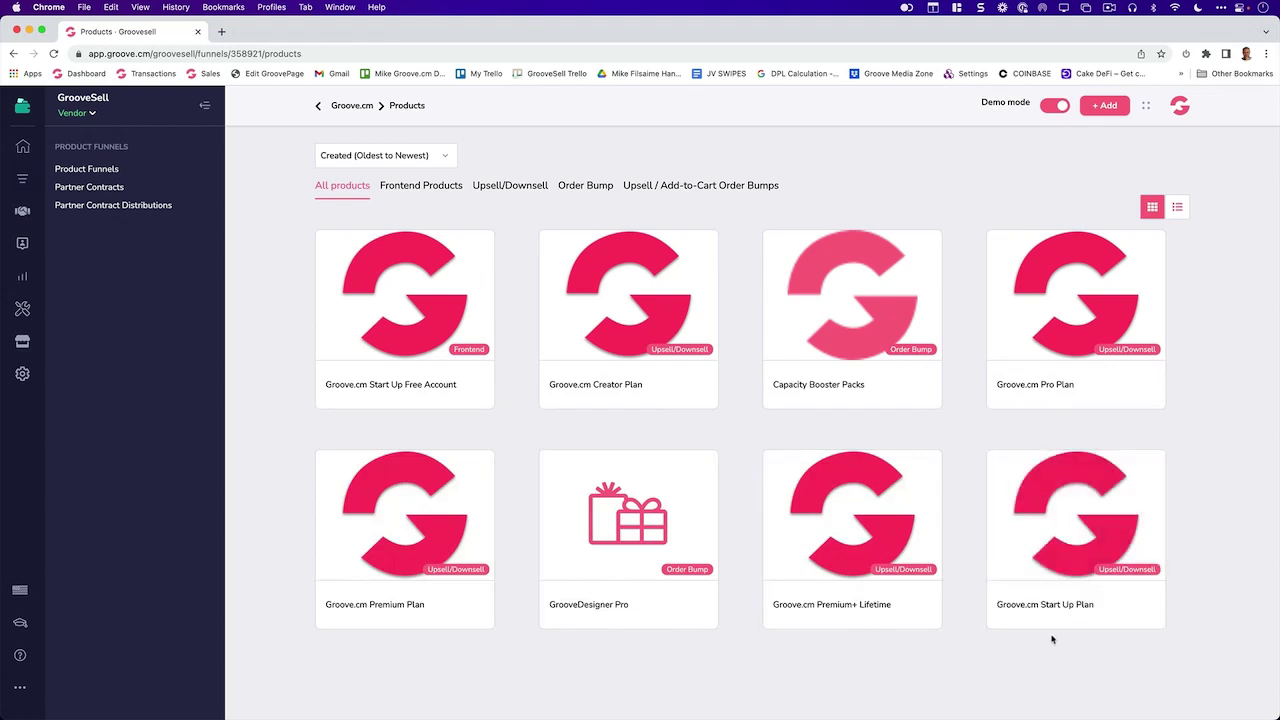
# Open the Groove.cm Start Up Plan product, view its pricing, gateways and fulfillment settings, and leave without saving.
pyautogui.click(1074, 516)
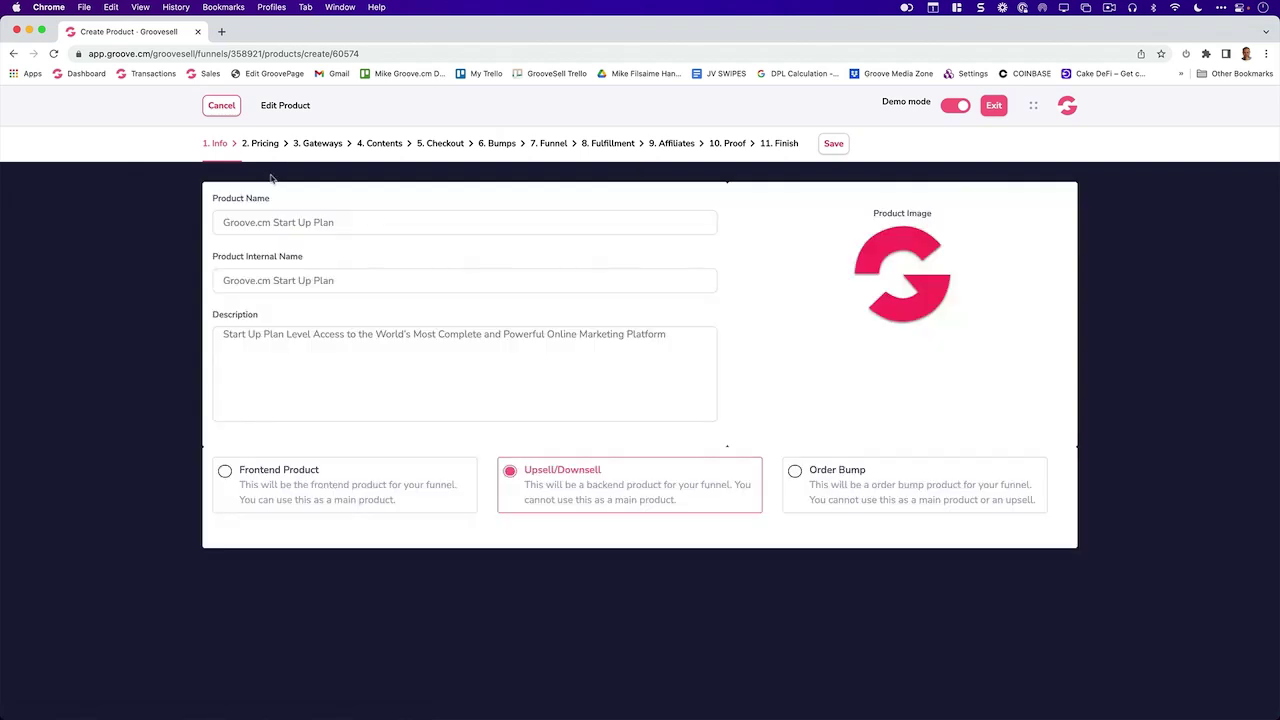
pyautogui.click(265, 146)
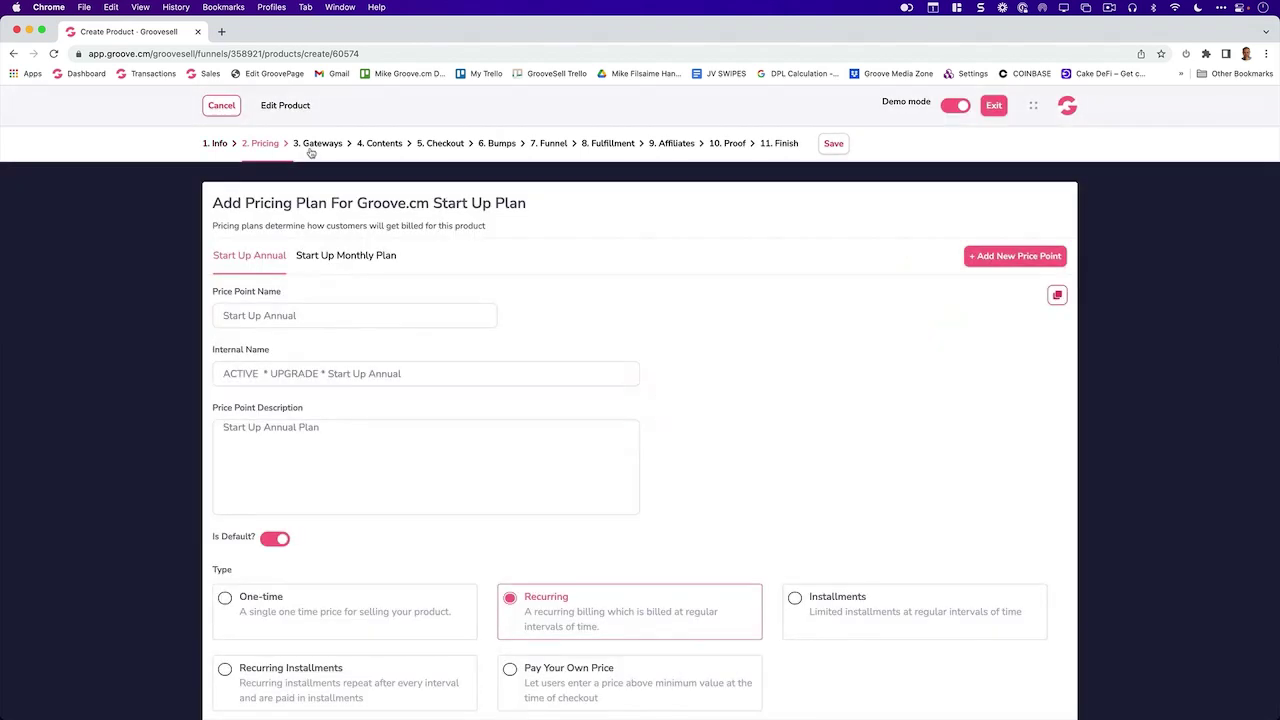
pyautogui.click(316, 145)
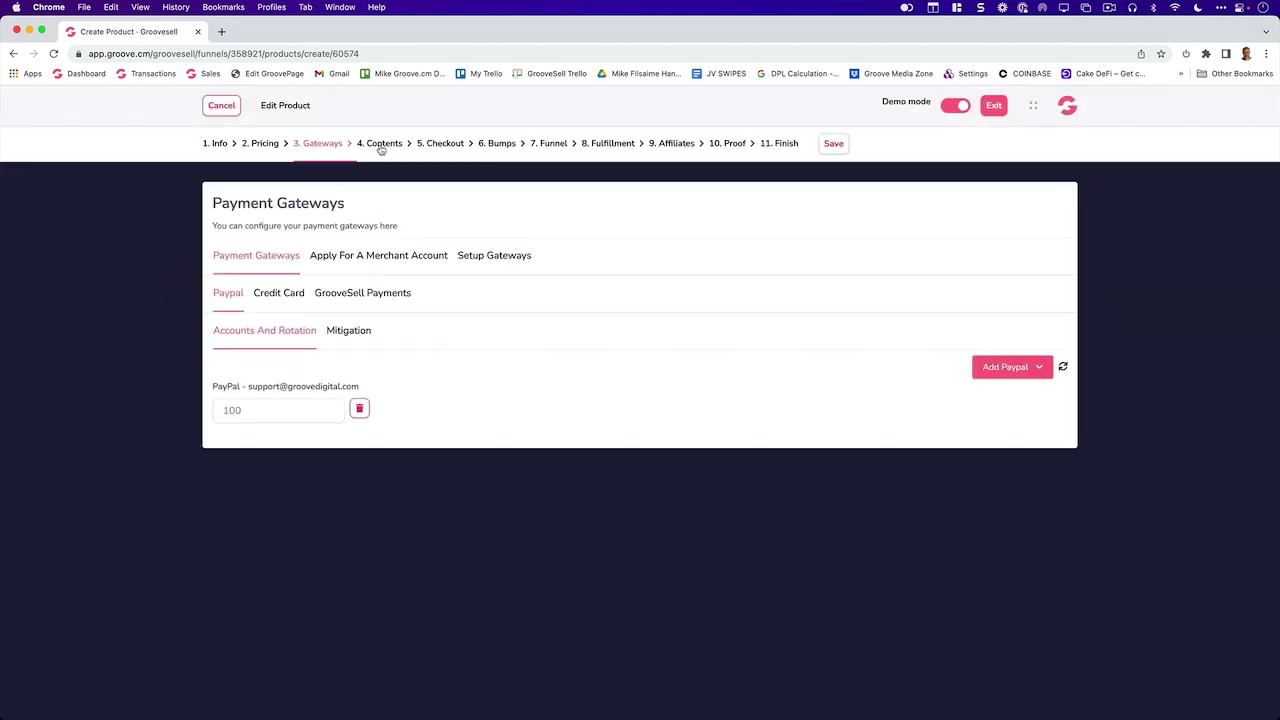
pyautogui.click(612, 146)
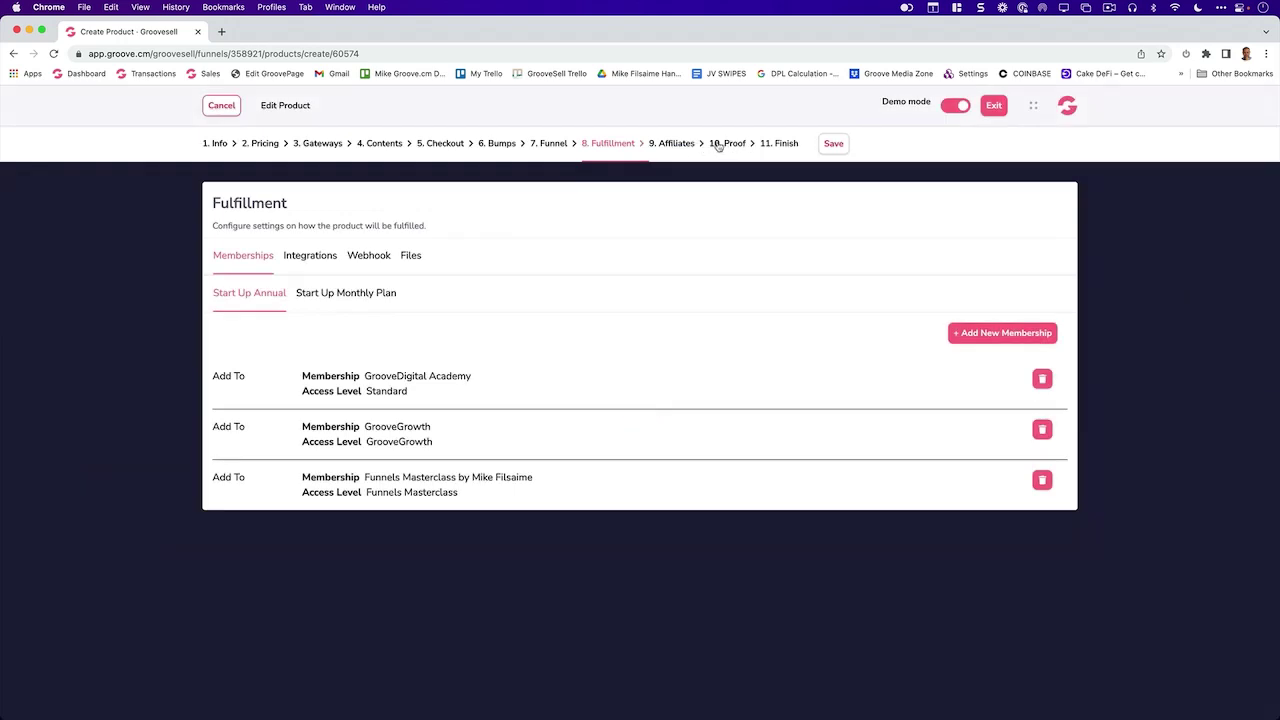
pyautogui.click(221, 106)
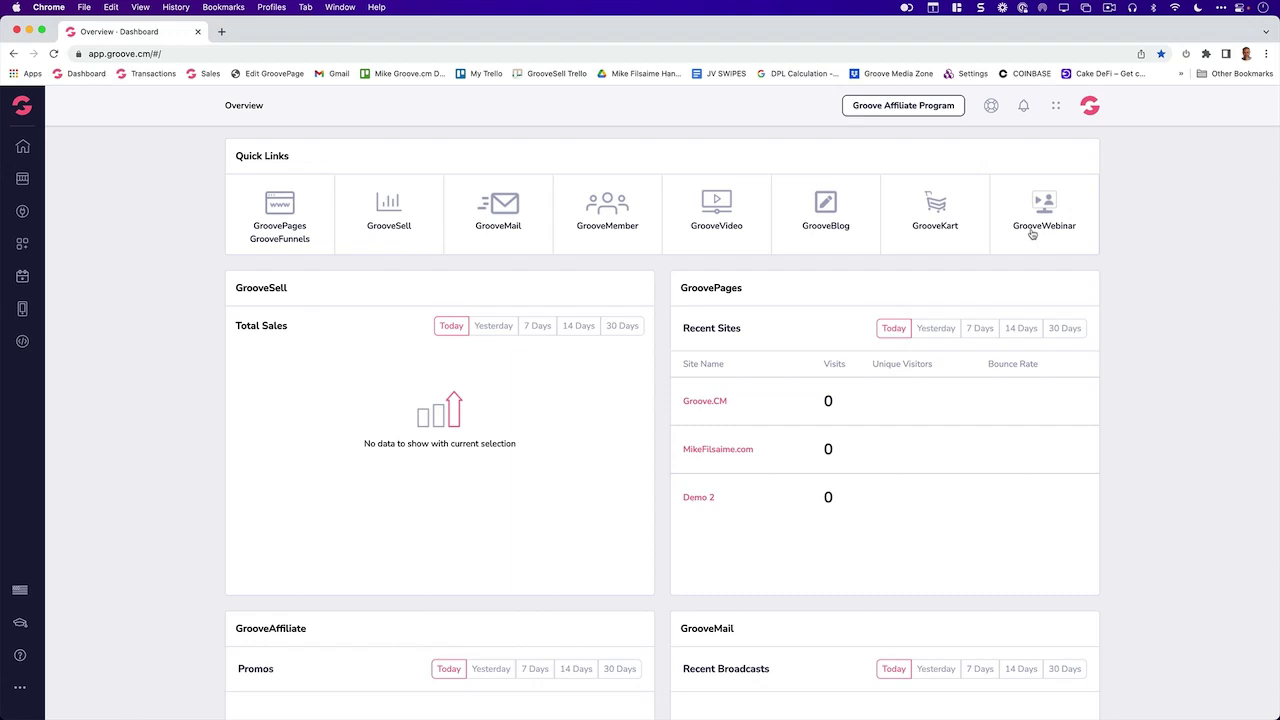
# Switch to the Keynote presentation about GroovePages and GrooveFunnels.
pyautogui.press('super+Tab')
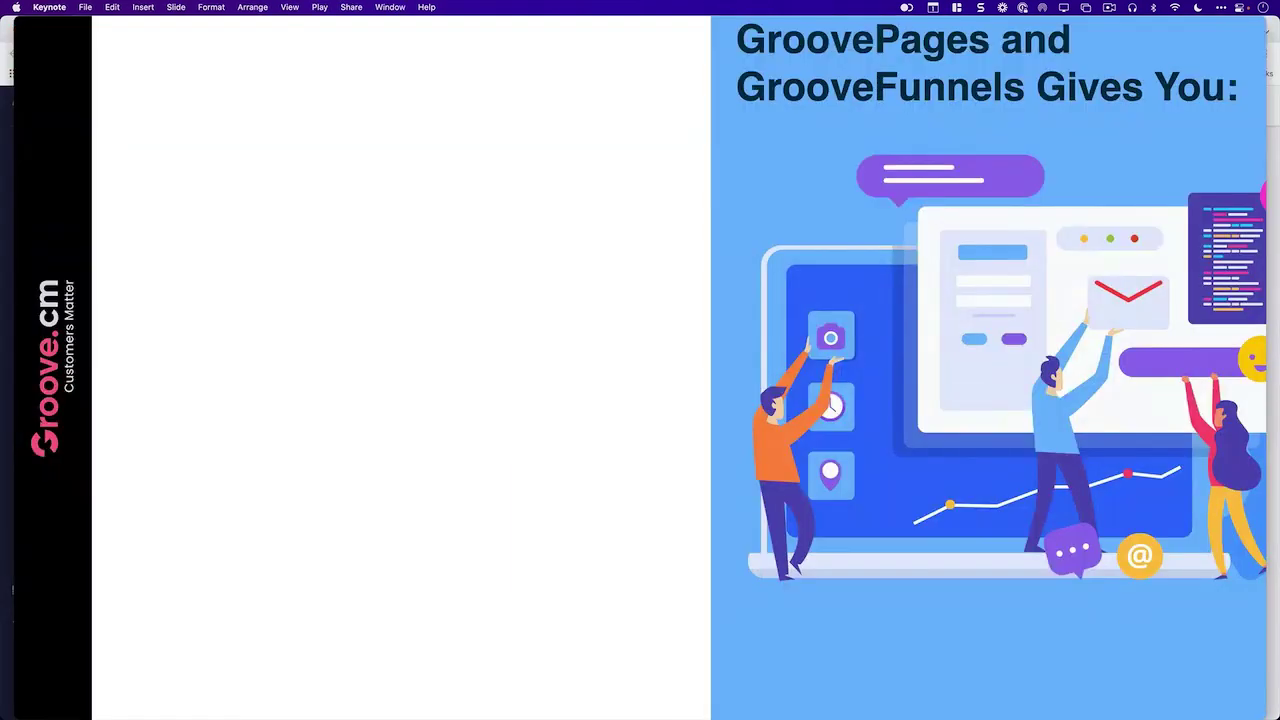